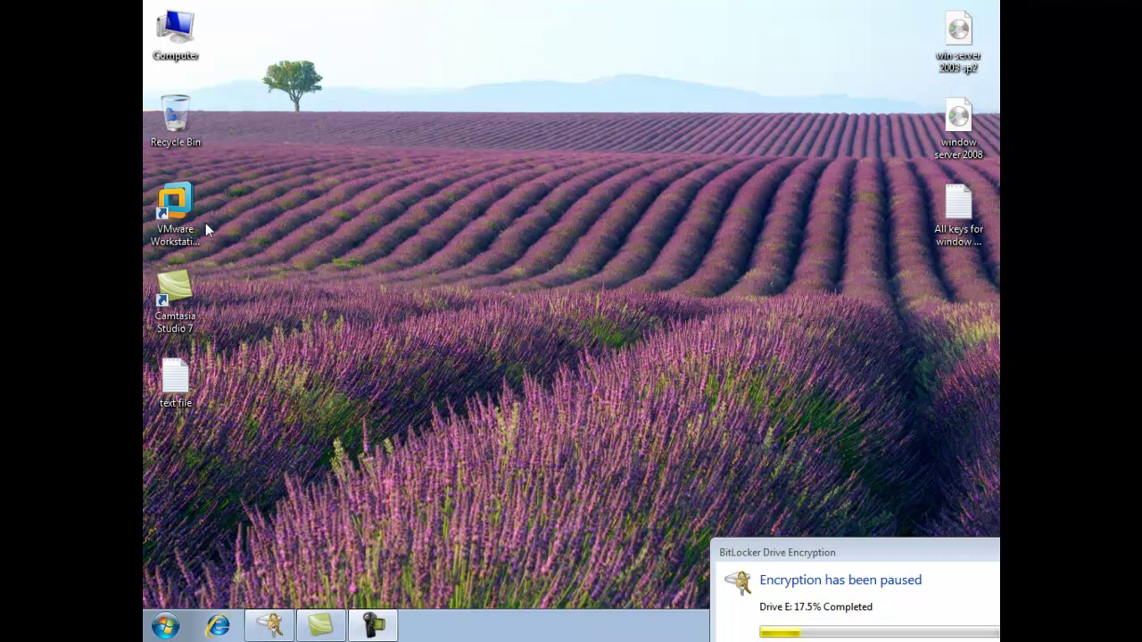
- Check the host computer's basic system information in its Properties and close the window
{"action": "left_click", "coordinate": [182, 49]}
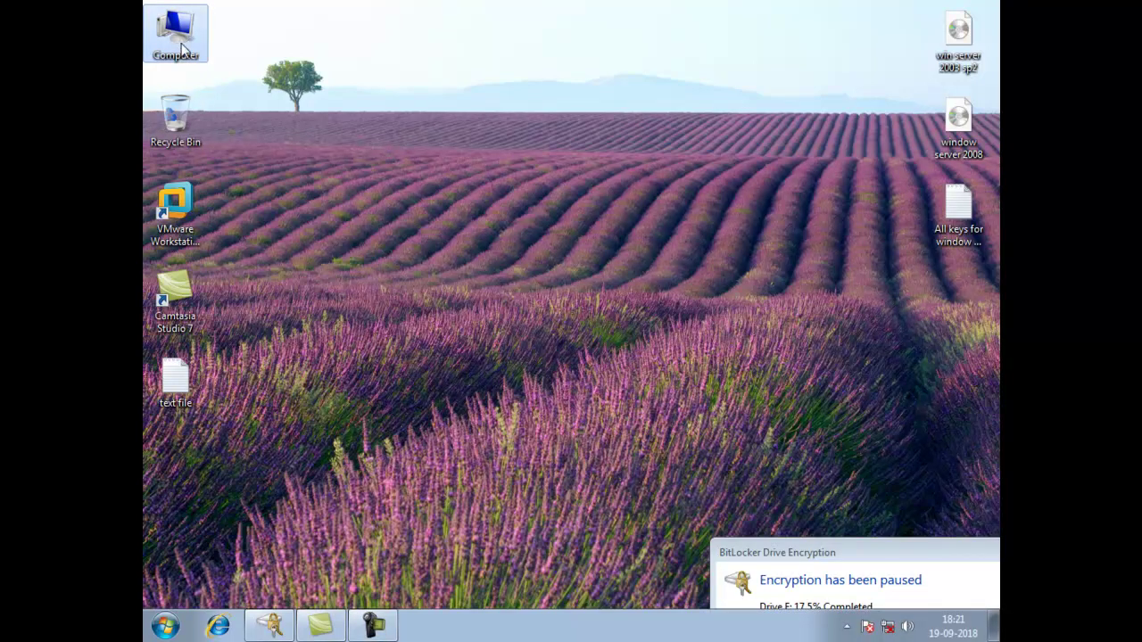
{"action": "right_click", "coordinate": [182, 41]}
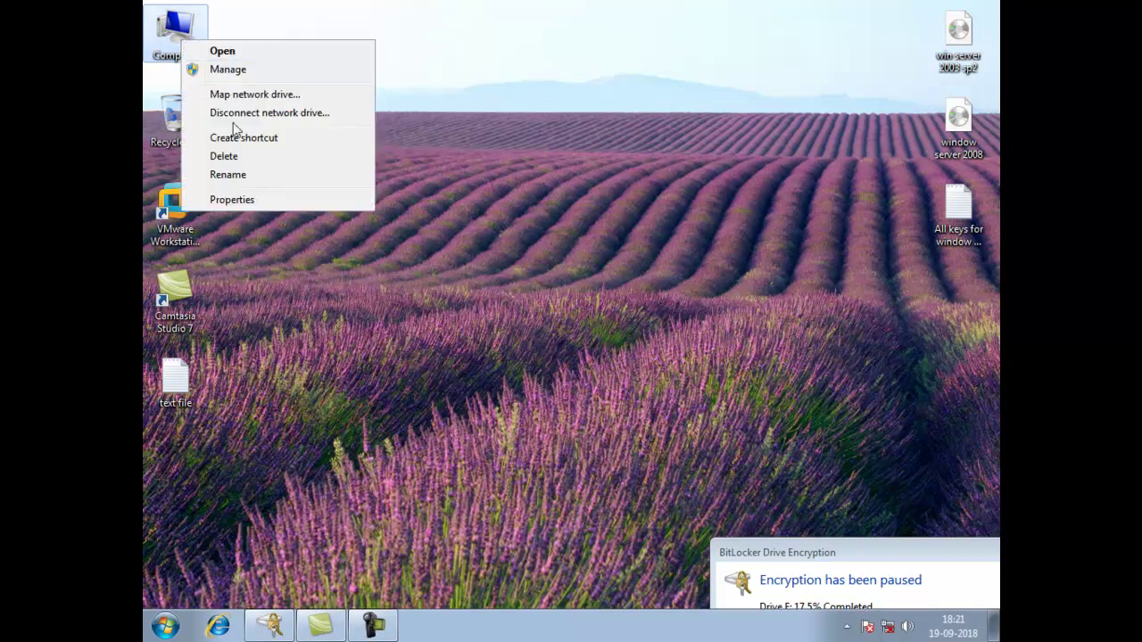
{"action": "left_click", "coordinate": [232, 200]}
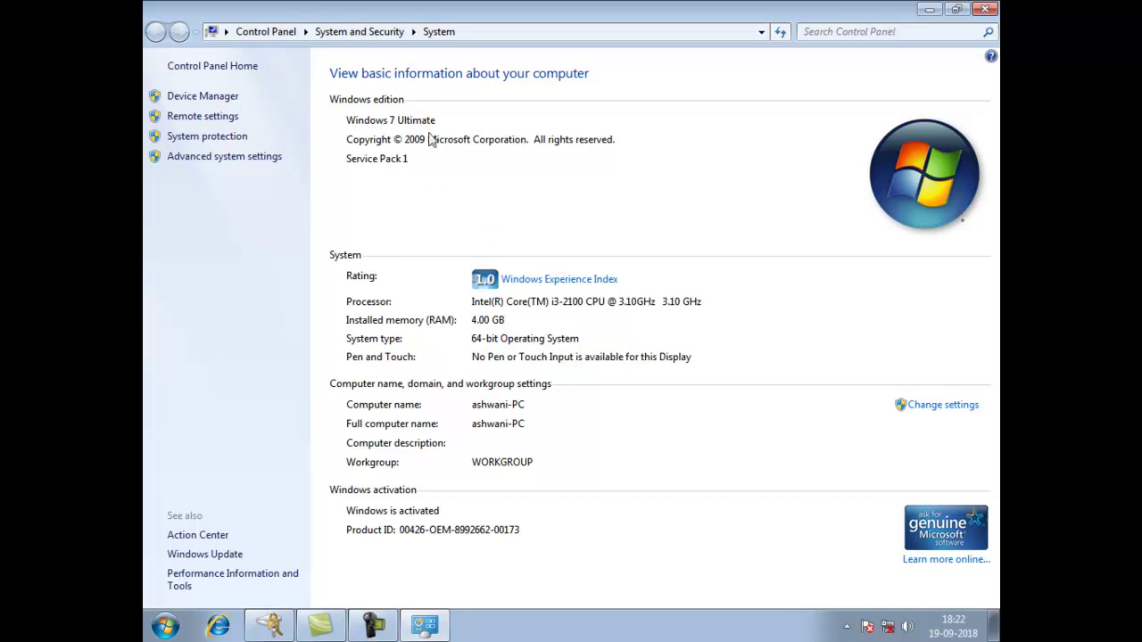
{"action": "left_click", "coordinate": [984, 10]}
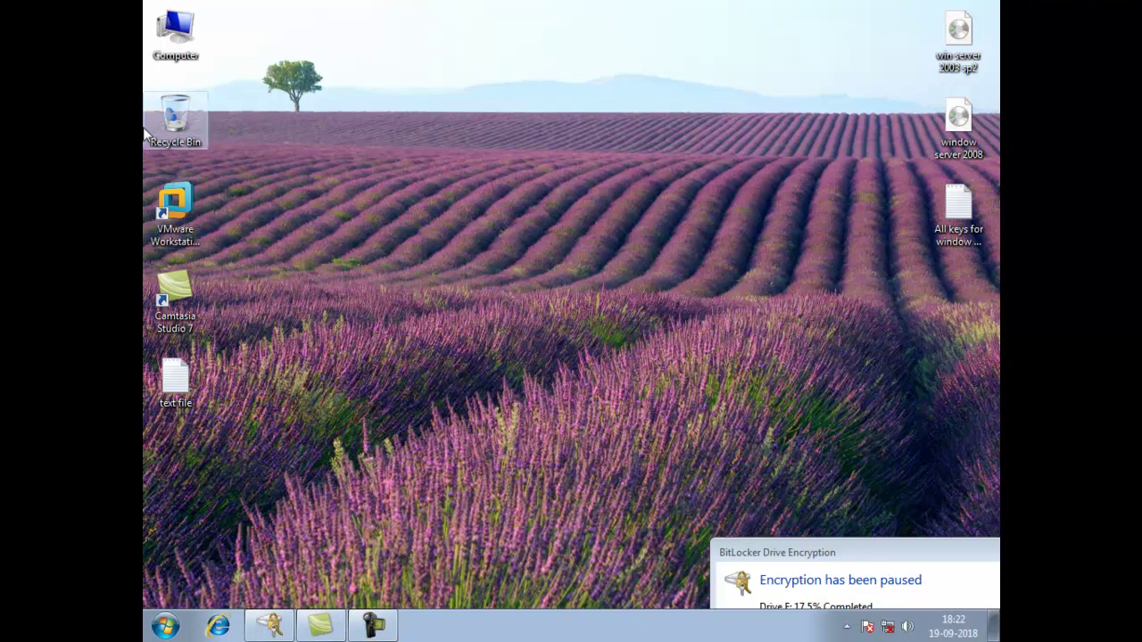
- Switch to VMware Workstation, widen the library list, show the Windows 2003 Enterprise R2 virtual machine's details, and return to the desktop
{"action": "left_click", "coordinate": [183, 205]}
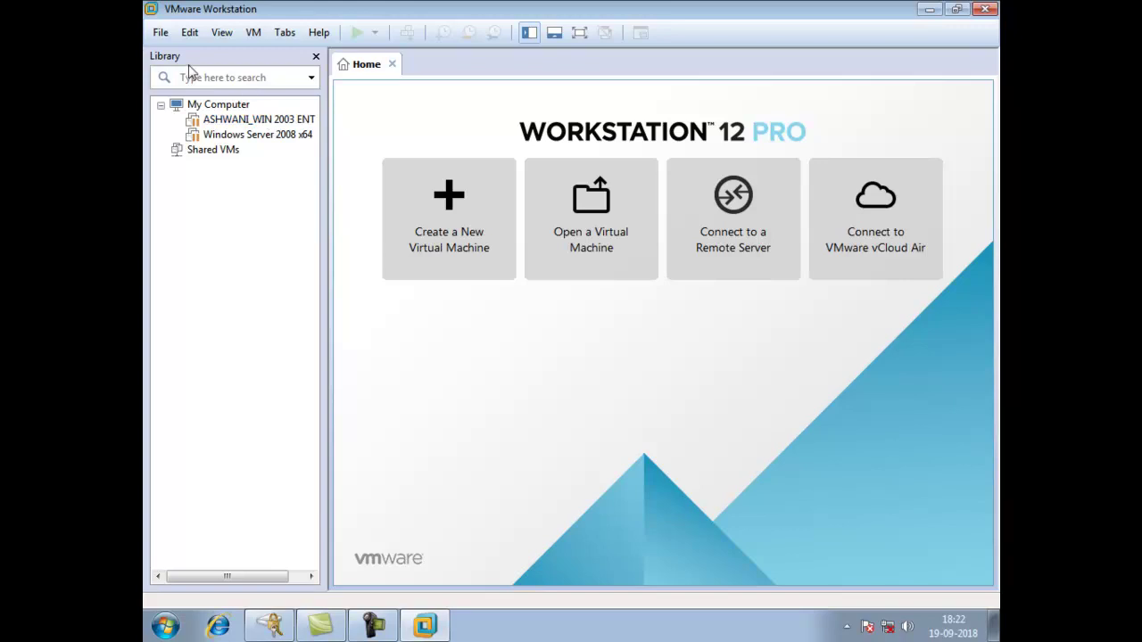
{"action": "left_click_drag", "start_coordinate": [323, 168], "coordinate": [411, 175]}
{"action": "left_click", "coordinate": [328, 121]}
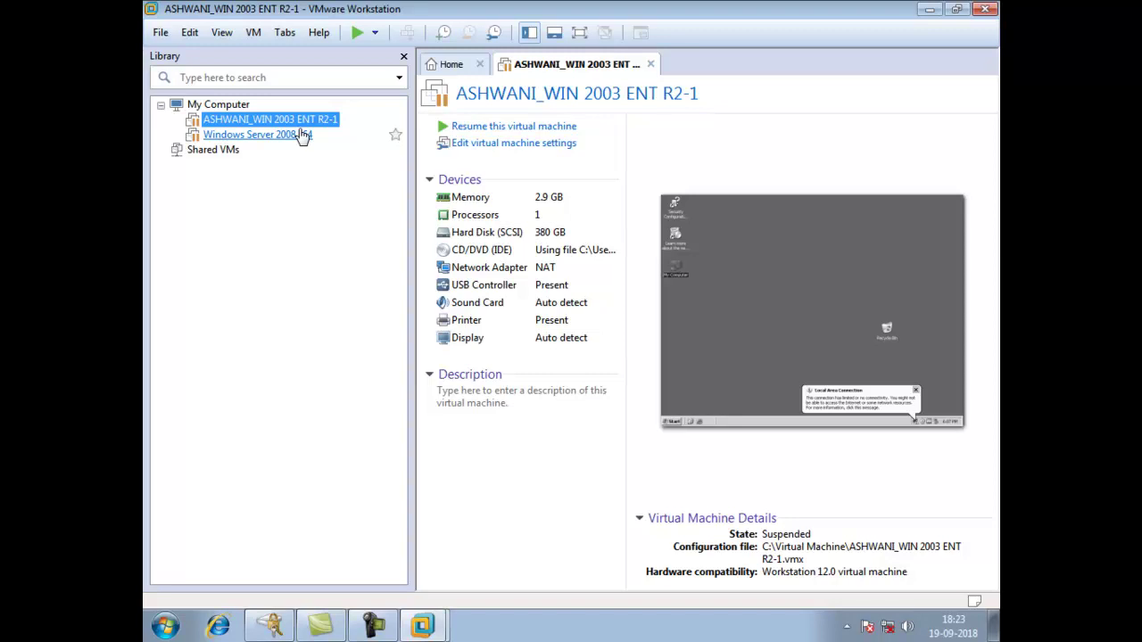
{"action": "left_click", "coordinate": [929, 9]}
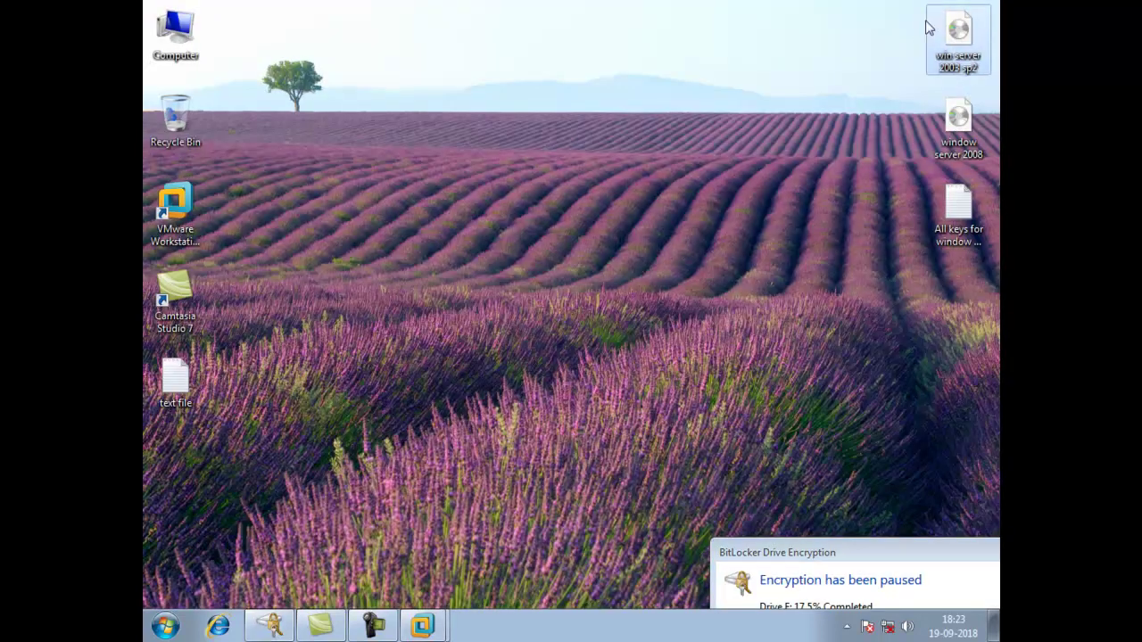
{"action": "left_click", "coordinate": [973, 72]}
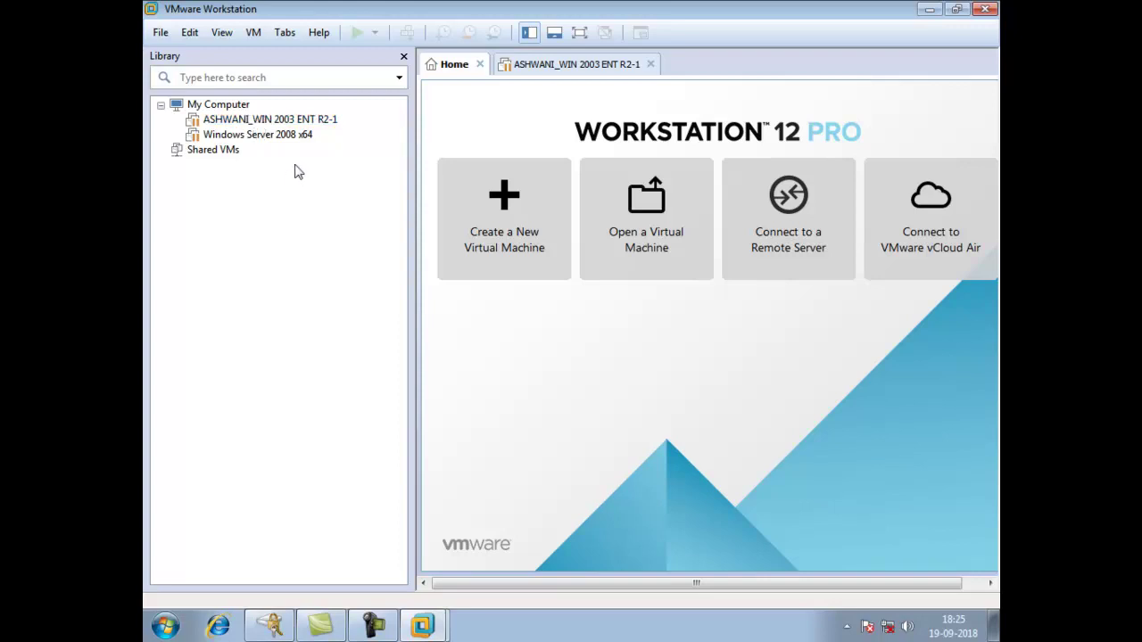
- Resume the Windows 2003 Enterprise R2 virtual machine and place its Recycle Bin icon directly below My Computer
{"action": "left_click", "coordinate": [241, 125]}
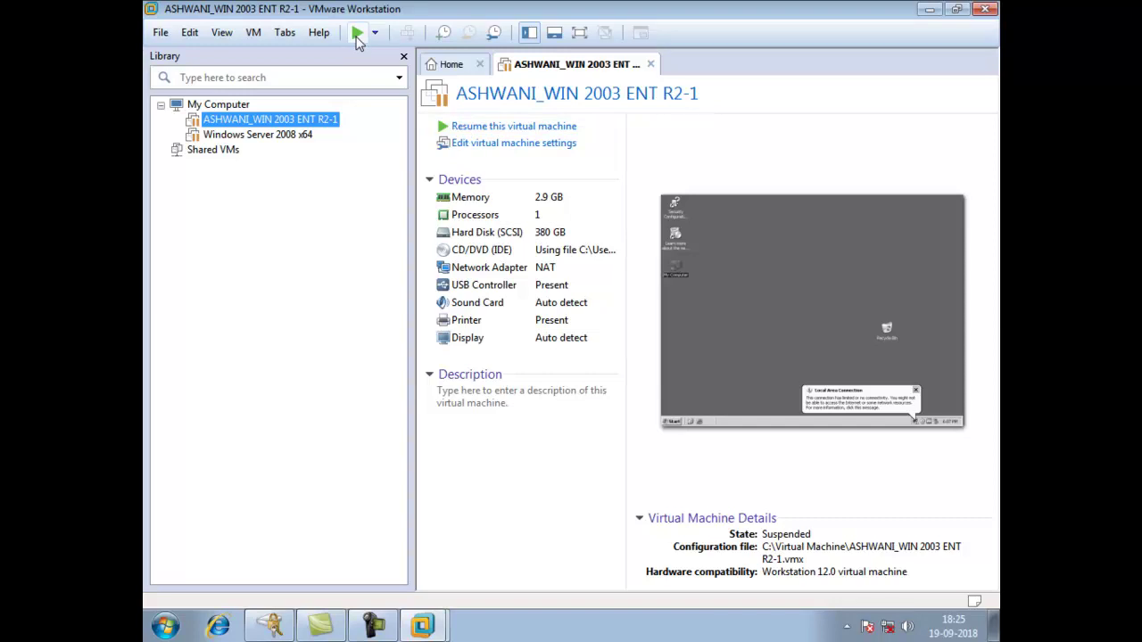
{"action": "left_click", "coordinate": [491, 125]}
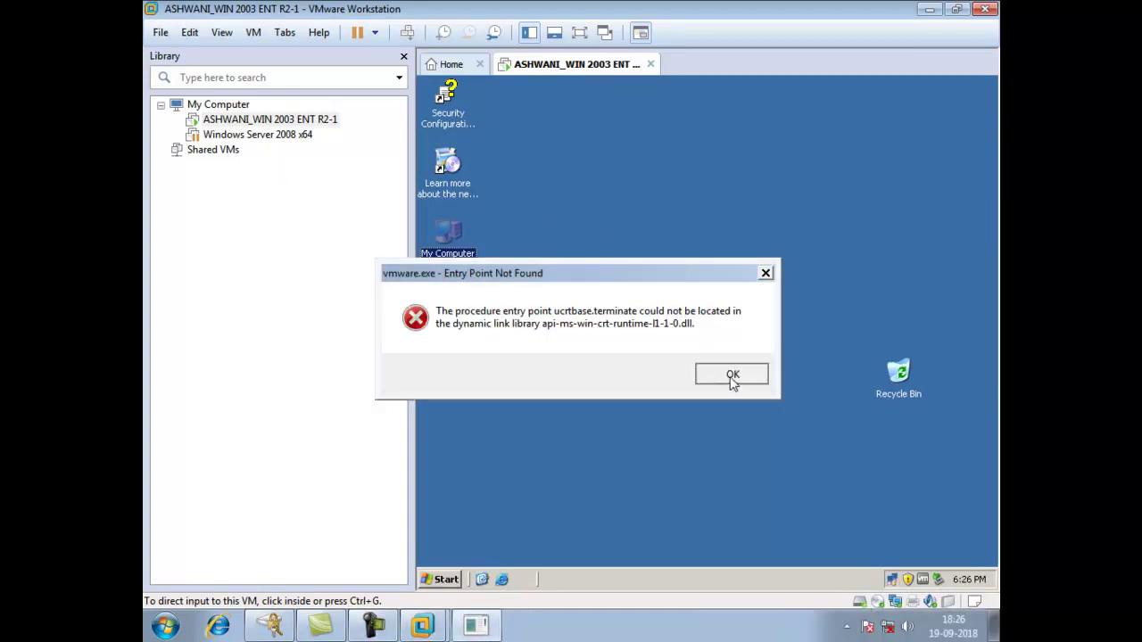
{"action": "left_click", "coordinate": [733, 374]}
{"action": "left_click", "coordinate": [707, 336]}
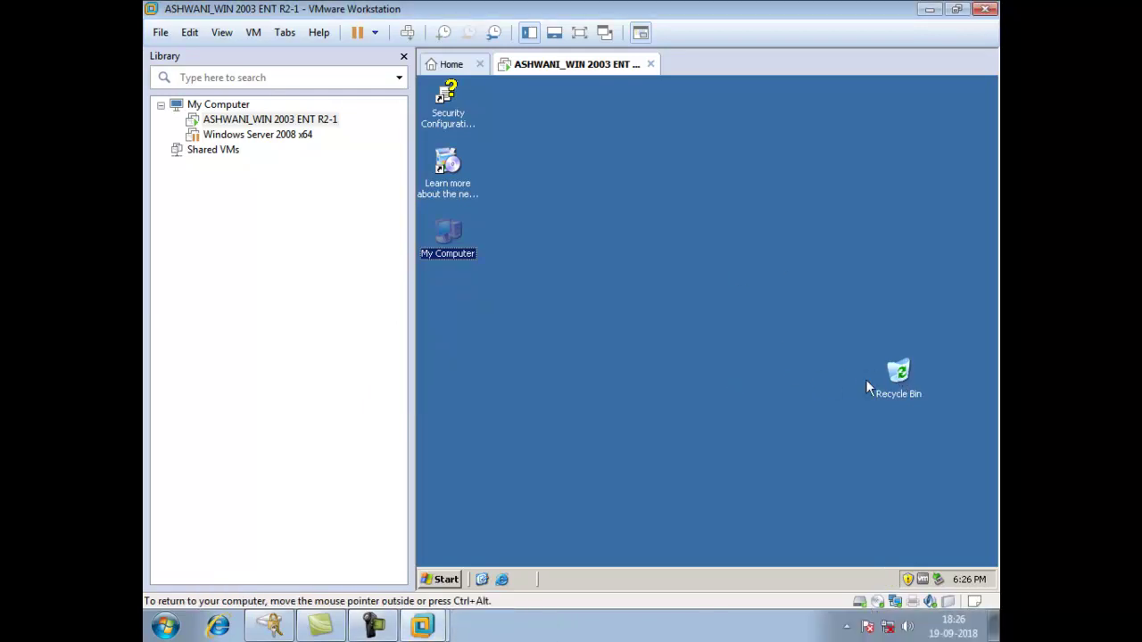
{"action": "left_click_drag", "start_coordinate": [895, 366], "coordinate": [452, 298]}
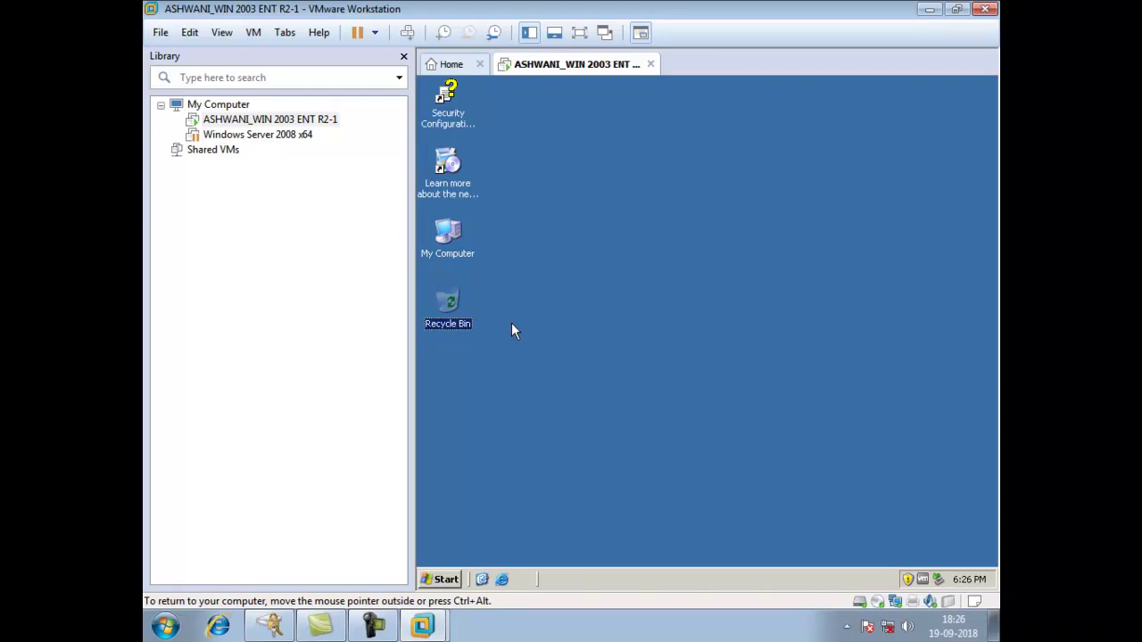
- Open My Computer inside the virtual machine and examine the size and free space of Local Disk (C:)
{"action": "left_click", "coordinate": [448, 234]}
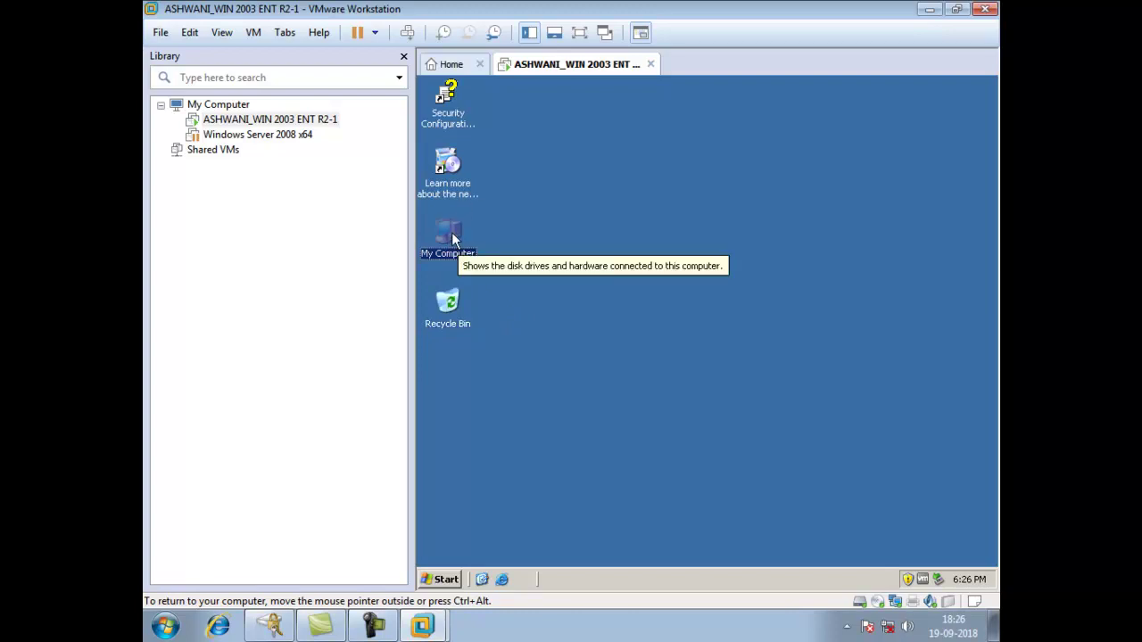
{"action": "double_click", "coordinate": [452, 233]}
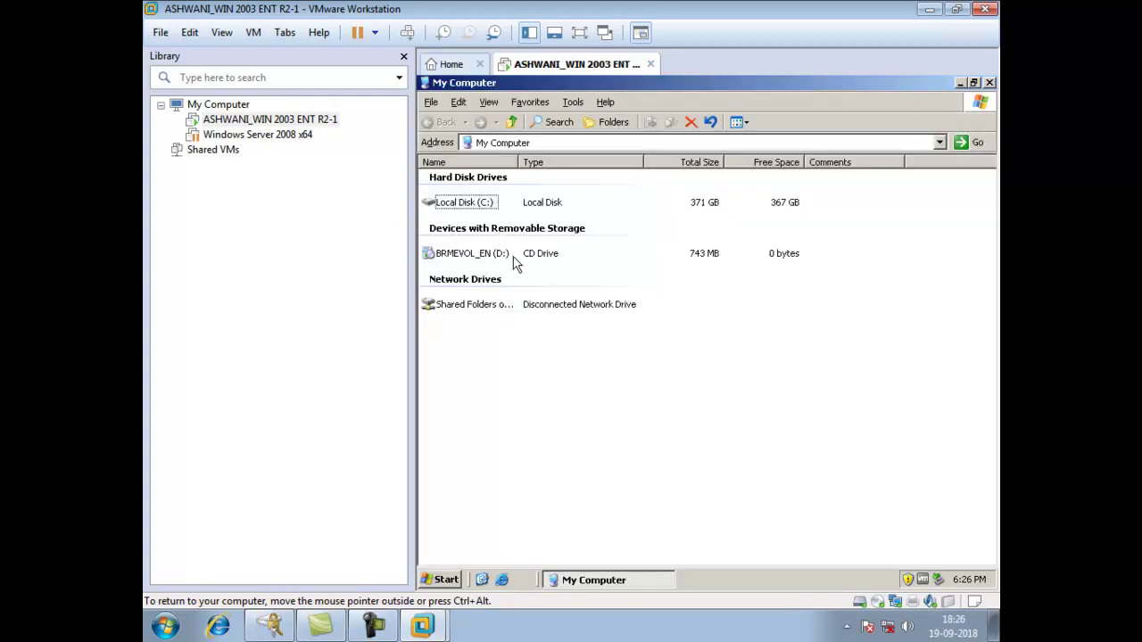
{"action": "left_click", "coordinate": [459, 203]}
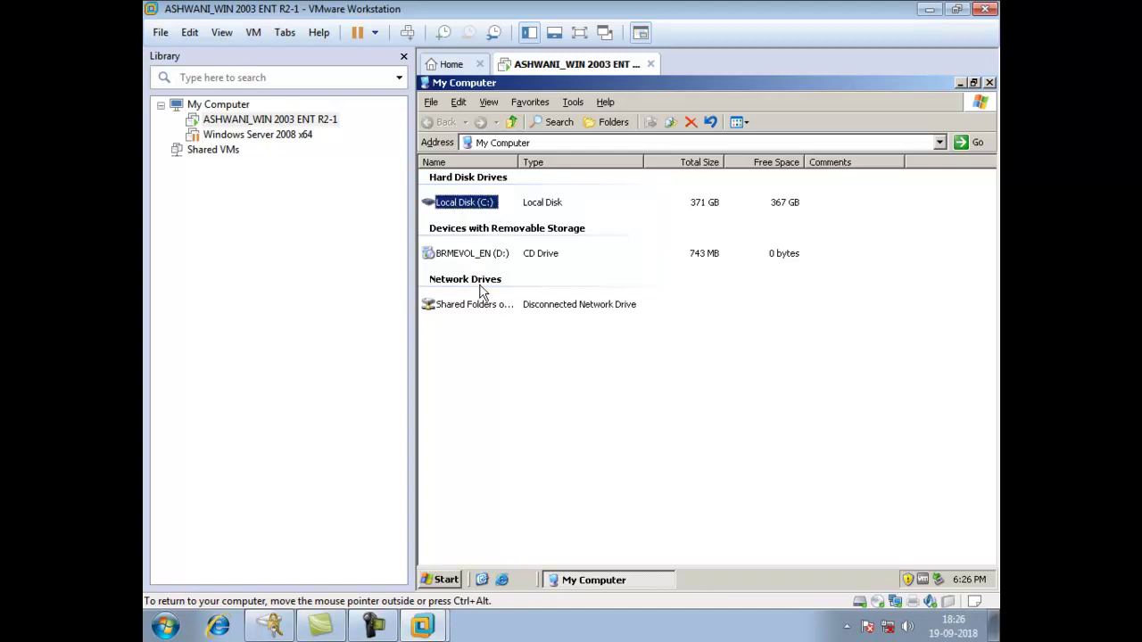
{"action": "mouse_move", "coordinate": [486, 215]}
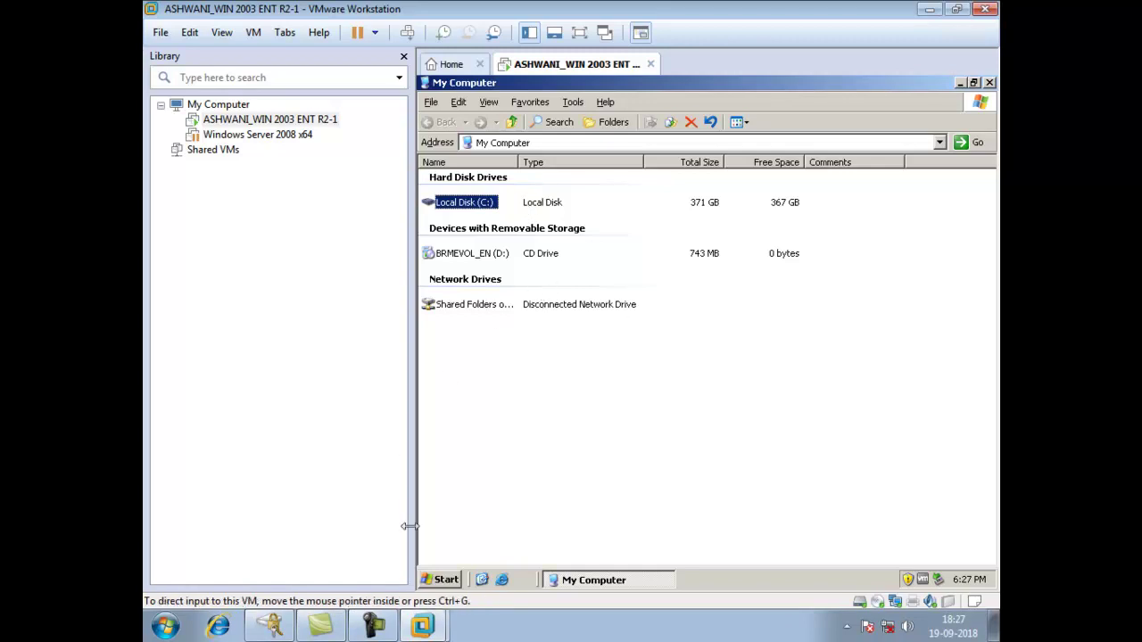
- Minimize the virtual machine window, open the desktop's "text file" in Notepad and maximize it
{"action": "left_click", "coordinate": [939, 13]}
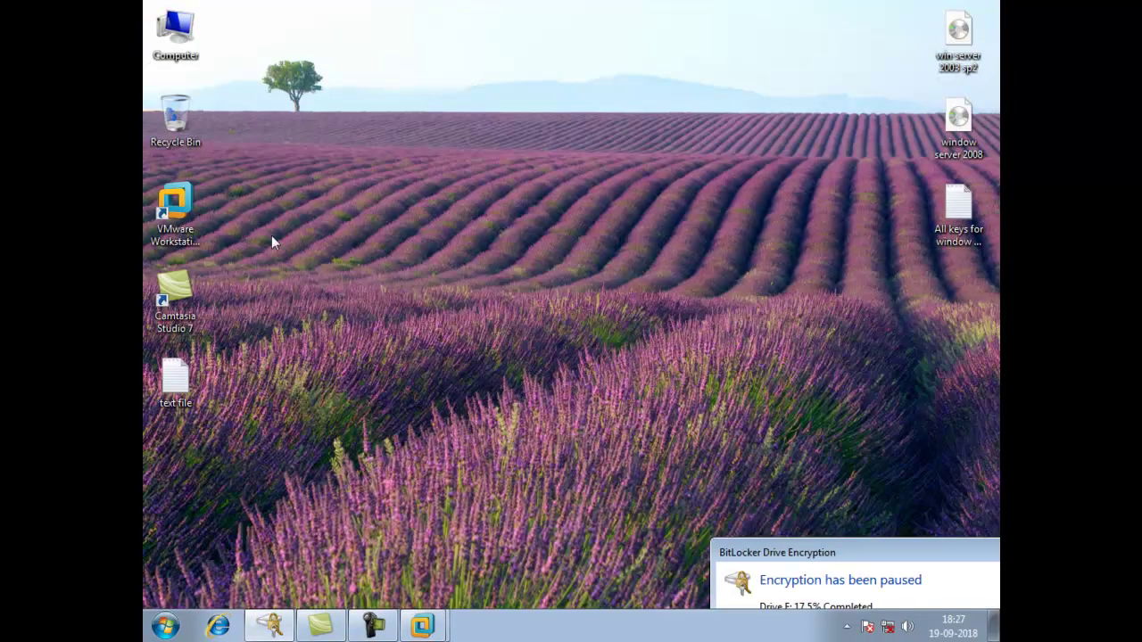
{"action": "double_click", "coordinate": [162, 389]}
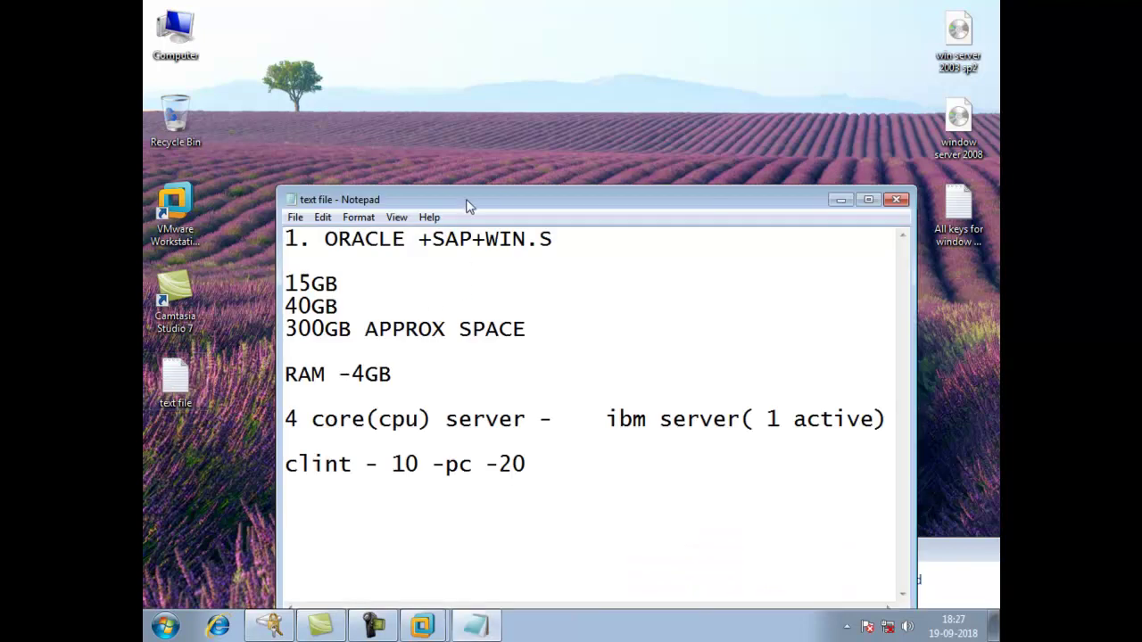
{"action": "left_click_drag", "start_coordinate": [467, 201], "coordinate": [489, 108]}
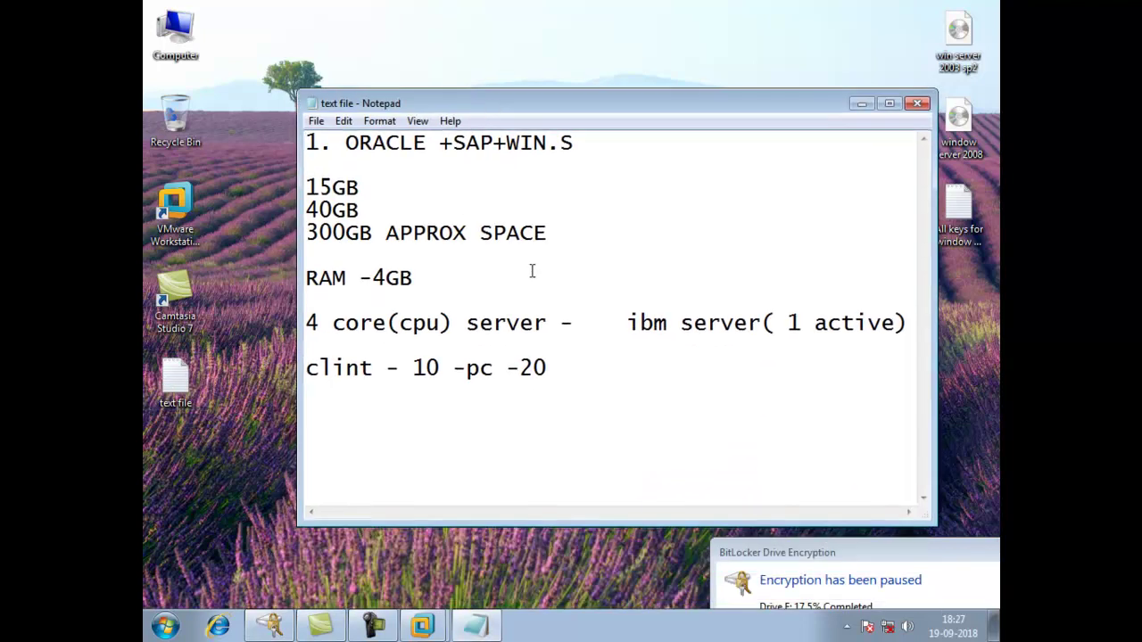
{"action": "double_click", "coordinate": [476, 105]}
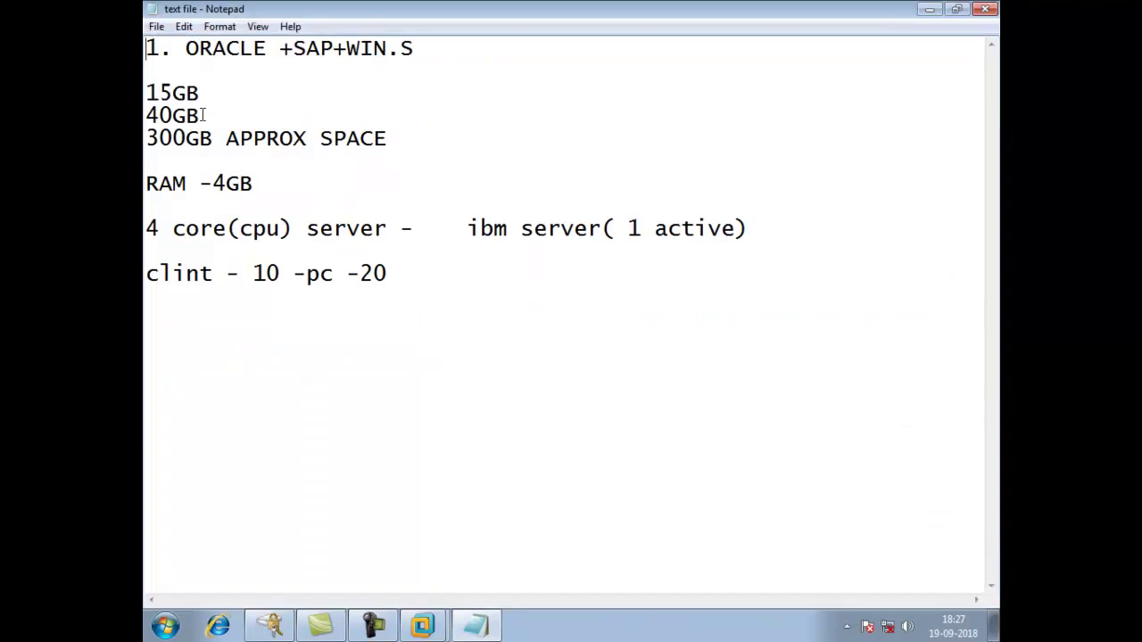
- Highlight the 15GB entry, ORACLE and SAP+WIN one after another in the server requirement notes
{"action": "left_click_drag", "start_coordinate": [150, 92], "coordinate": [201, 94]}
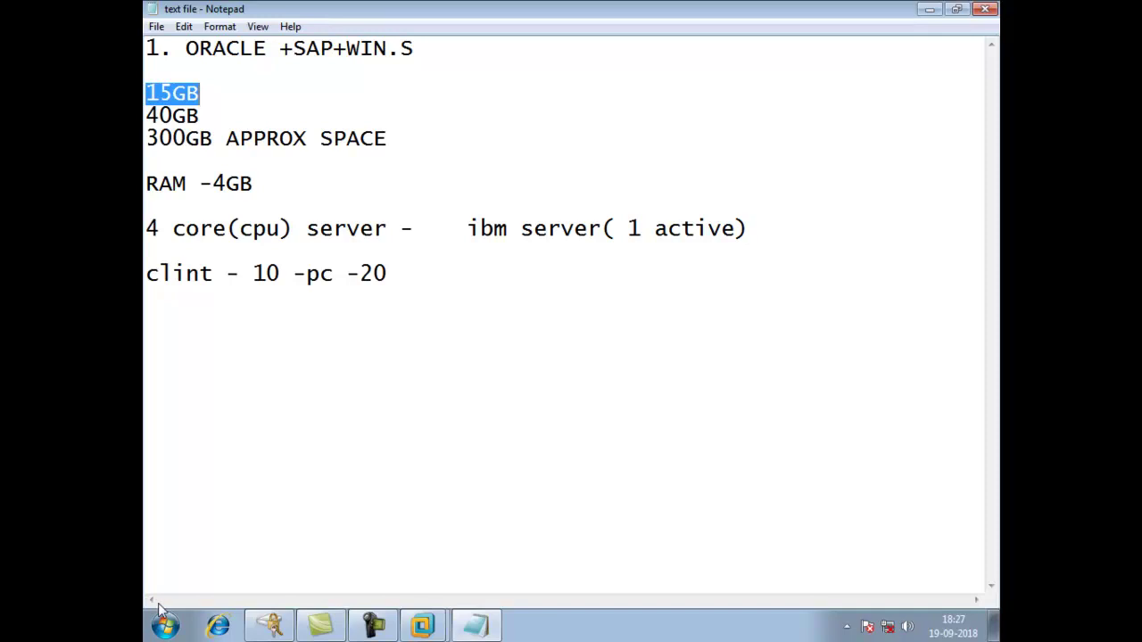
{"action": "left_click", "coordinate": [211, 95]}
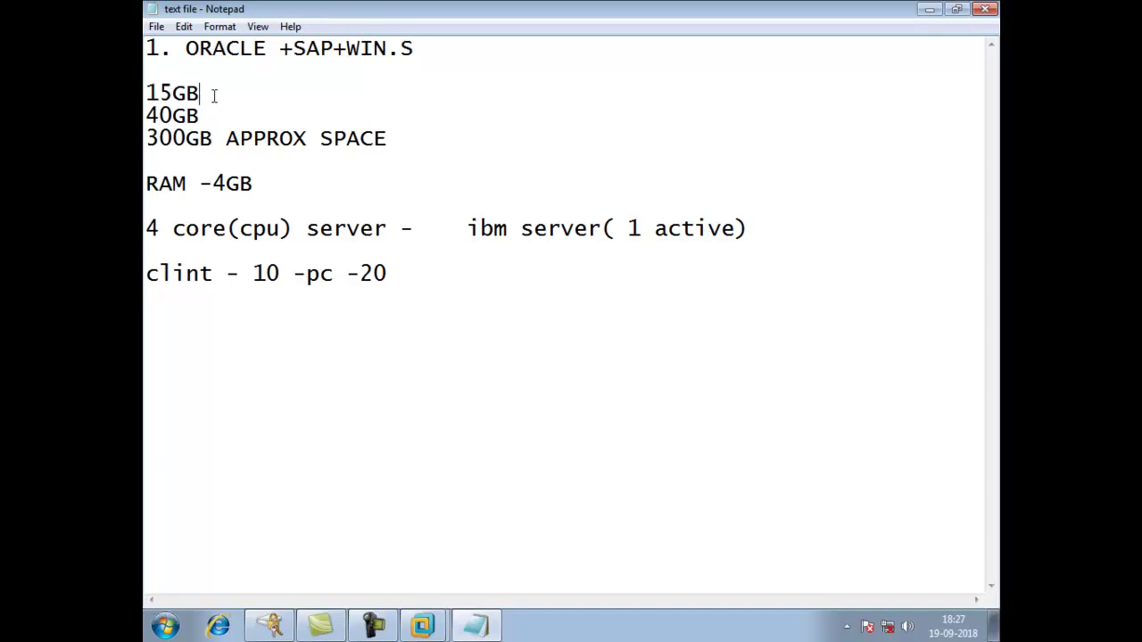
{"action": "left_click", "coordinate": [188, 48]}
{"action": "left_click_drag", "start_coordinate": [188, 48], "coordinate": [269, 48]}
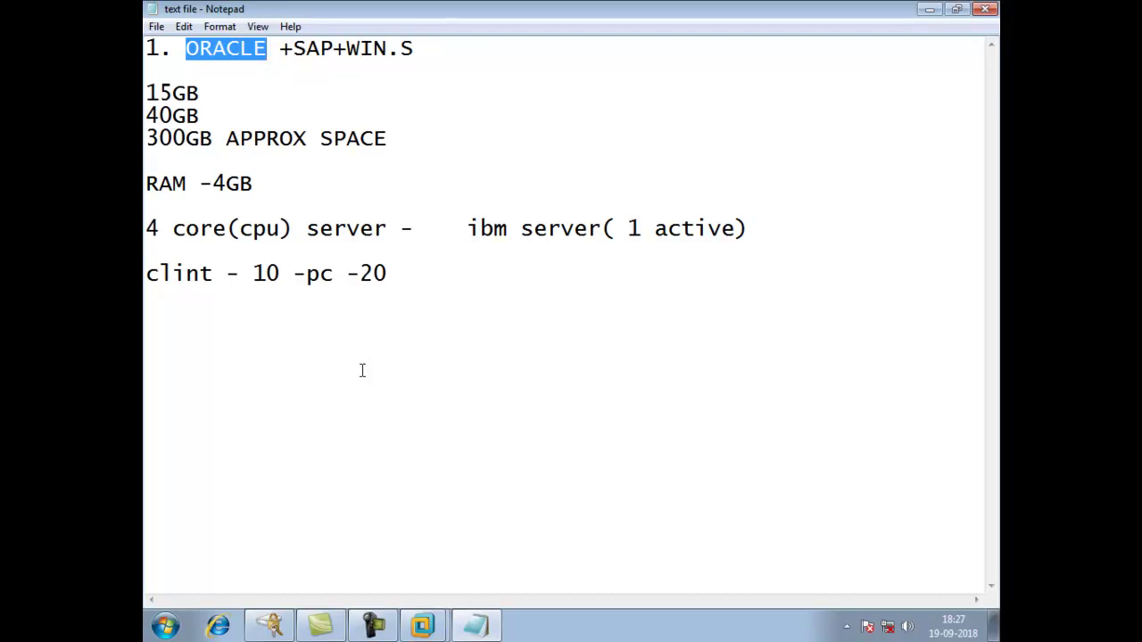
{"action": "left_click", "coordinate": [271, 49]}
{"action": "left_click_drag", "start_coordinate": [271, 49], "coordinate": [184, 44]}
{"action": "left_click_drag", "start_coordinate": [292, 49], "coordinate": [387, 49]}
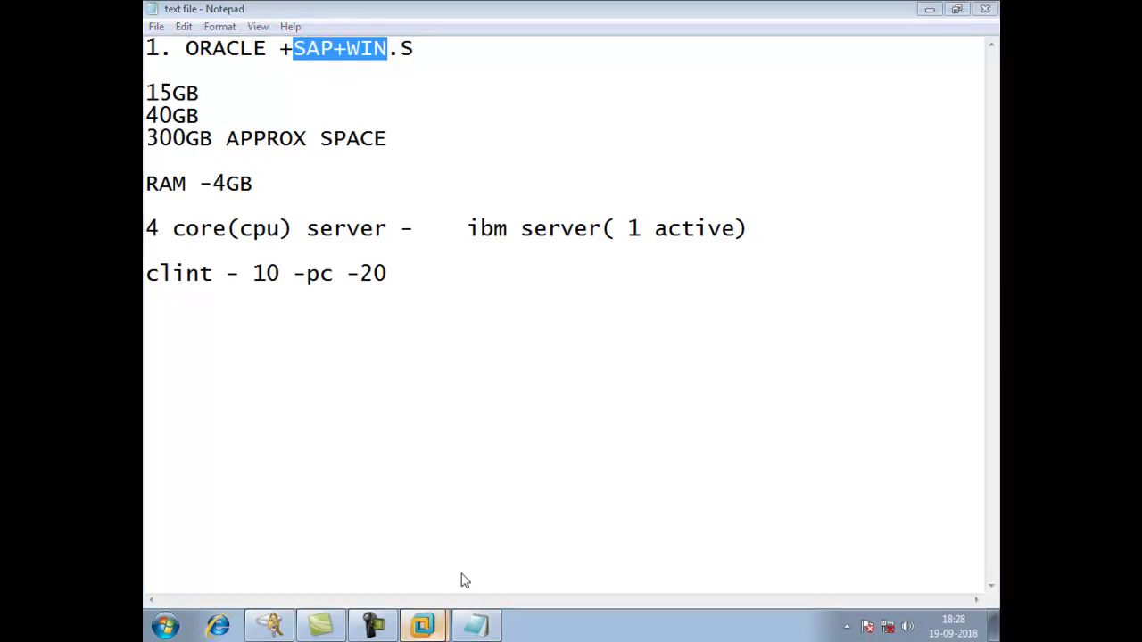
- Switch back to VMware Workstation, examine the folders on the guest's Local Disk (C:), and return to My Computer
{"action": "left_click", "coordinate": [422, 626]}
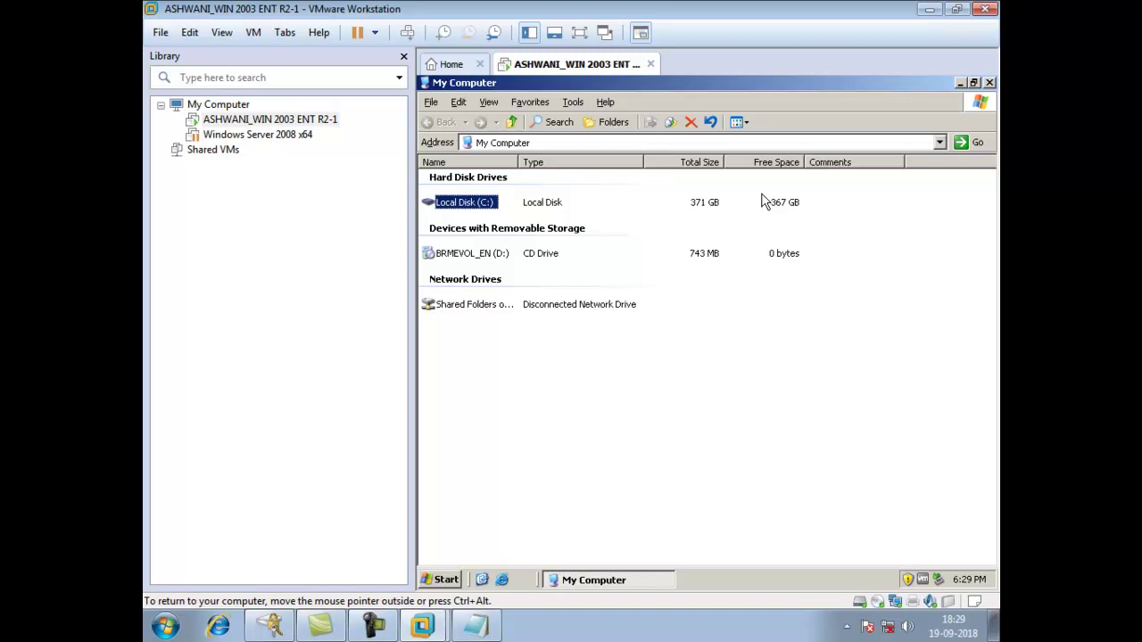
{"action": "double_click", "coordinate": [488, 205]}
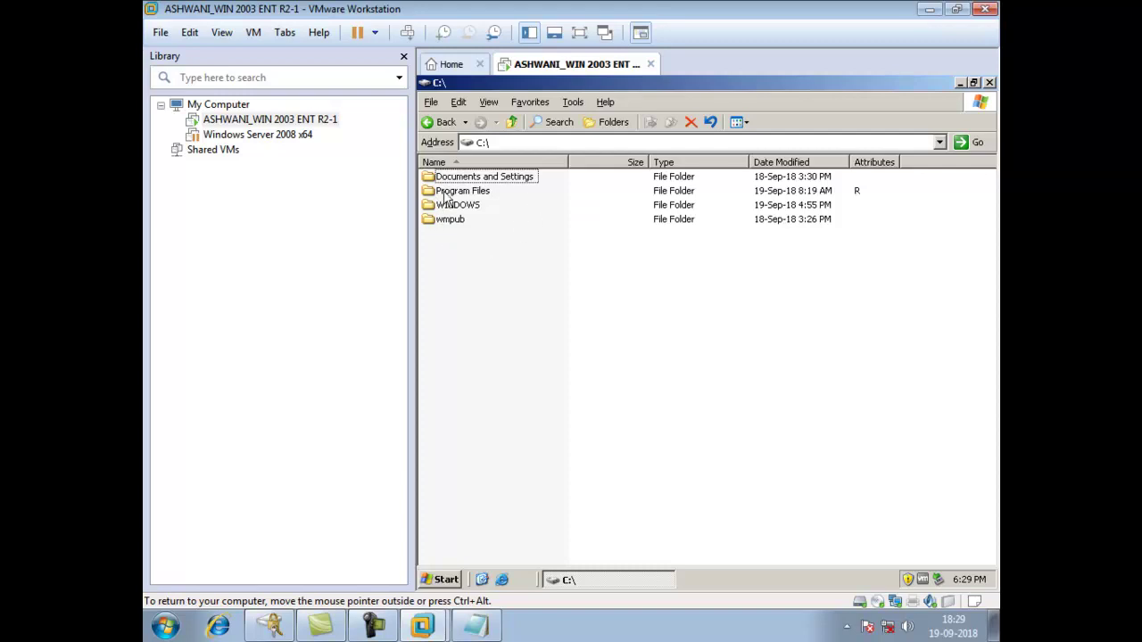
{"action": "left_click", "coordinate": [440, 123]}
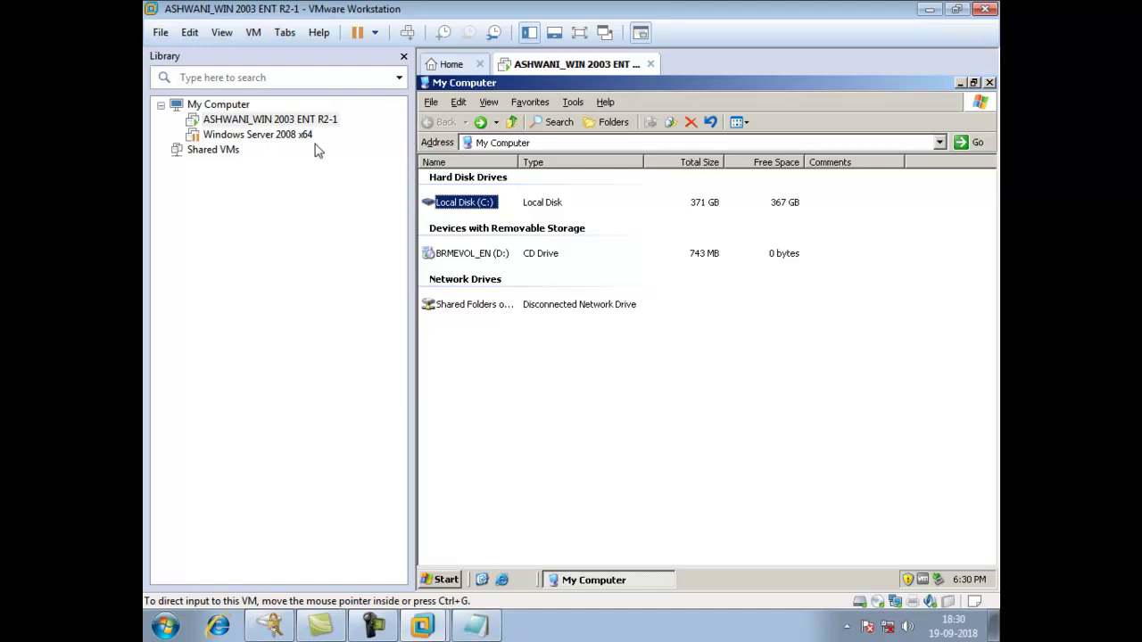
- Review the hardware and general options in the Windows 2003 virtual machine's settings, and close them without changes
{"action": "left_click", "coordinate": [236, 125]}
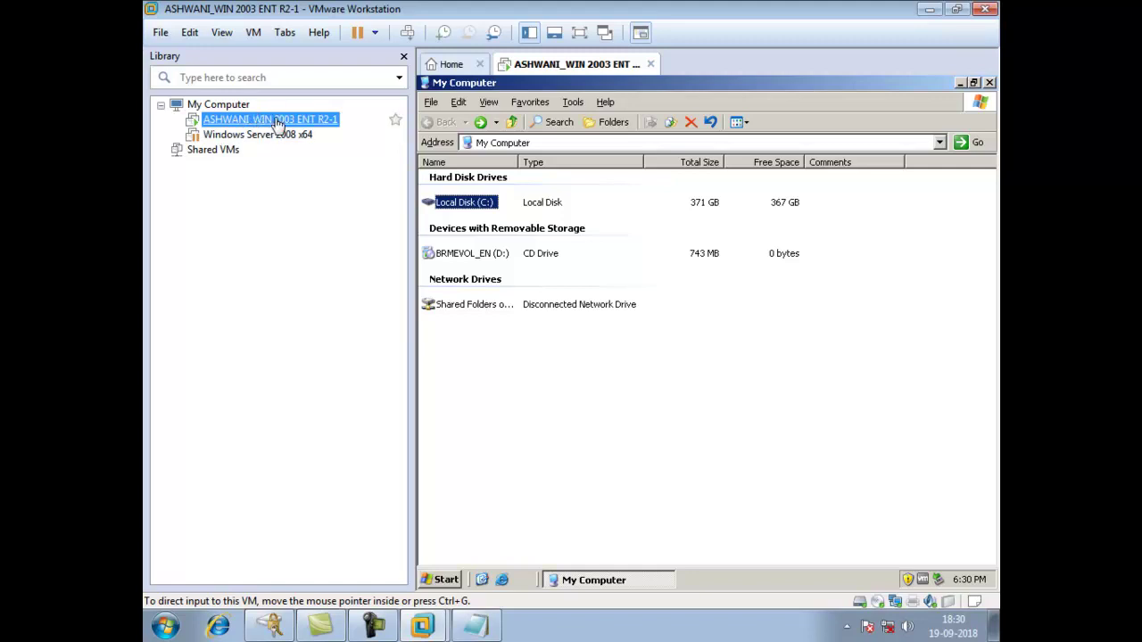
{"action": "right_click", "coordinate": [278, 124]}
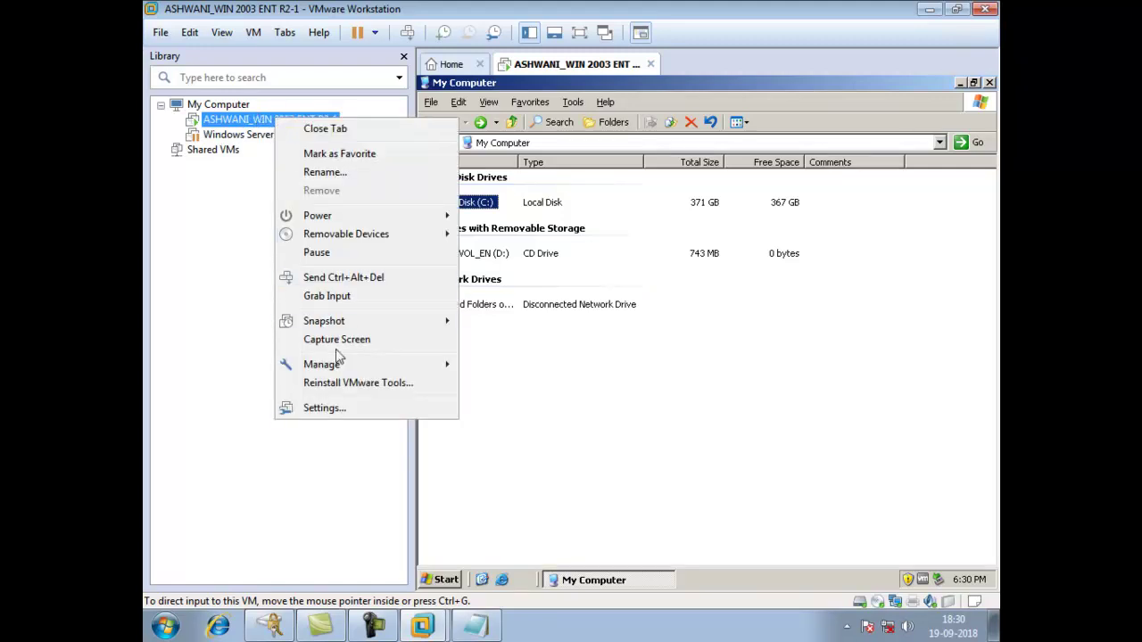
{"action": "left_click", "coordinate": [327, 412]}
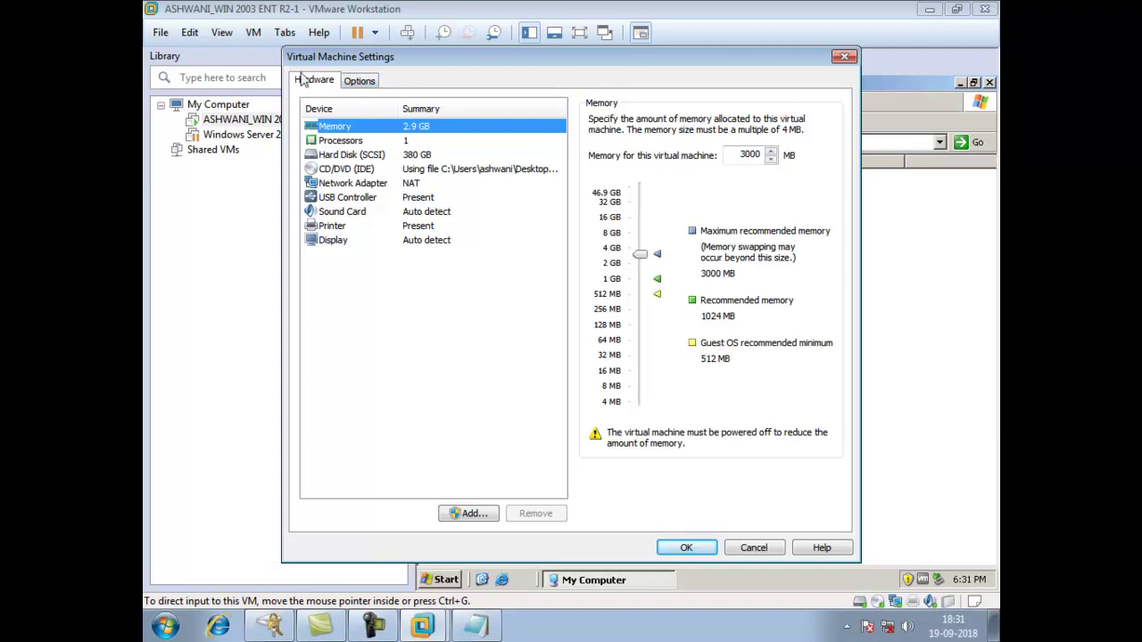
{"action": "left_click", "coordinate": [366, 84]}
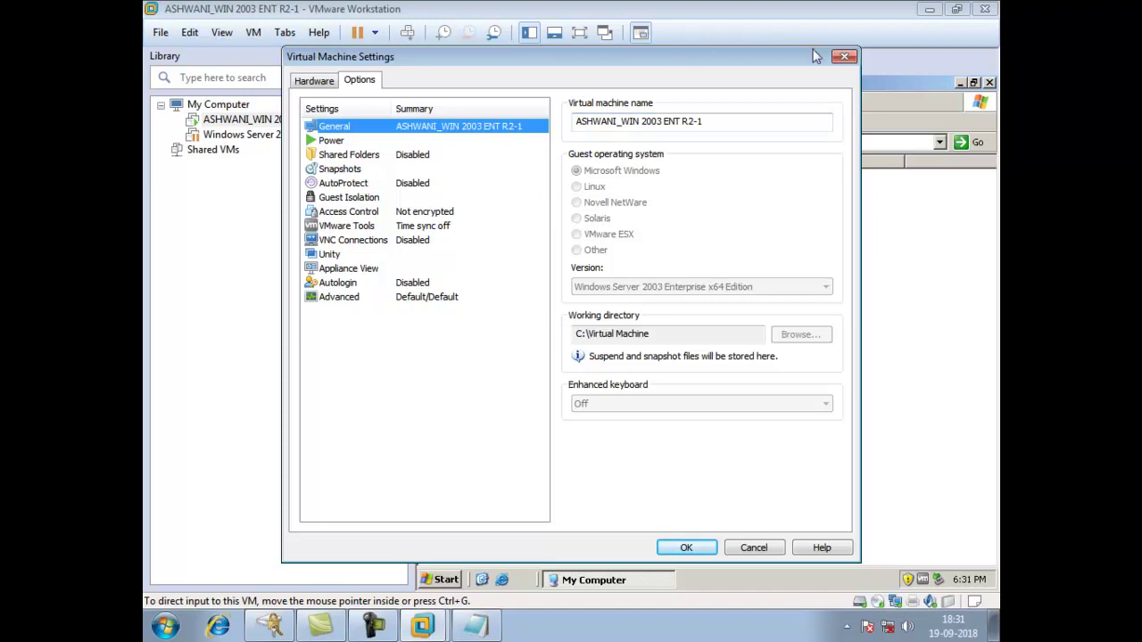
{"action": "left_click", "coordinate": [844, 60]}
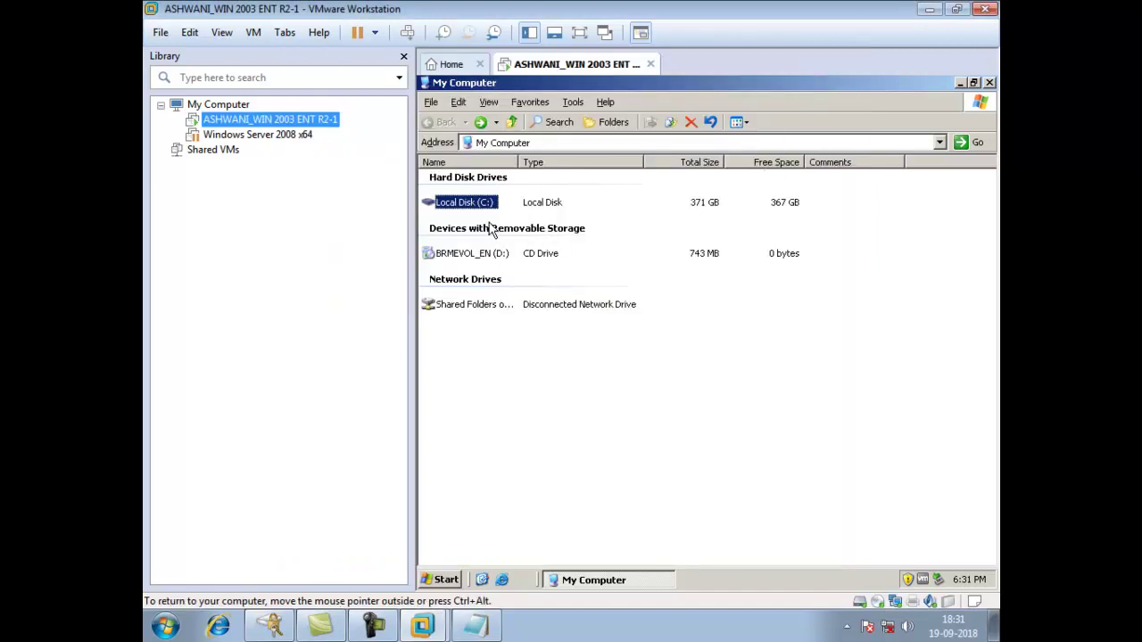
{"action": "left_click", "coordinate": [459, 307]}
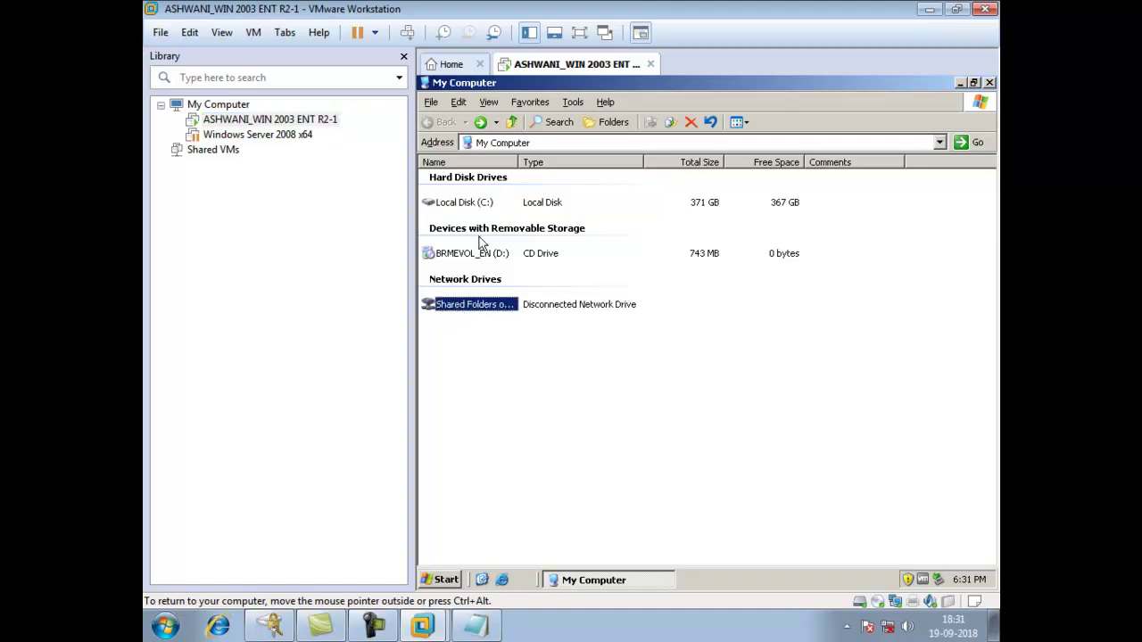
{"action": "left_click", "coordinate": [467, 205]}
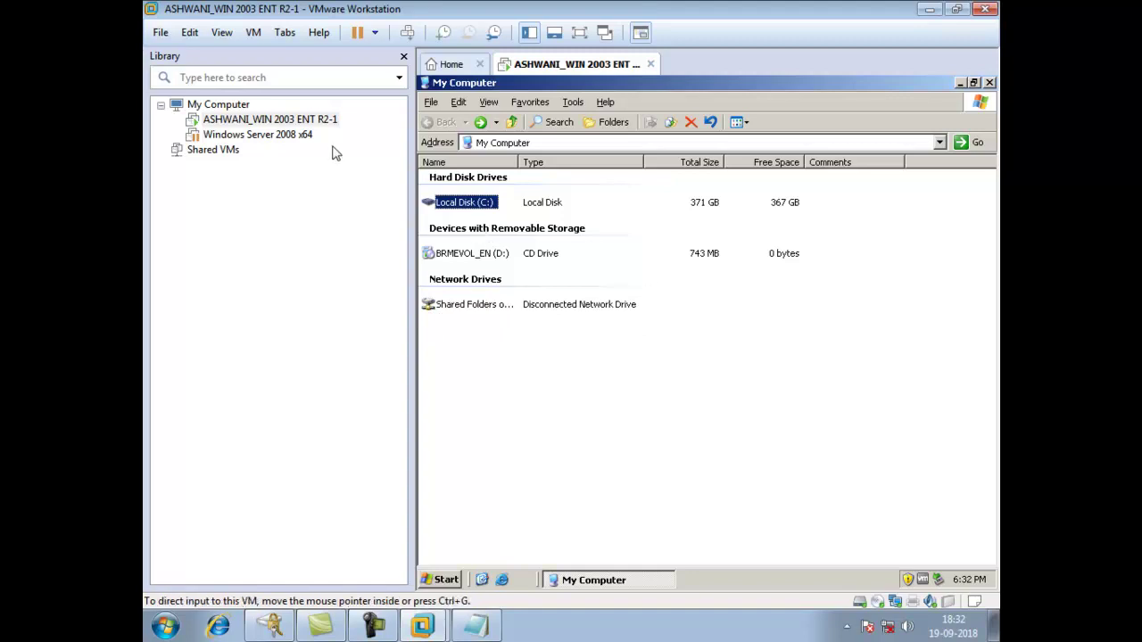
{"action": "left_click", "coordinate": [266, 120]}
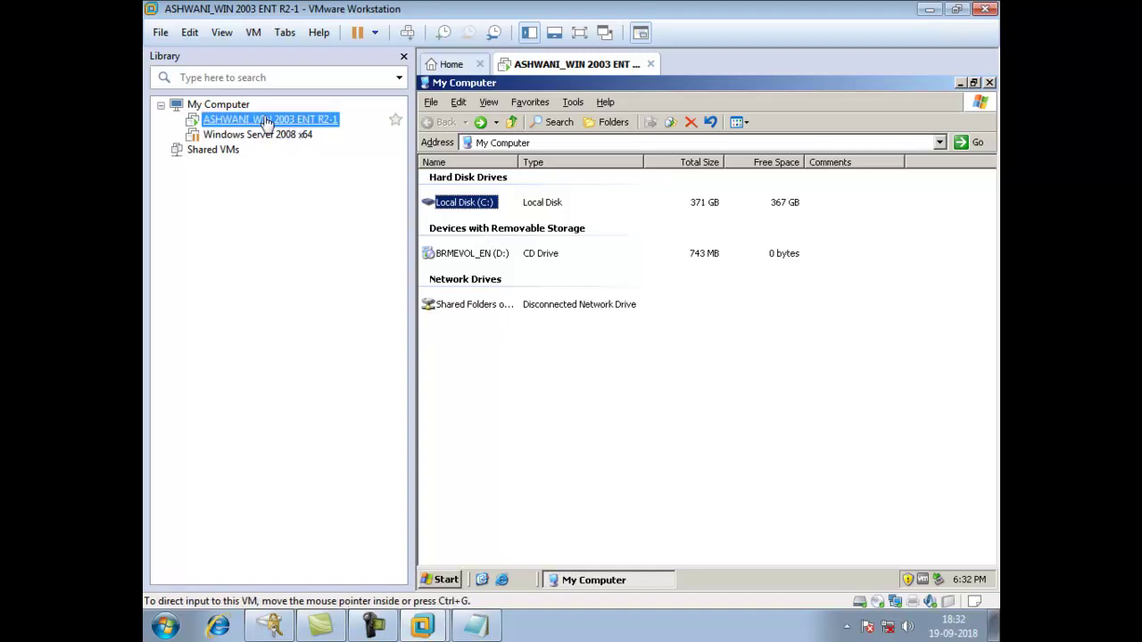
{"action": "right_click", "coordinate": [266, 120]}
{"action": "left_click", "coordinate": [319, 406]}
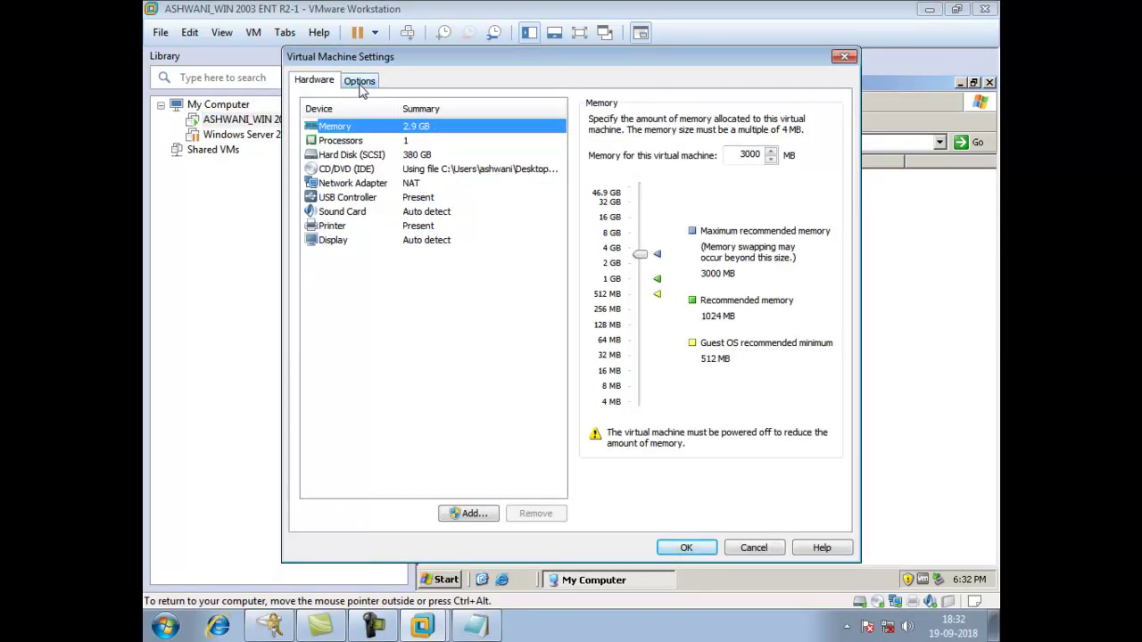
{"action": "left_click", "coordinate": [360, 83]}
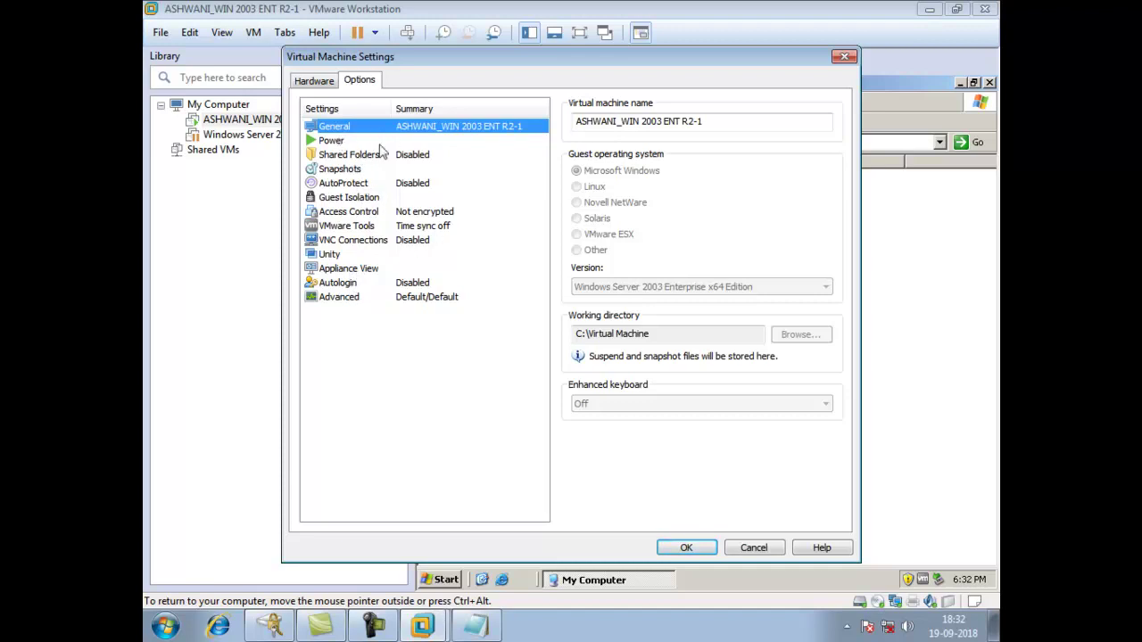
{"action": "left_click", "coordinate": [355, 157]}
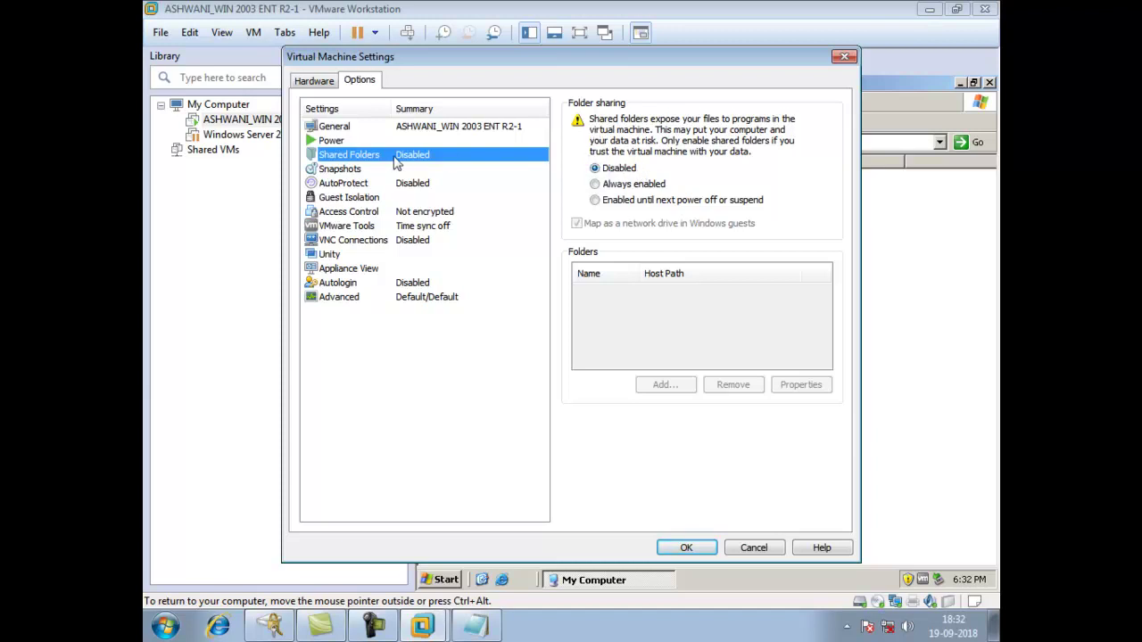
{"action": "left_click", "coordinate": [622, 185]}
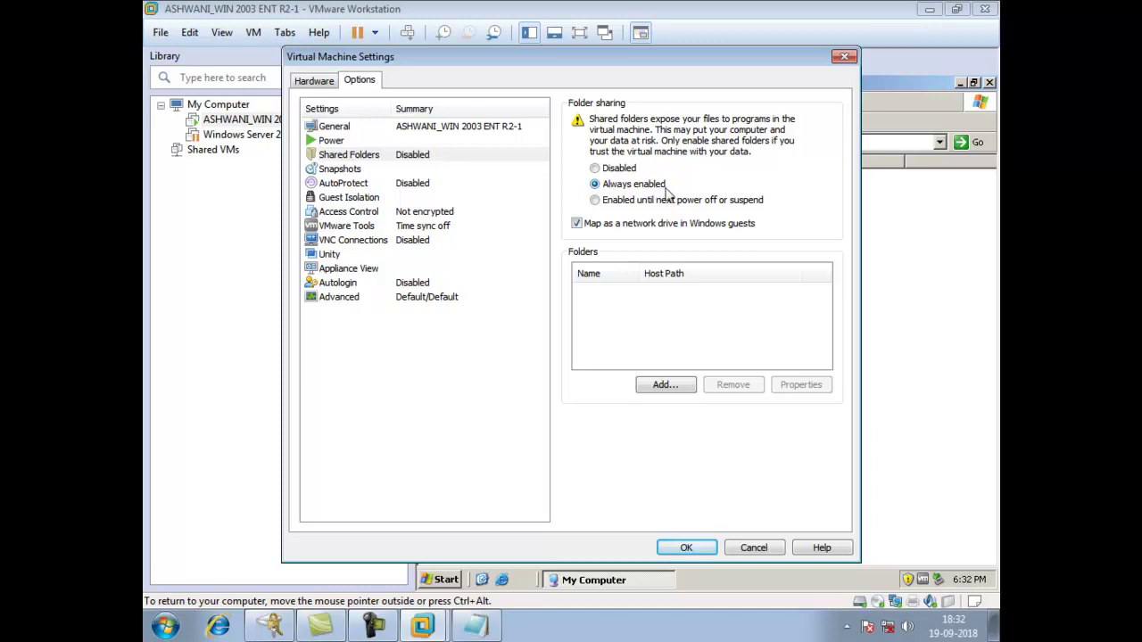
{"action": "left_click", "coordinate": [576, 225]}
{"action": "left_click", "coordinate": [577, 225]}
{"action": "left_click", "coordinate": [665, 387]}
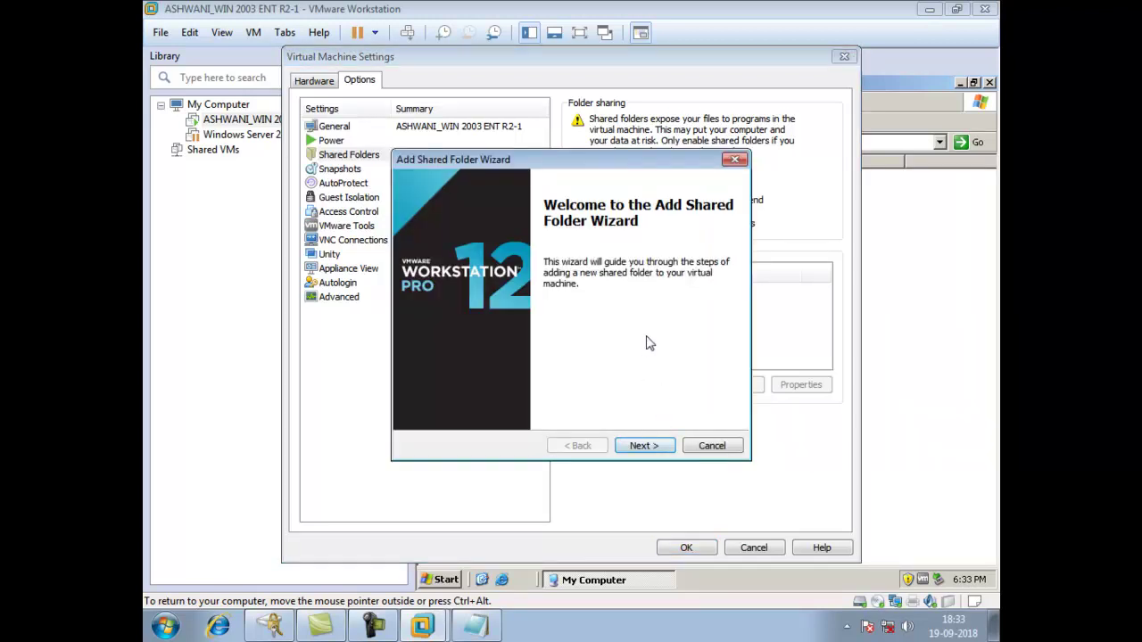
{"action": "left_click_drag", "start_coordinate": [628, 172], "coordinate": [677, 127]}
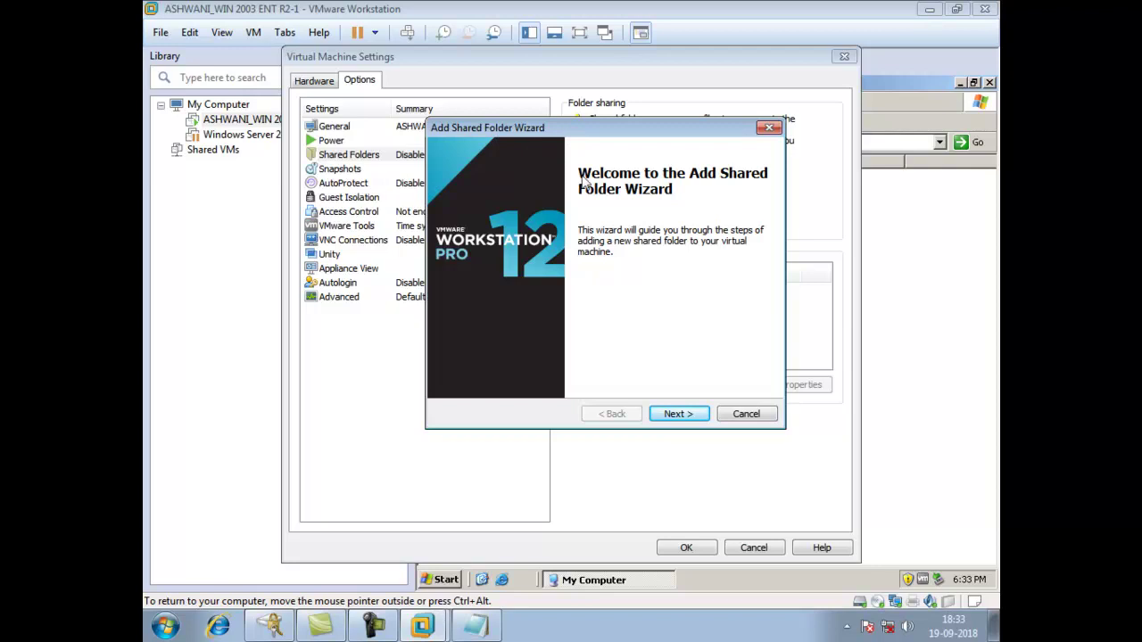
{"action": "left_click", "coordinate": [679, 418]}
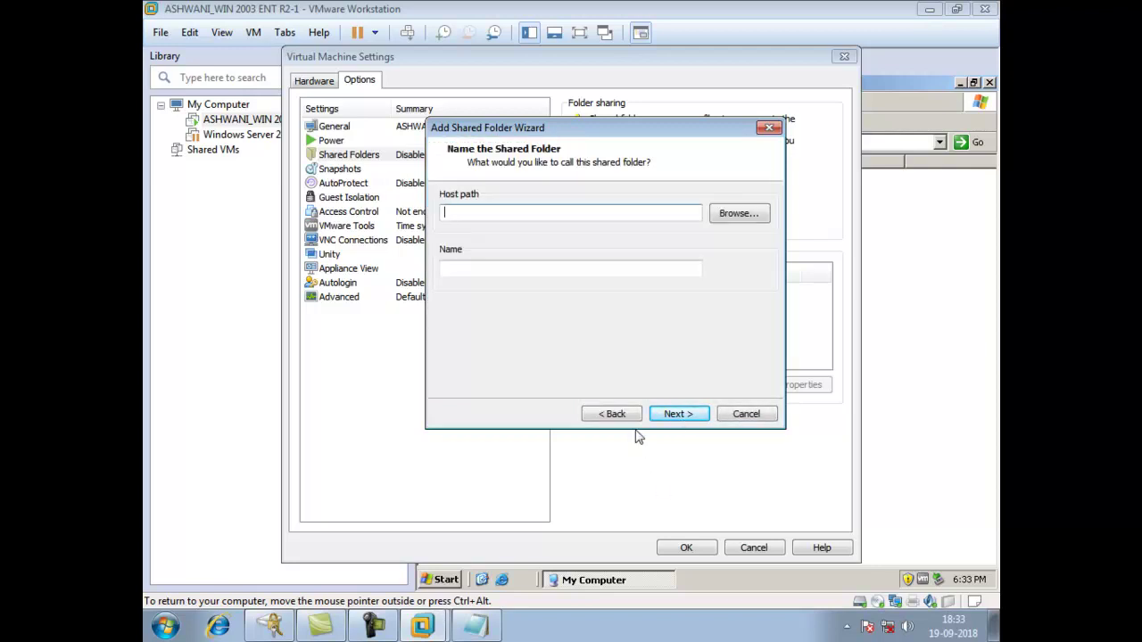
{"action": "left_click", "coordinate": [451, 210]}
- Examine the host computer's drives in its Computer window, and back in VMware Workstation cancel the shared folder wizard and the settings
{"action": "left_click", "coordinate": [993, 624]}
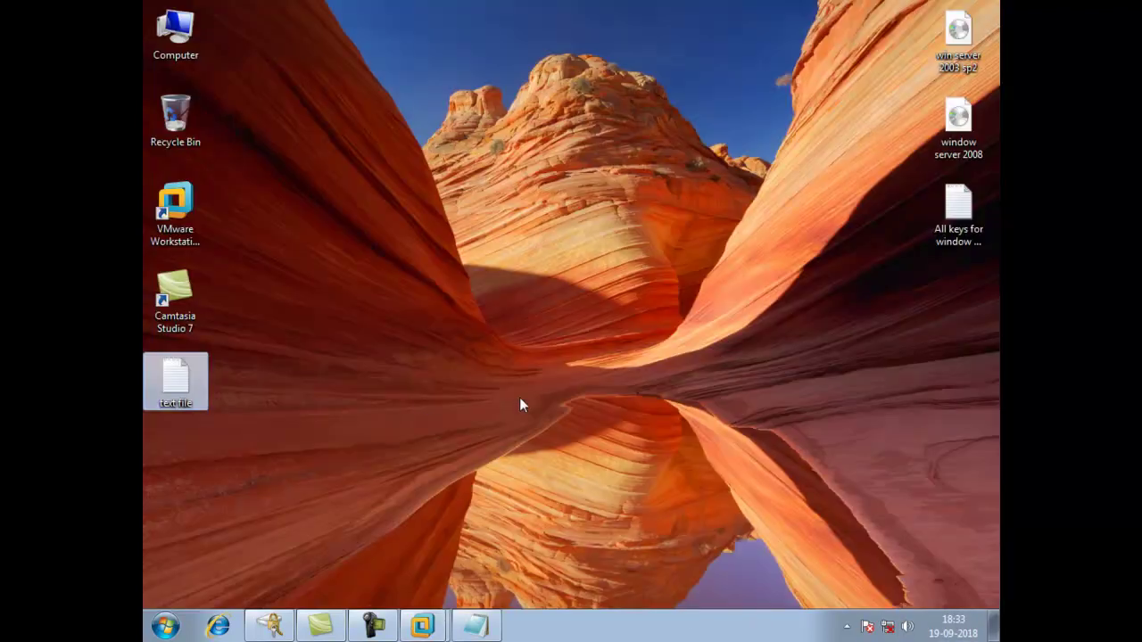
{"action": "left_click", "coordinate": [443, 627]}
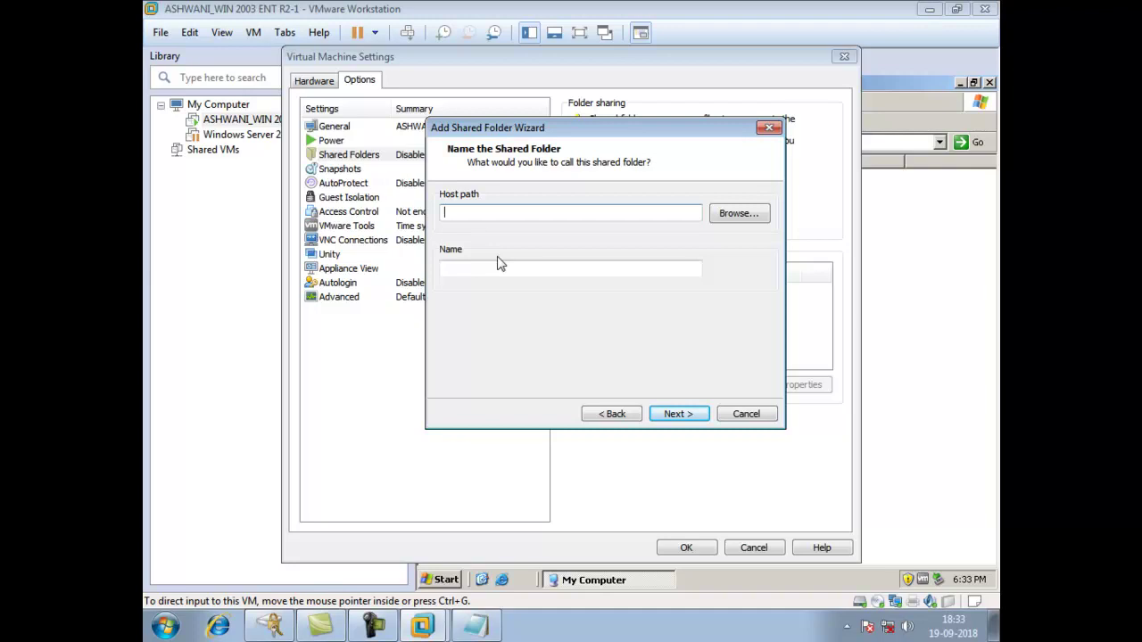
{"action": "left_click", "coordinate": [993, 624]}
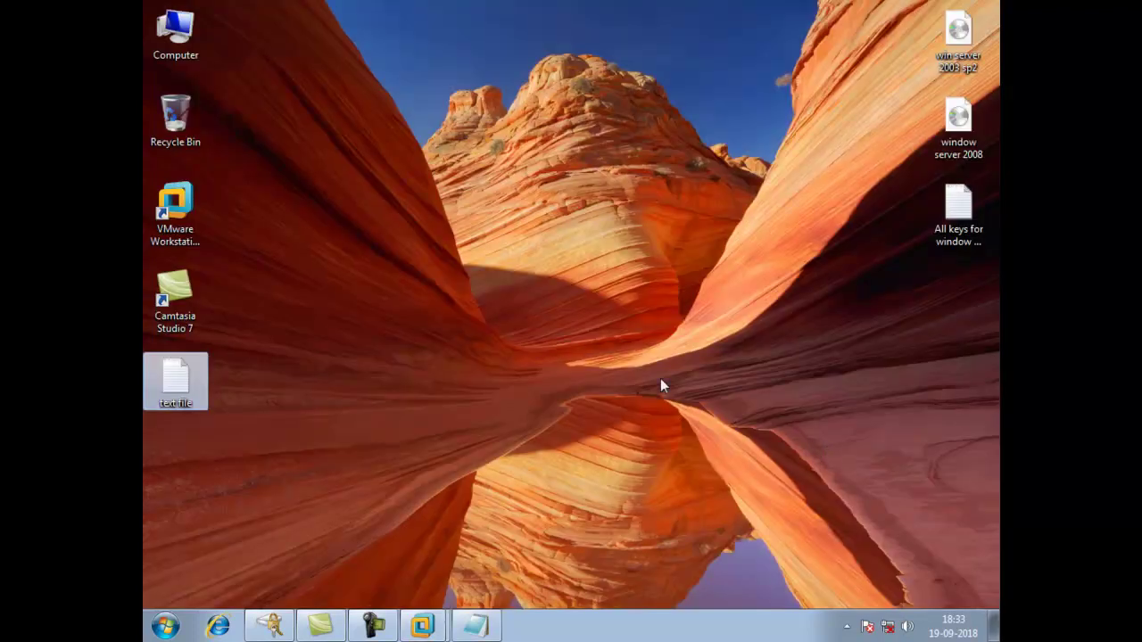
{"action": "double_click", "coordinate": [185, 34]}
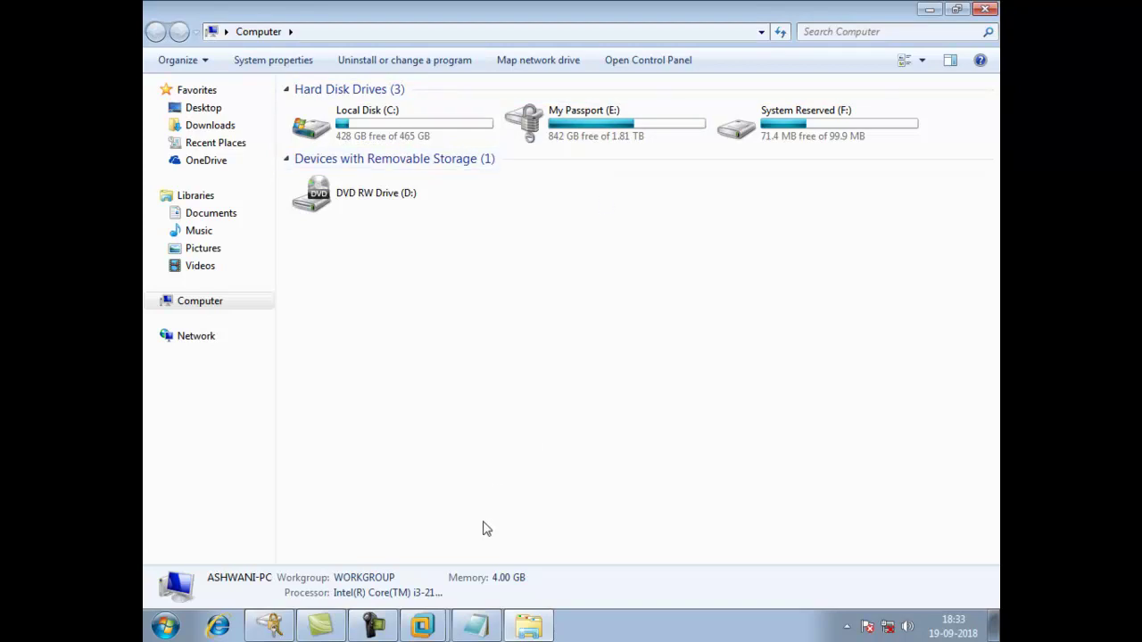
{"action": "key", "text": "alt+Tab"}
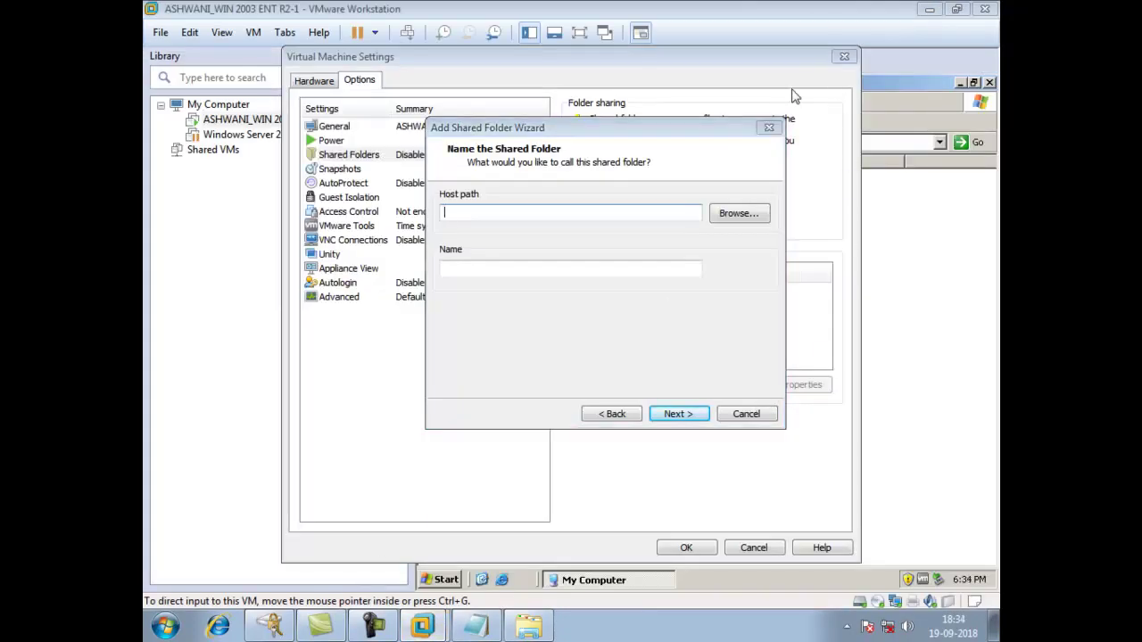
{"action": "left_click", "coordinate": [769, 128]}
{"action": "left_click", "coordinate": [843, 59]}
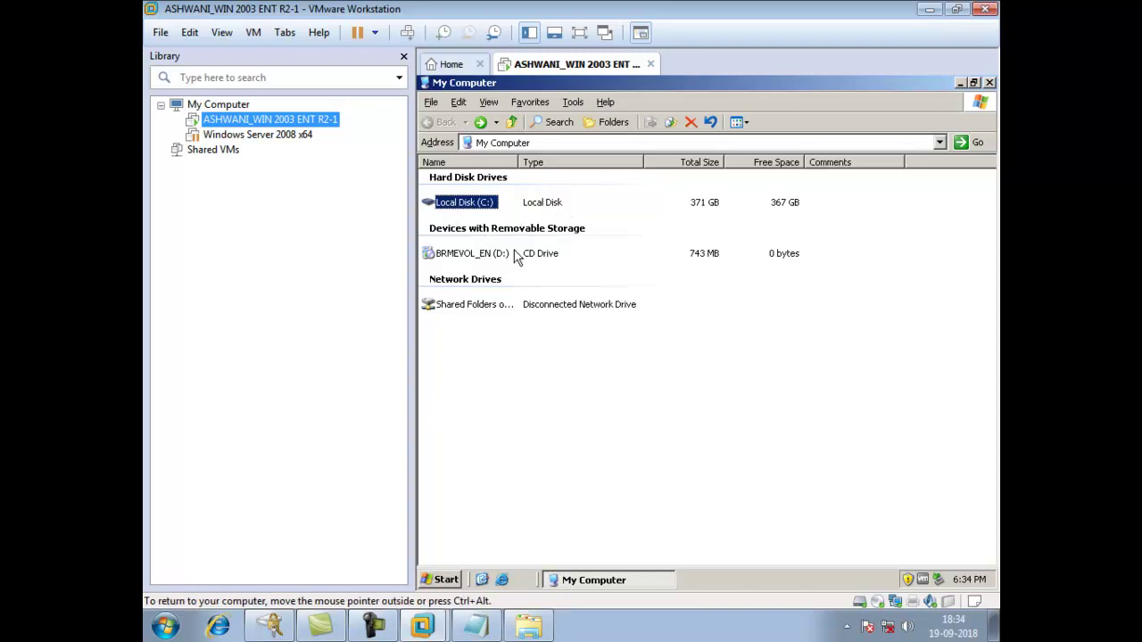
- Open the Windows 2003 virtual machine's settings and set folder sharing under Shared Folders to Always enabled
{"action": "right_click", "coordinate": [253, 124]}
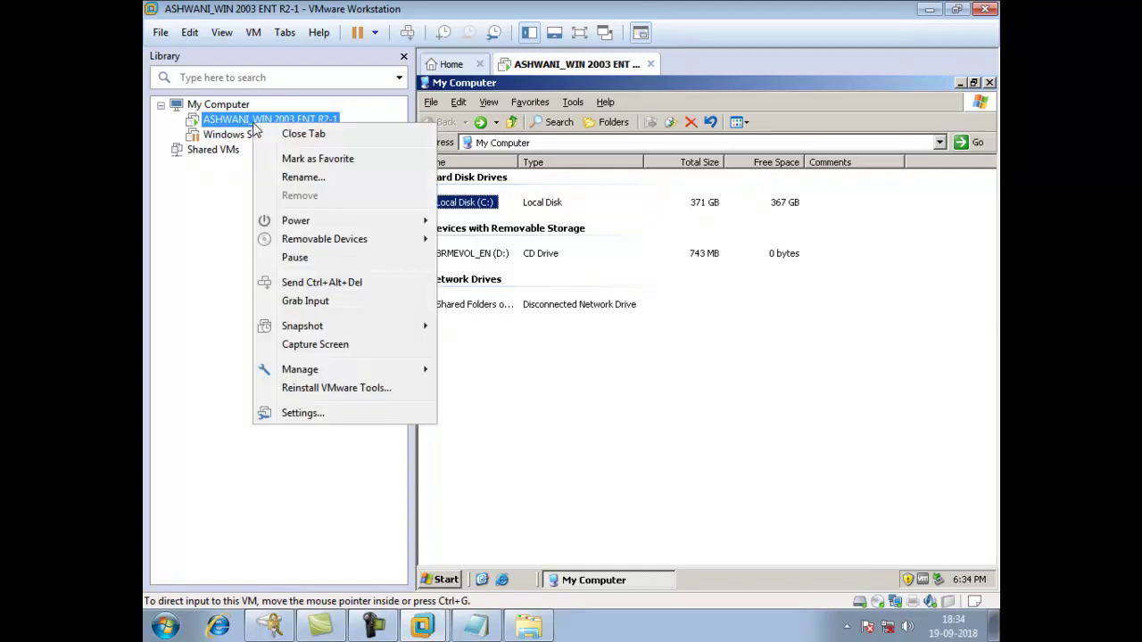
{"action": "left_click", "coordinate": [303, 413]}
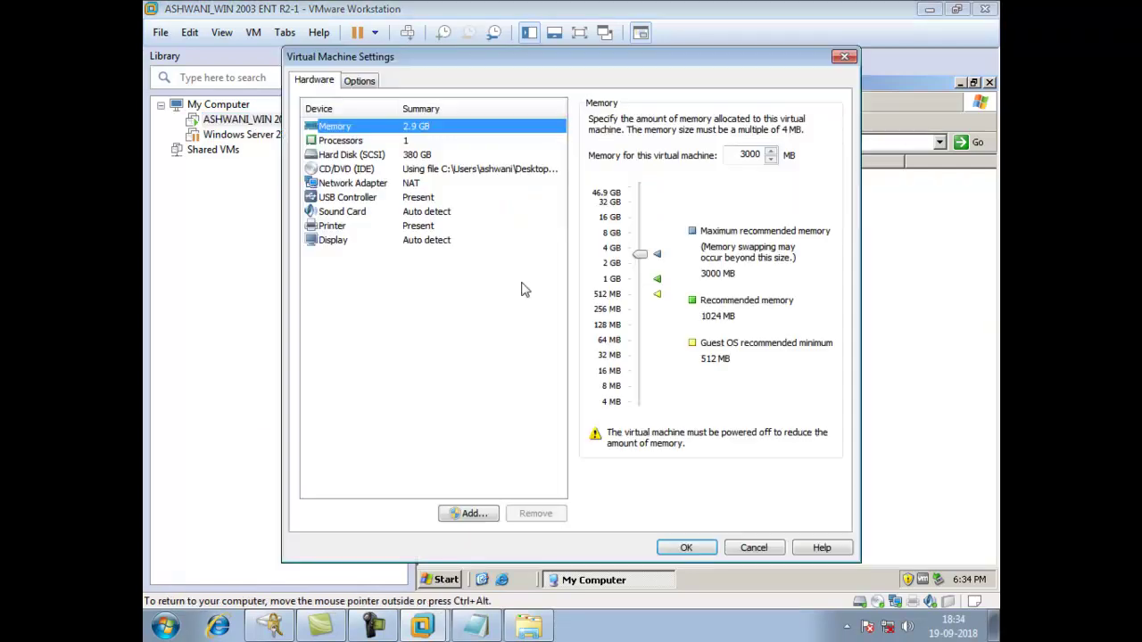
{"action": "left_click", "coordinate": [359, 82]}
{"action": "left_click", "coordinate": [341, 156]}
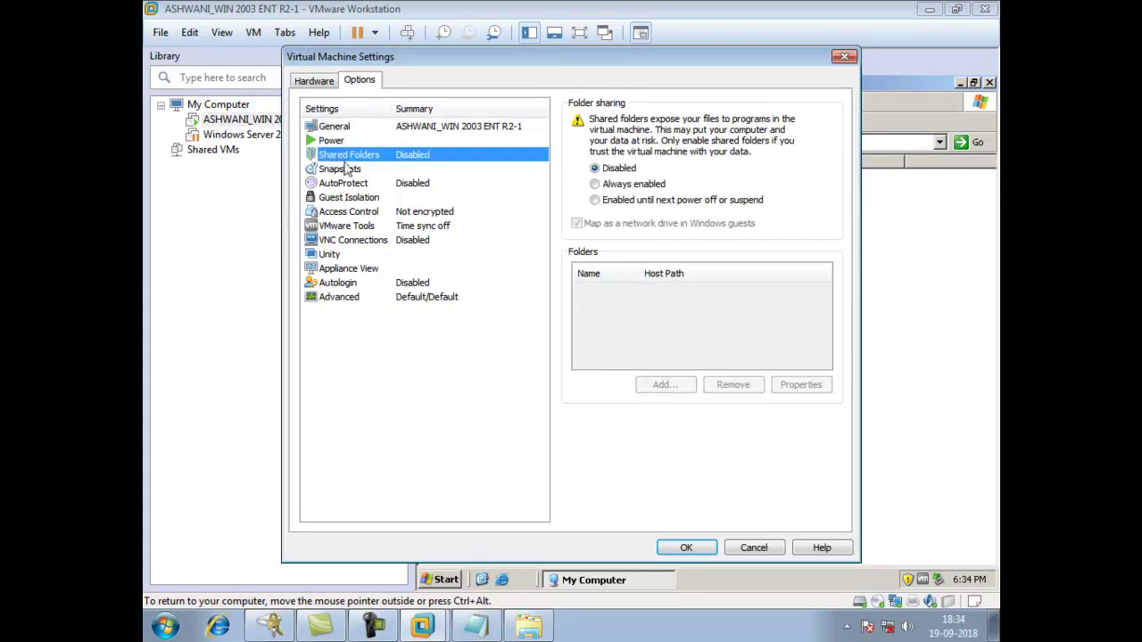
{"action": "left_click", "coordinate": [595, 183]}
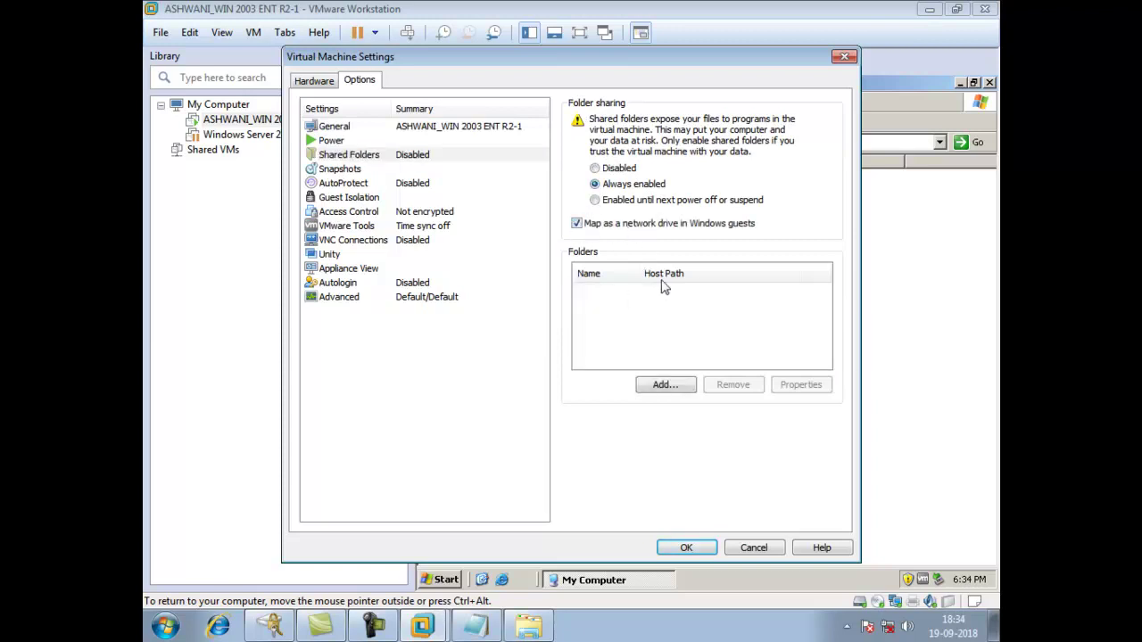
- Start adding a shared folder and browse for its host path, expanding My Passport (E:) and its All Data folder
{"action": "left_click", "coordinate": [664, 390]}
{"action": "left_click", "coordinate": [650, 452]}
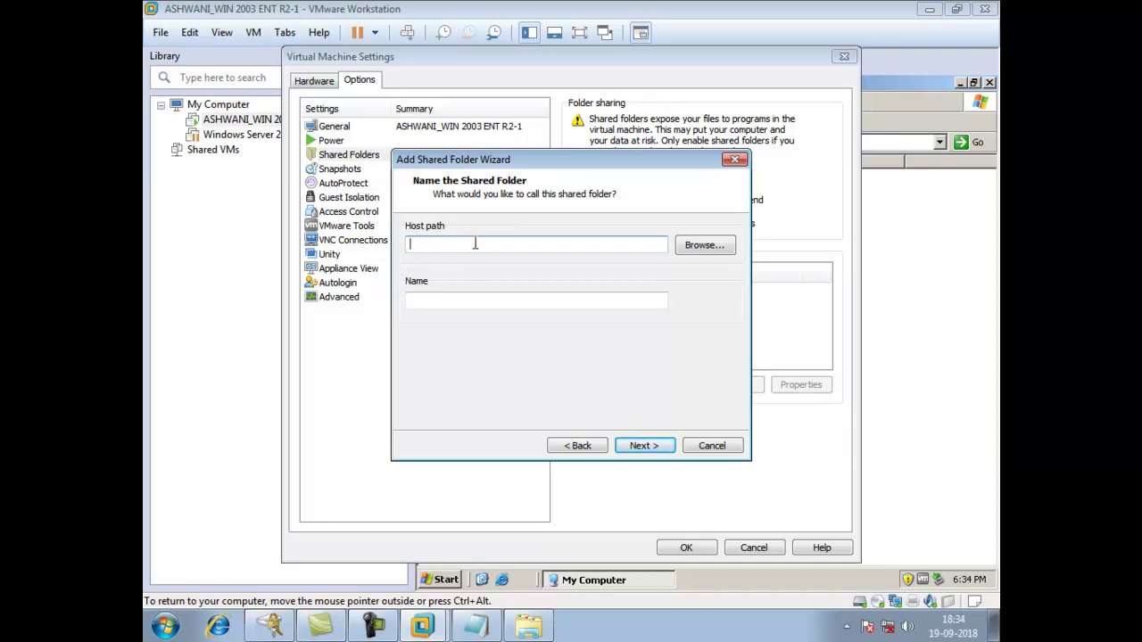
{"action": "left_click", "coordinate": [696, 252]}
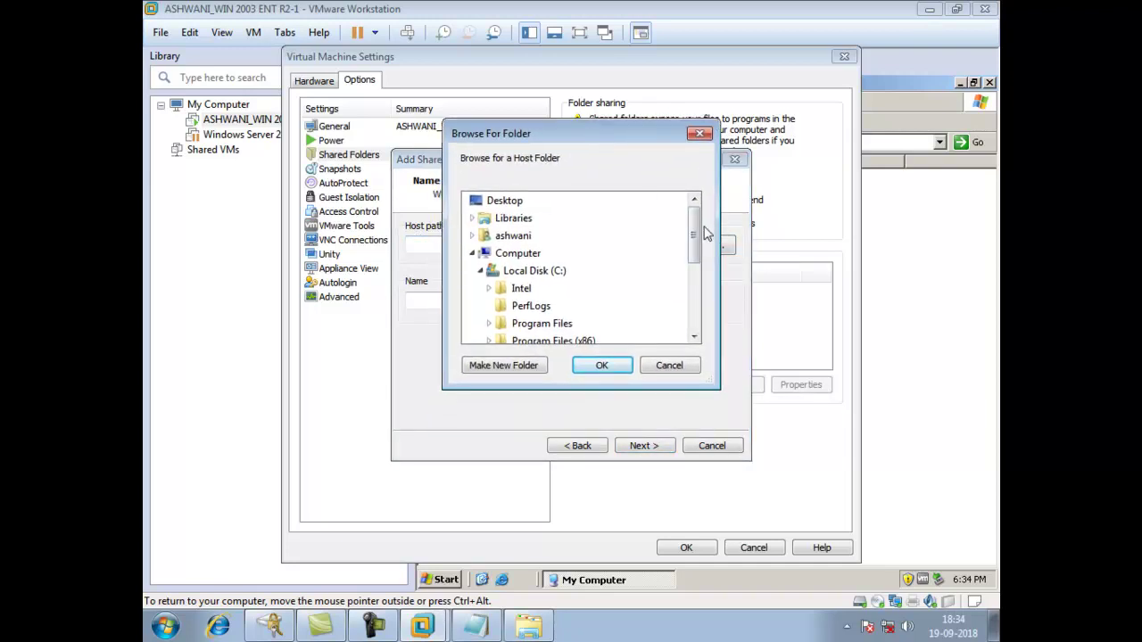
{"action": "left_click_drag", "start_coordinate": [701, 233], "coordinate": [701, 308]}
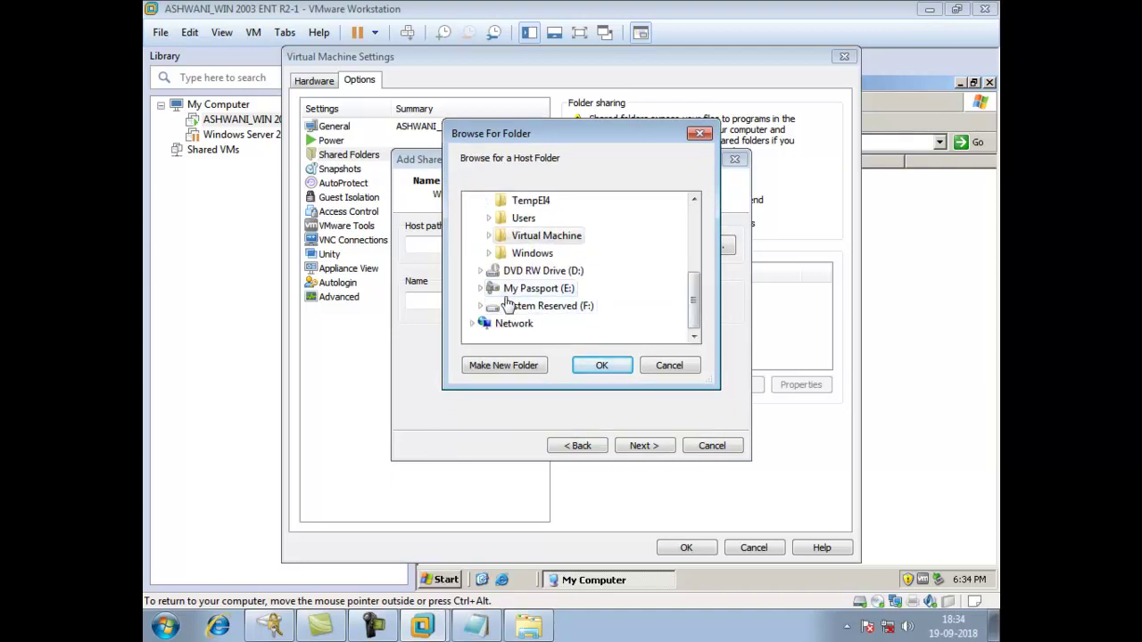
{"action": "left_click", "coordinate": [481, 288]}
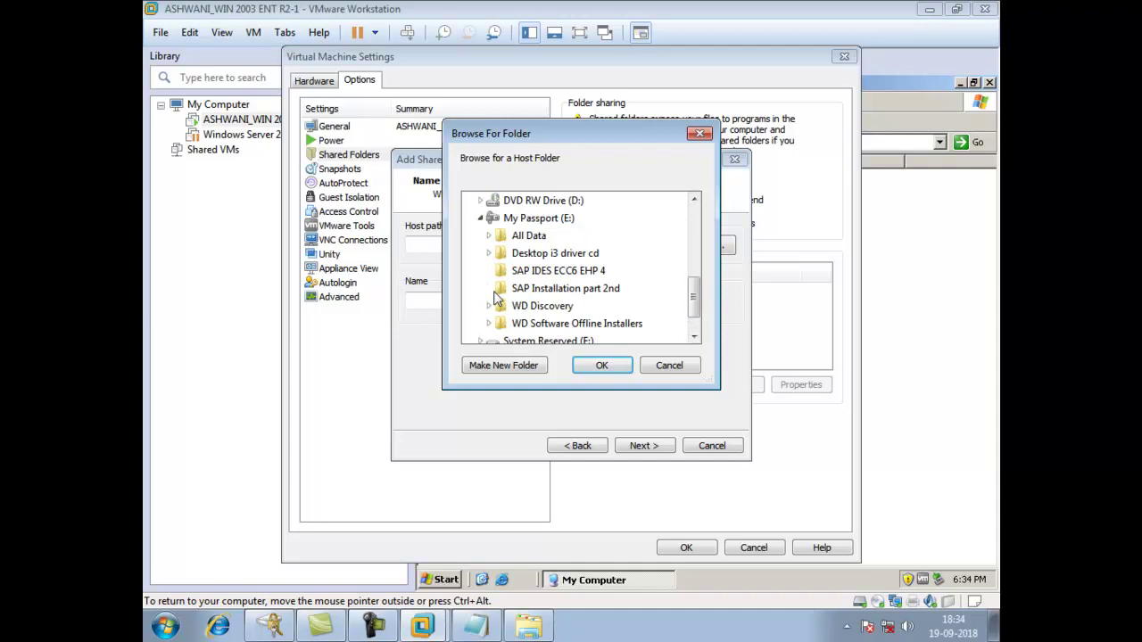
{"action": "left_click", "coordinate": [488, 236]}
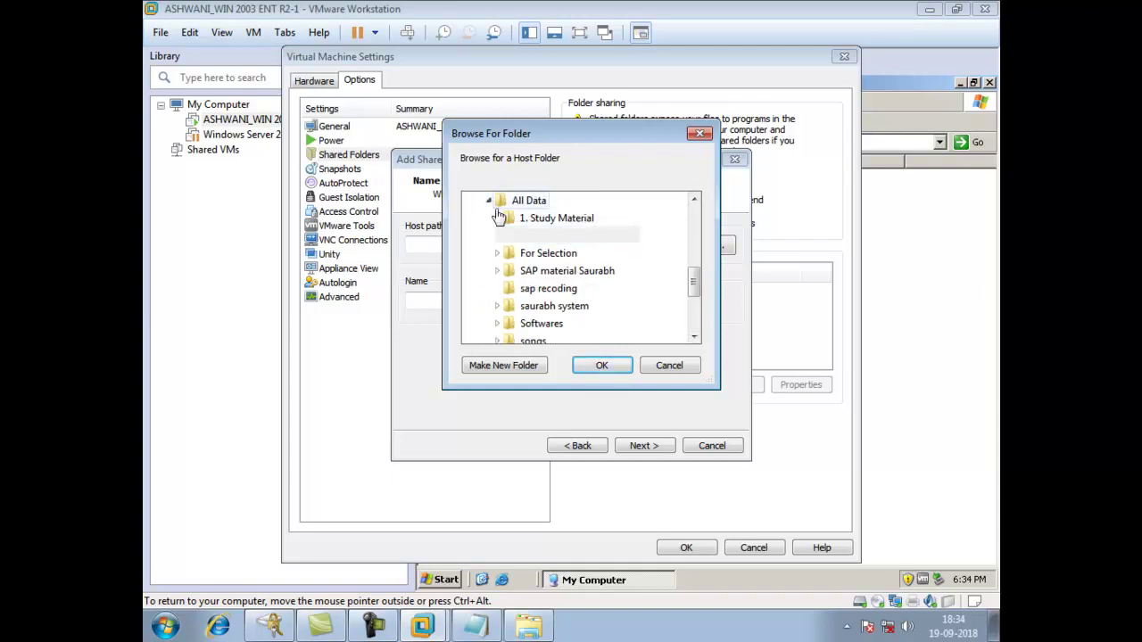
- Look through the folders on My Passport (E:) and expand 1. Study Material and its 1. SAP subfolder
{"action": "scroll", "coordinate": [541, 282], "scroll_direction": "down", "scroll_amount": 3}
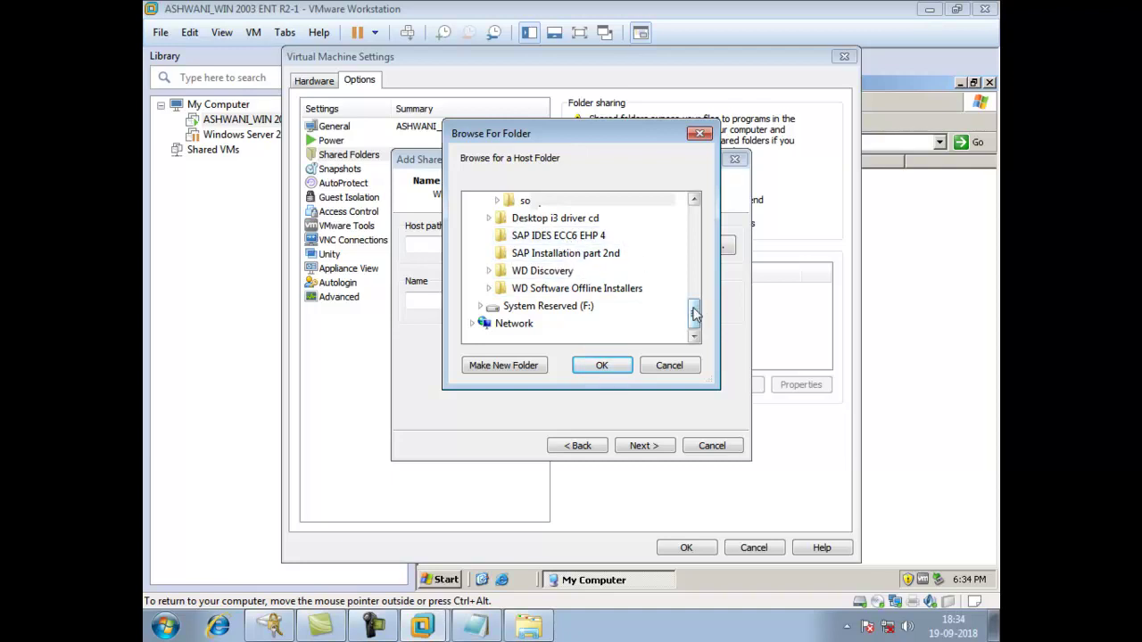
{"action": "left_click_drag", "start_coordinate": [694, 311], "coordinate": [693, 307]}
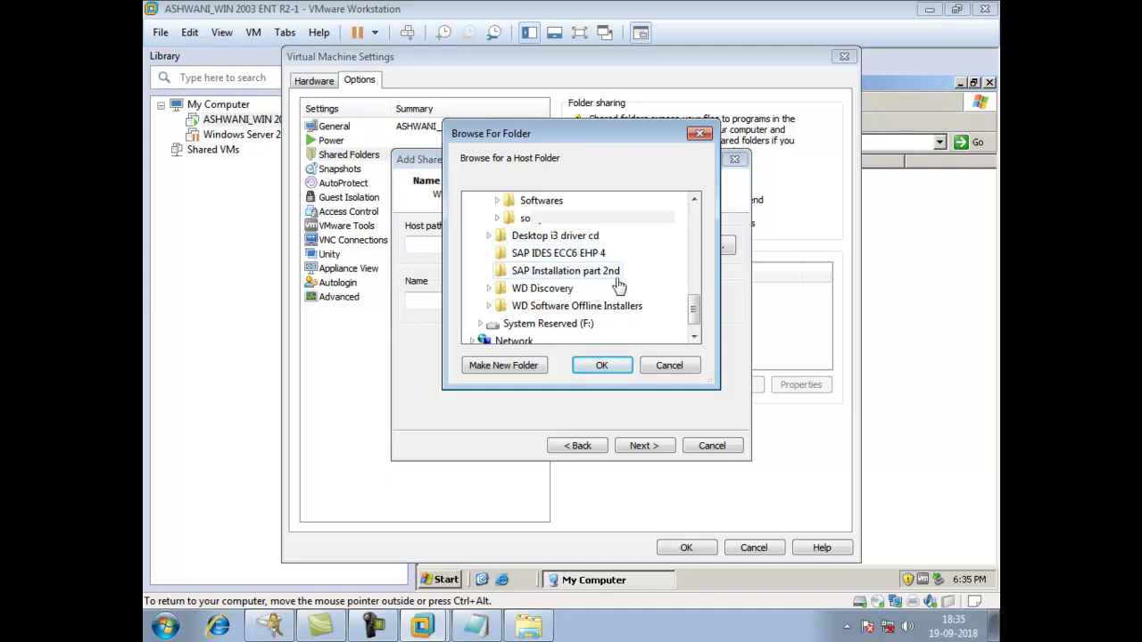
{"action": "left_click", "coordinate": [694, 200]}
{"action": "left_click", "coordinate": [694, 200]}
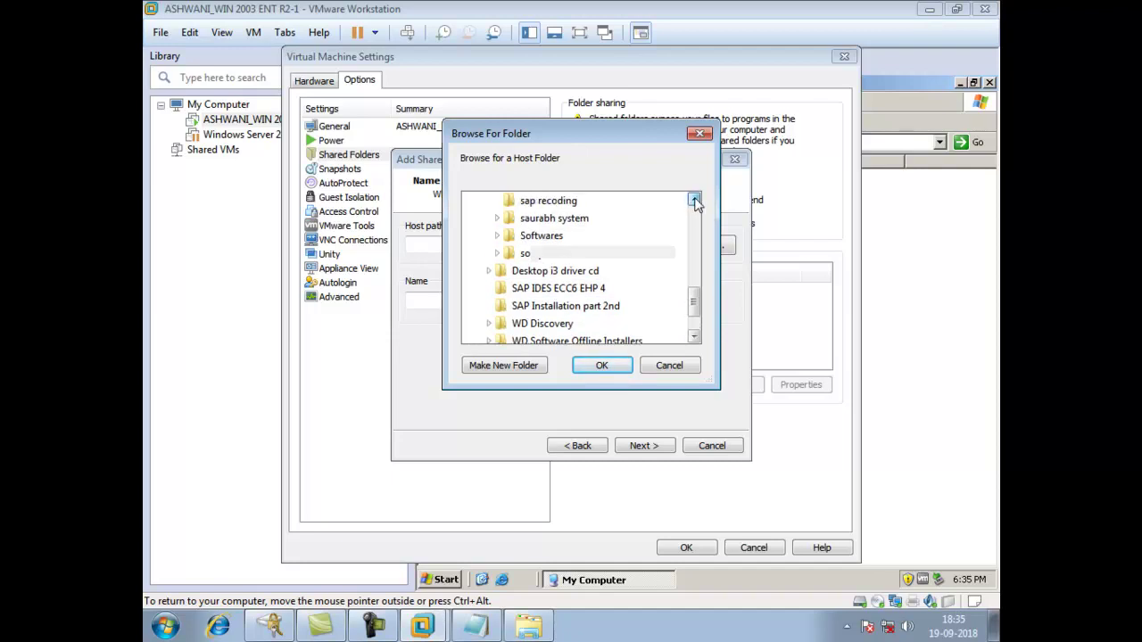
{"action": "left_click", "coordinate": [694, 200]}
{"action": "left_click", "coordinate": [694, 200]}
{"action": "left_click", "coordinate": [694, 201]}
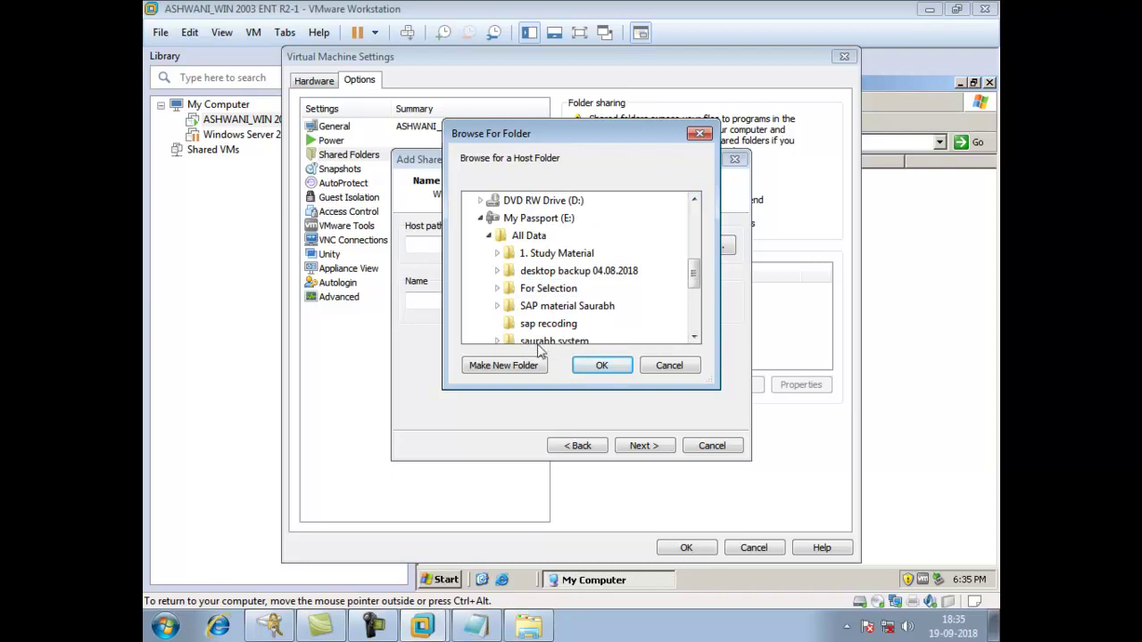
{"action": "left_click", "coordinate": [694, 200]}
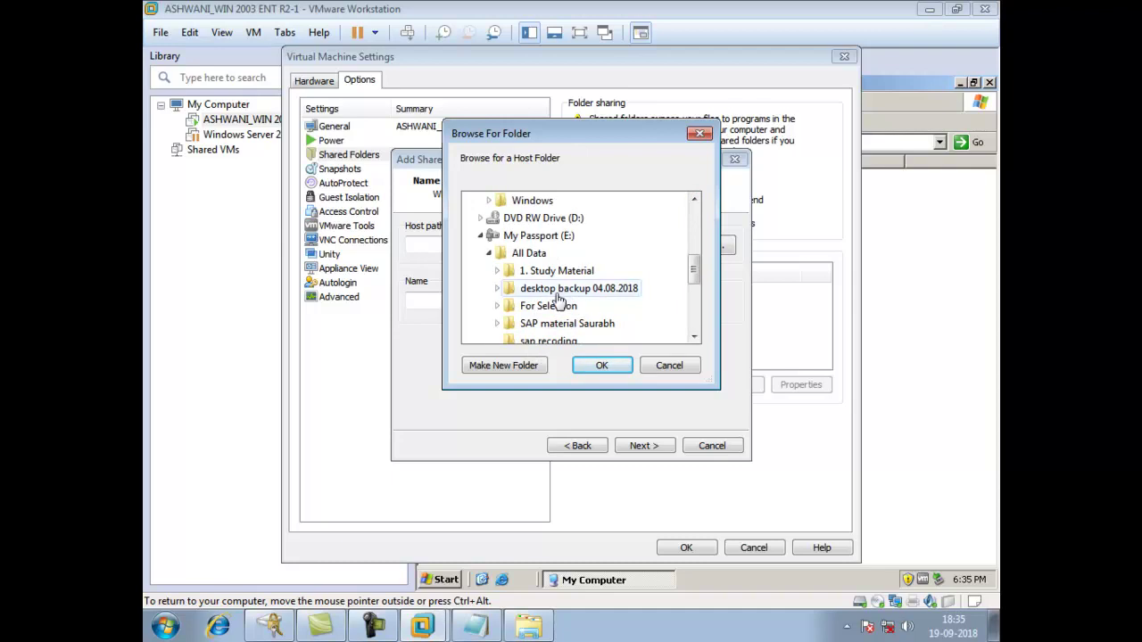
{"action": "left_click", "coordinate": [498, 271]}
{"action": "left_click", "coordinate": [505, 219]}
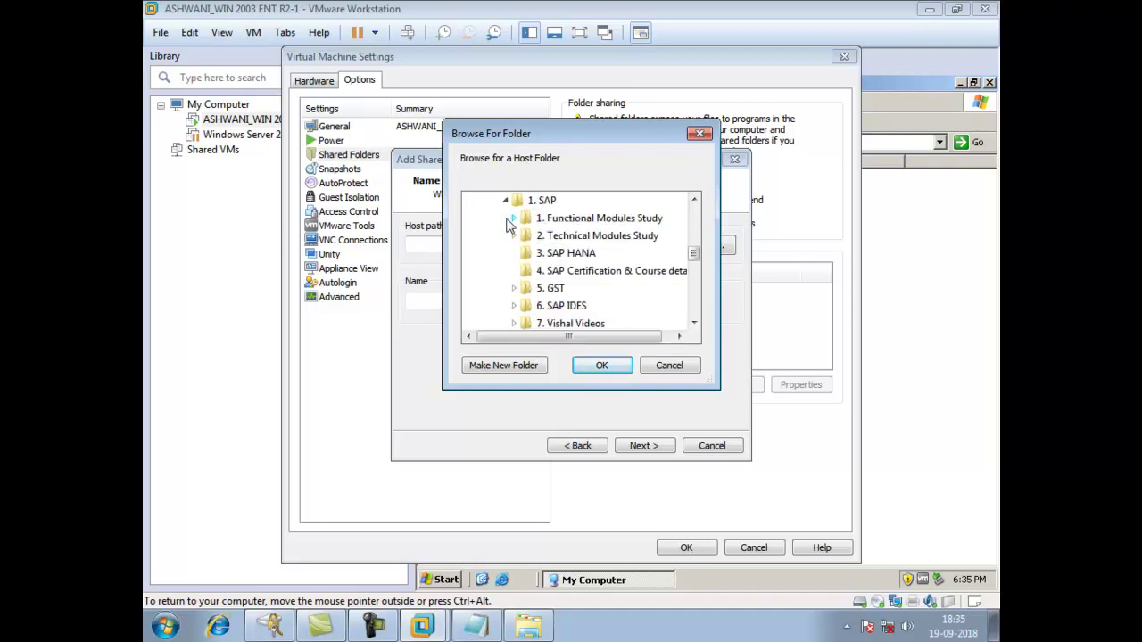
- Look through the subfolders of 1. Study Material for the SAP installation files and expand 6. SAP IDES under 1. SAP
{"action": "scroll", "coordinate": [571, 276], "scroll_direction": "down", "scroll_amount": 5}
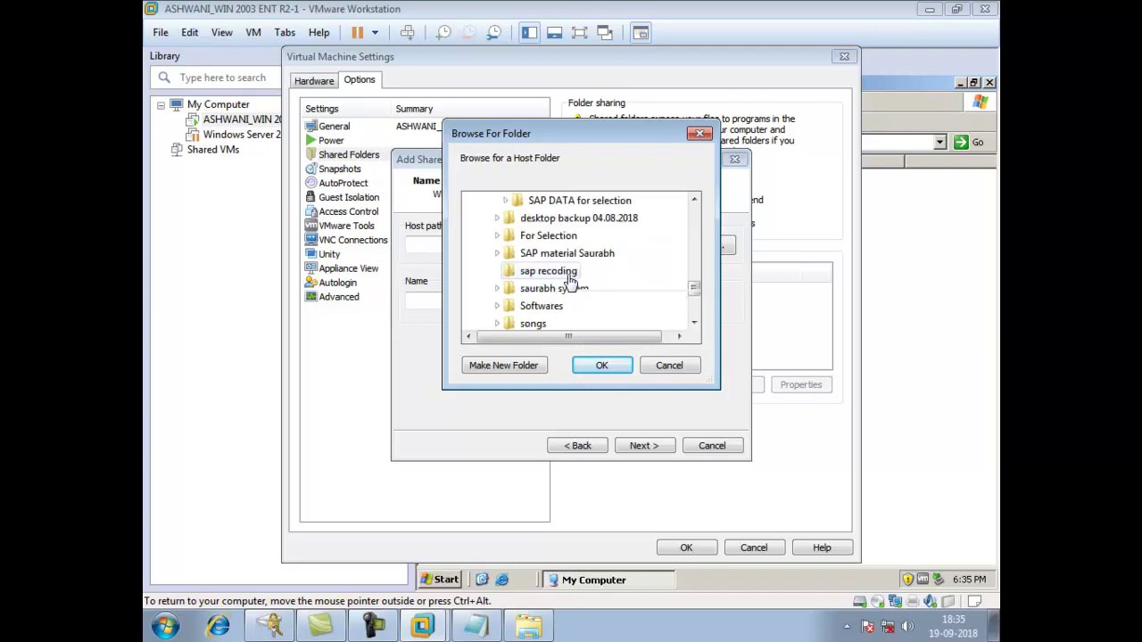
{"action": "scroll", "coordinate": [575, 261], "scroll_direction": "up", "scroll_amount": 1}
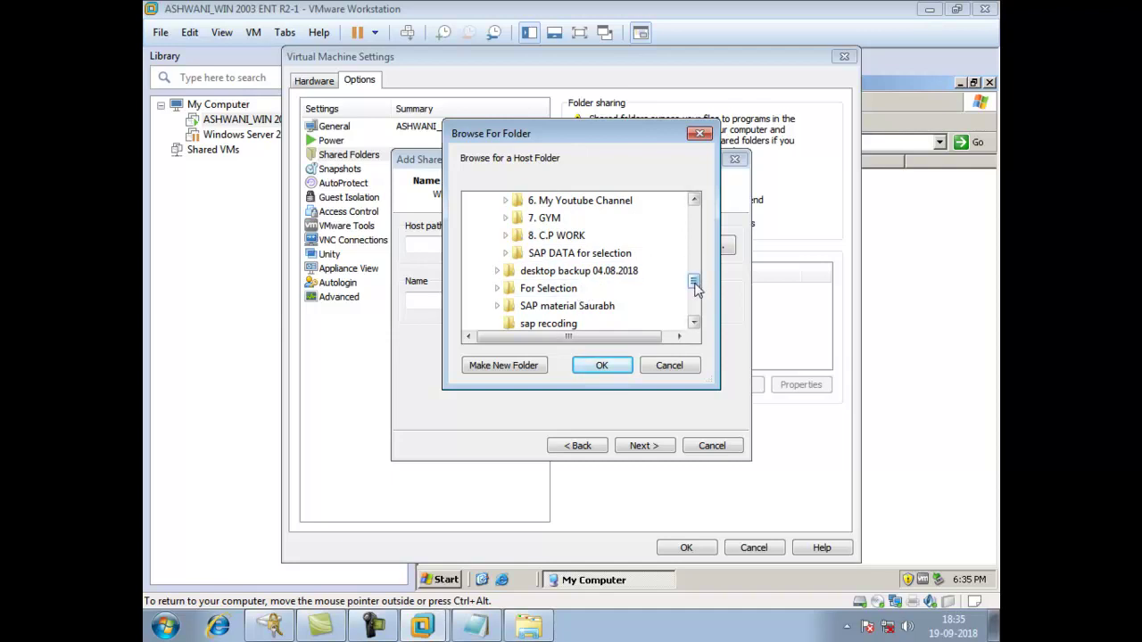
{"action": "left_click", "coordinate": [694, 200]}
{"action": "left_click", "coordinate": [694, 200]}
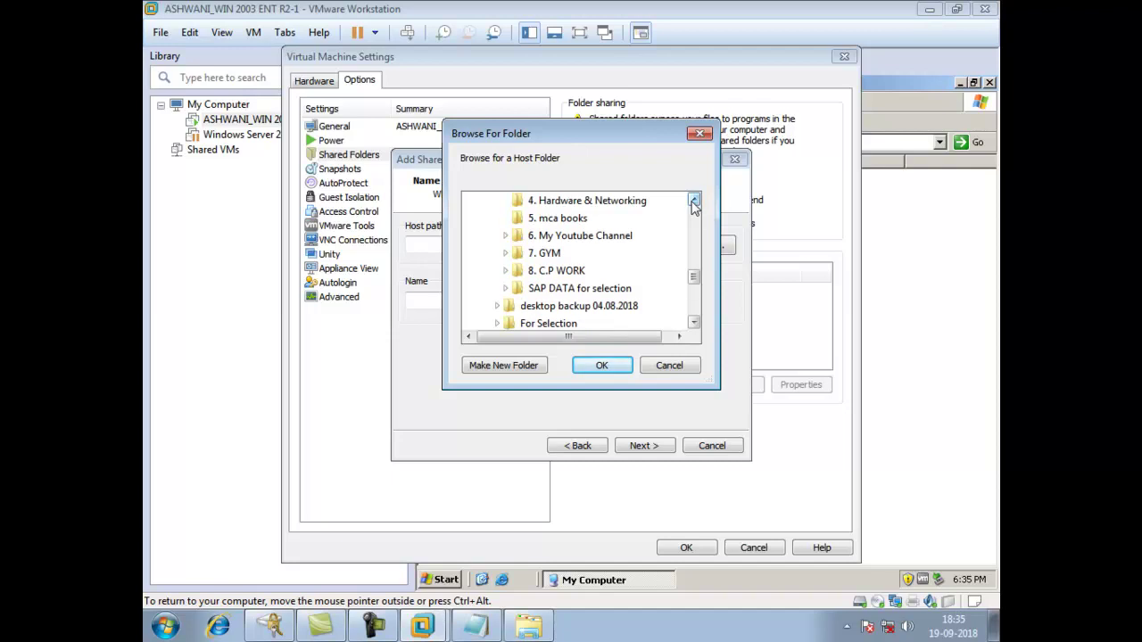
{"action": "left_click", "coordinate": [694, 199]}
{"action": "left_click", "coordinate": [694, 200]}
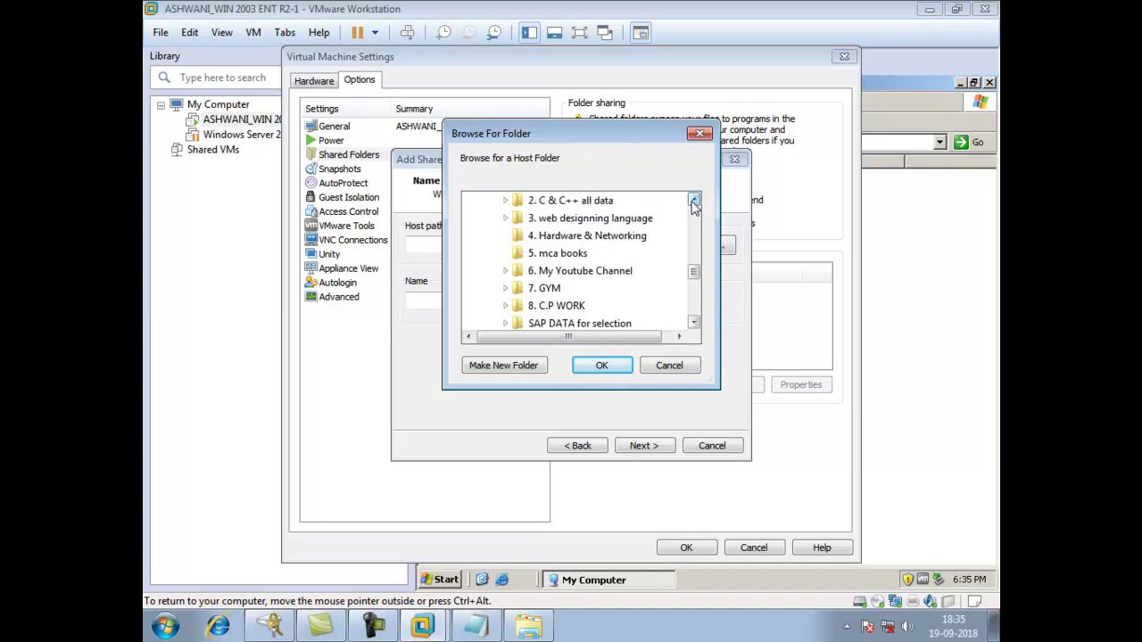
{"action": "left_click", "coordinate": [694, 200]}
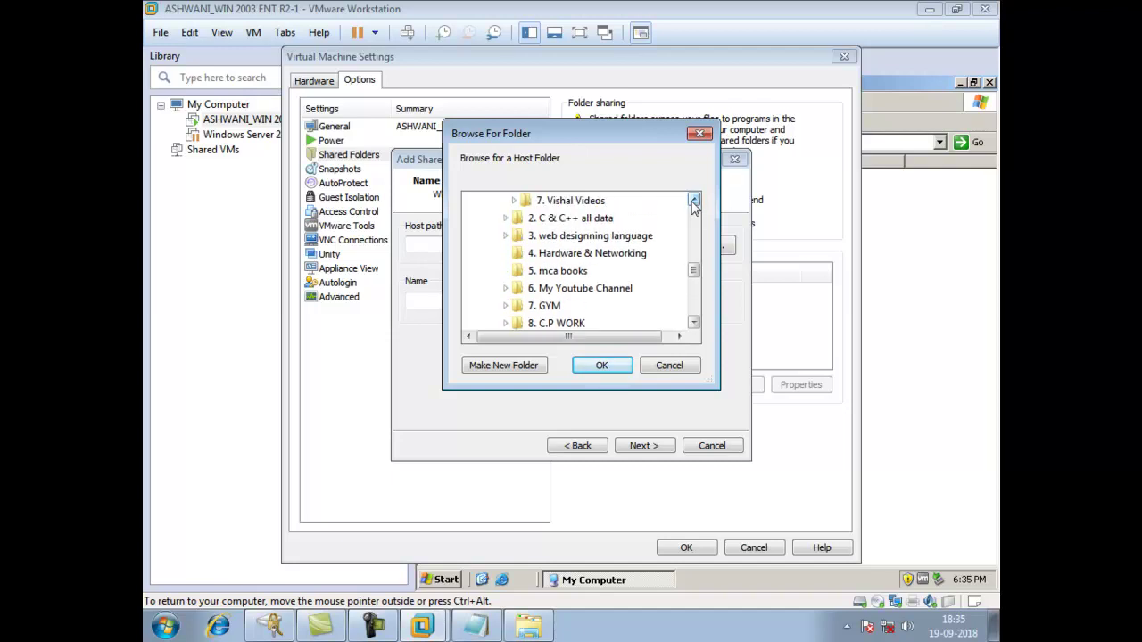
{"action": "left_click", "coordinate": [694, 200]}
{"action": "left_click", "coordinate": [694, 200]}
{"action": "left_click", "coordinate": [693, 200]}
{"action": "left_click", "coordinate": [694, 200]}
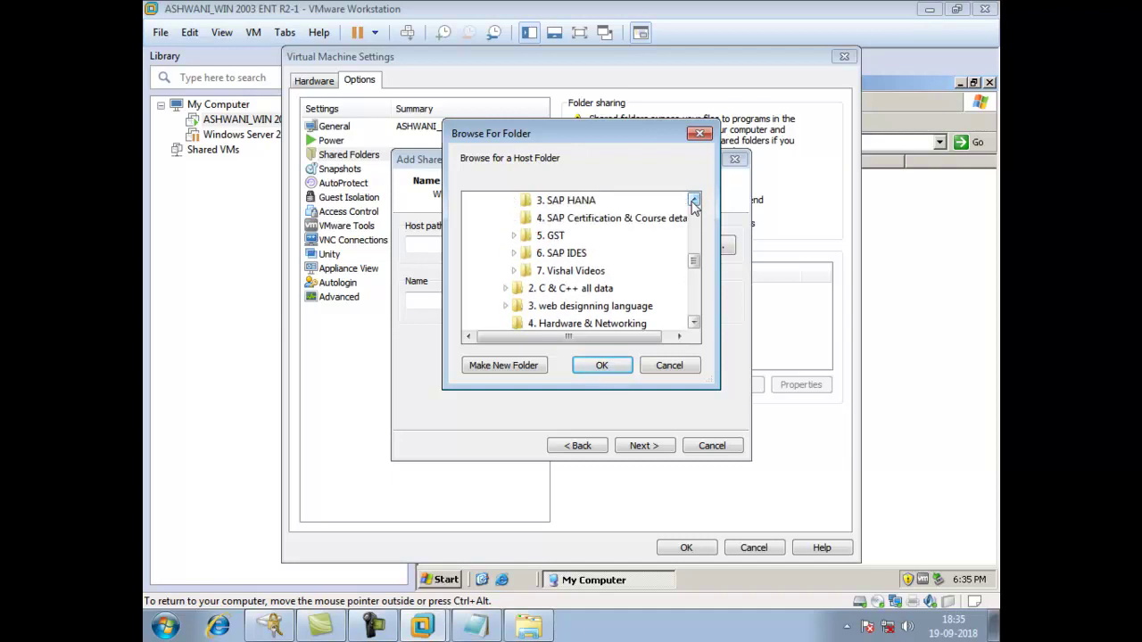
{"action": "left_click", "coordinate": [514, 253]}
- Choose the folder 4. full SAP 4.7 Installtion Package inside 6. SAP IDES as the shared folder's host path
{"action": "scroll", "coordinate": [553, 272], "scroll_direction": "down", "scroll_amount": 3}
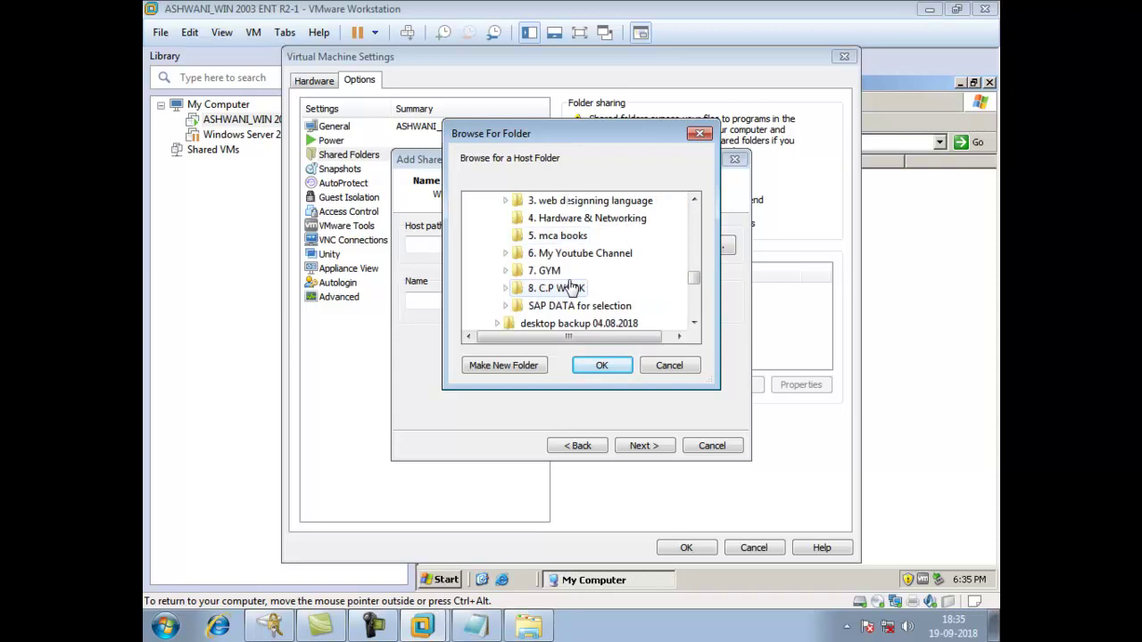
{"action": "left_click", "coordinate": [694, 200]}
{"action": "left_click", "coordinate": [694, 200]}
{"action": "left_click", "coordinate": [694, 200]}
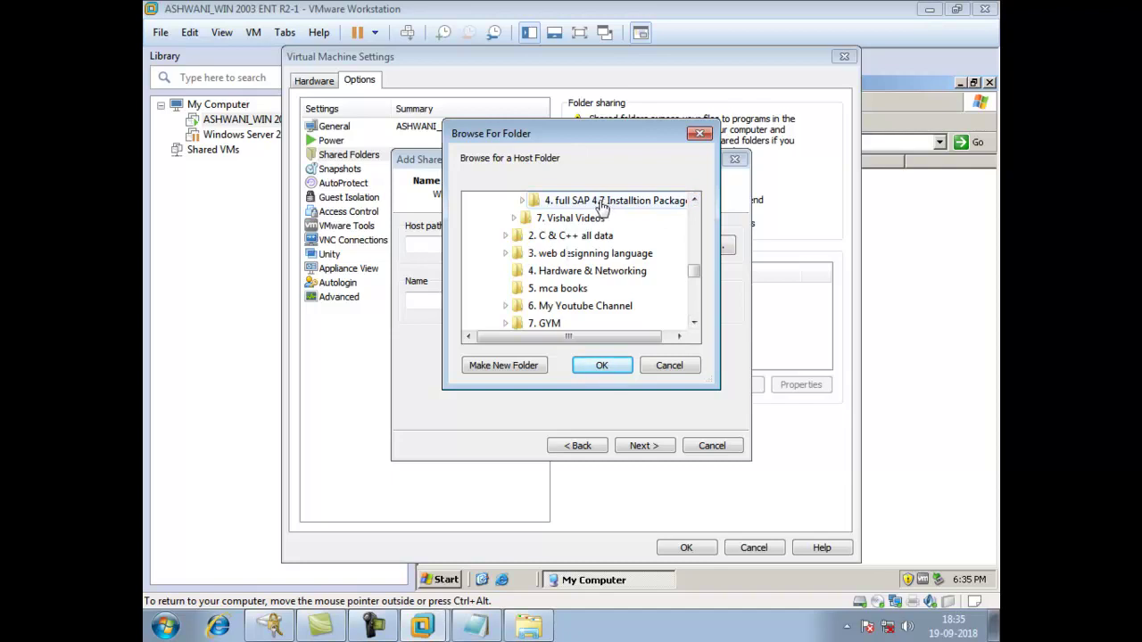
{"action": "left_click", "coordinate": [573, 203]}
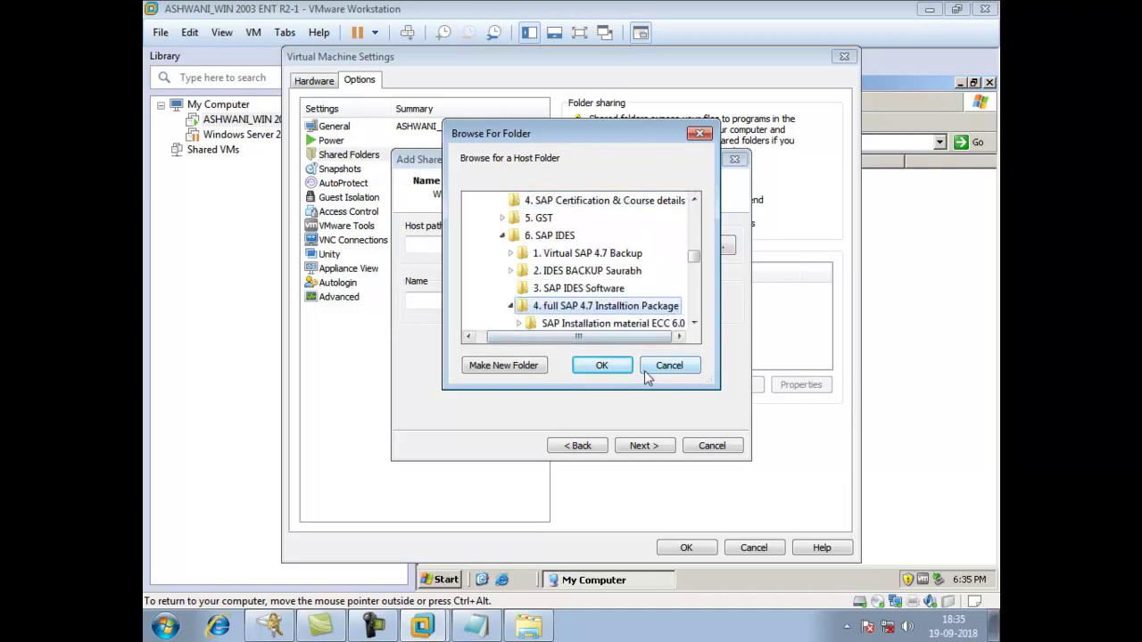
{"action": "left_click", "coordinate": [604, 364]}
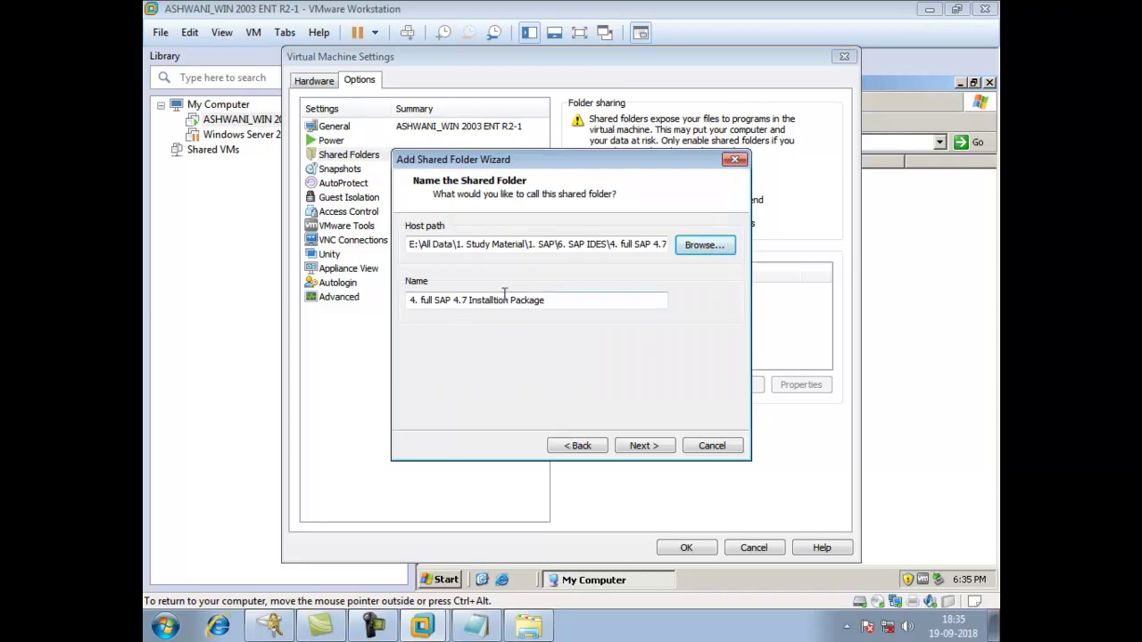
- Name the share shared_folder, finish the wizard with the share enabled, and save the virtual machine settings
{"action": "left_click_drag", "start_coordinate": [568, 302], "coordinate": [394, 303]}
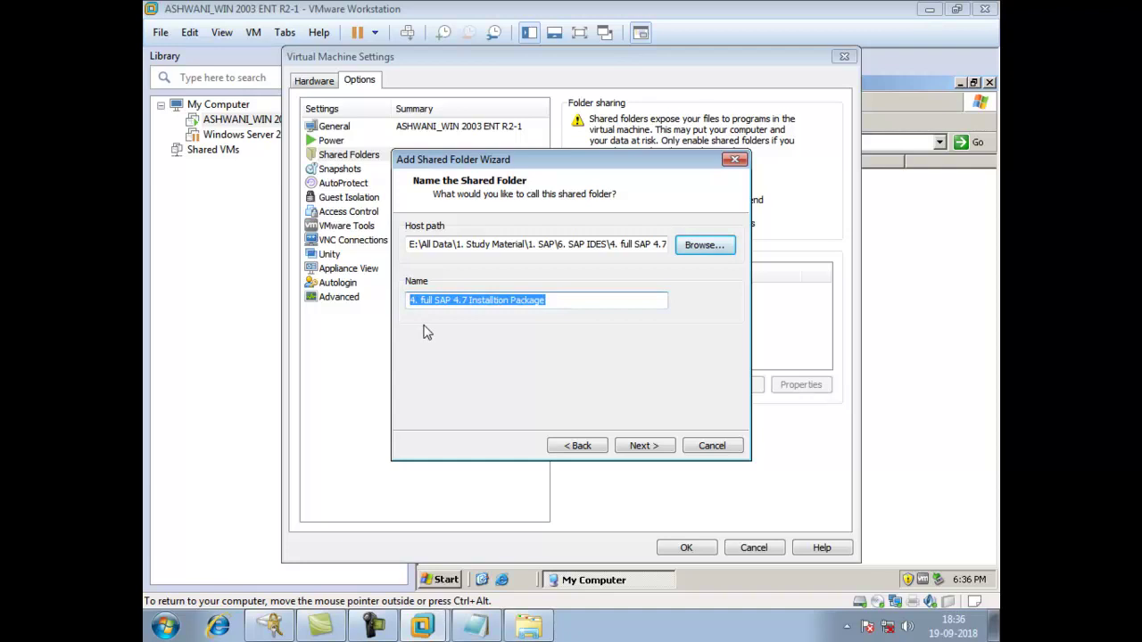
{"action": "type", "text": "sh"}
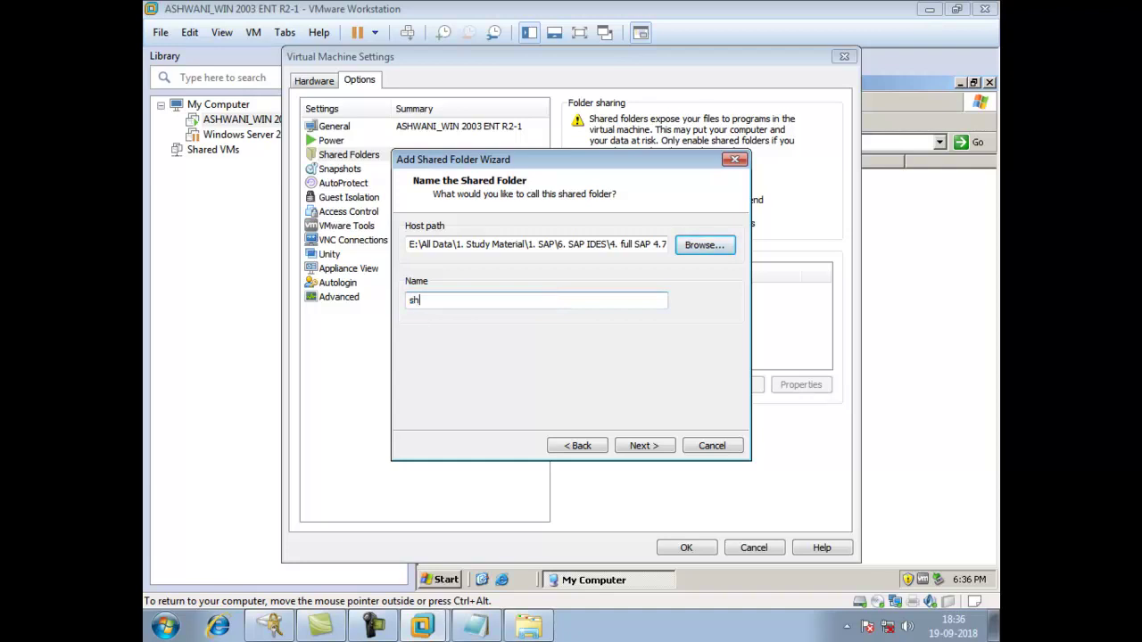
{"action": "type", "text": "ared_folder"}
{"action": "left_click", "coordinate": [645, 448]}
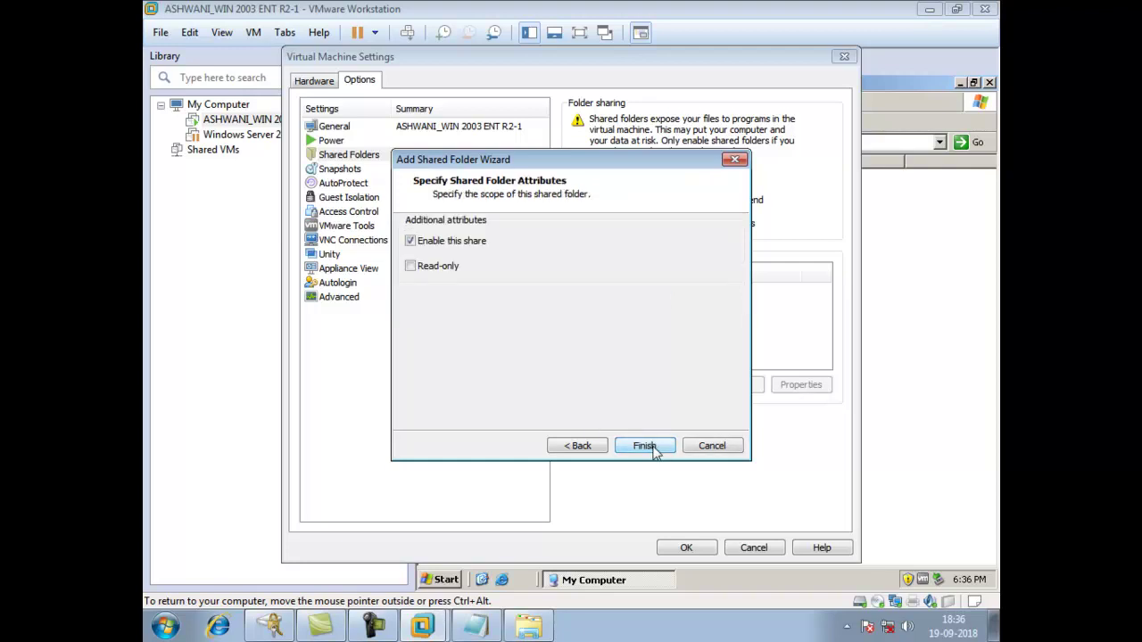
{"action": "left_click", "coordinate": [648, 446]}
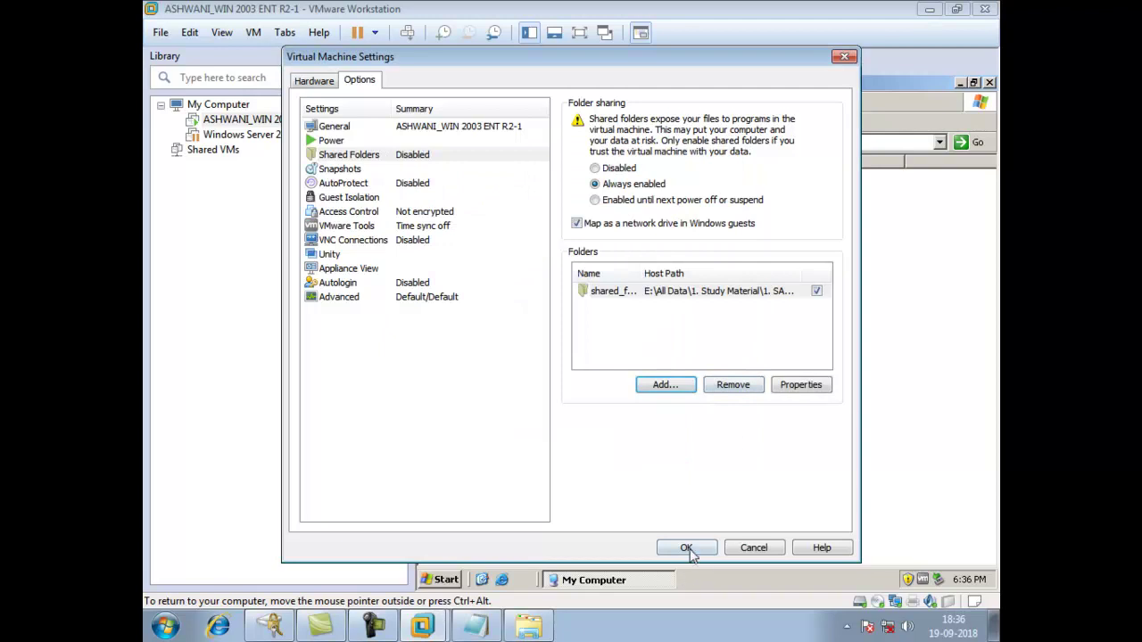
{"action": "left_click", "coordinate": [686, 548]}
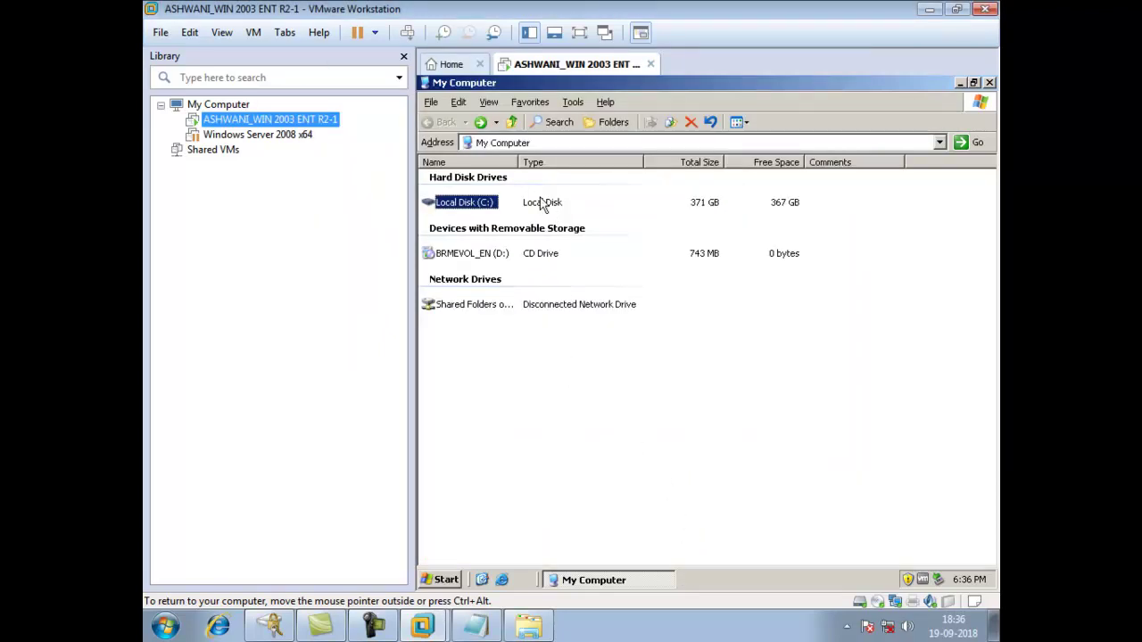
- Reopen My Computer in the virtual machine and open SAP Installation material ECC 6.0 inside shared_folder on the Z: network drive
{"action": "left_click", "coordinate": [989, 82]}
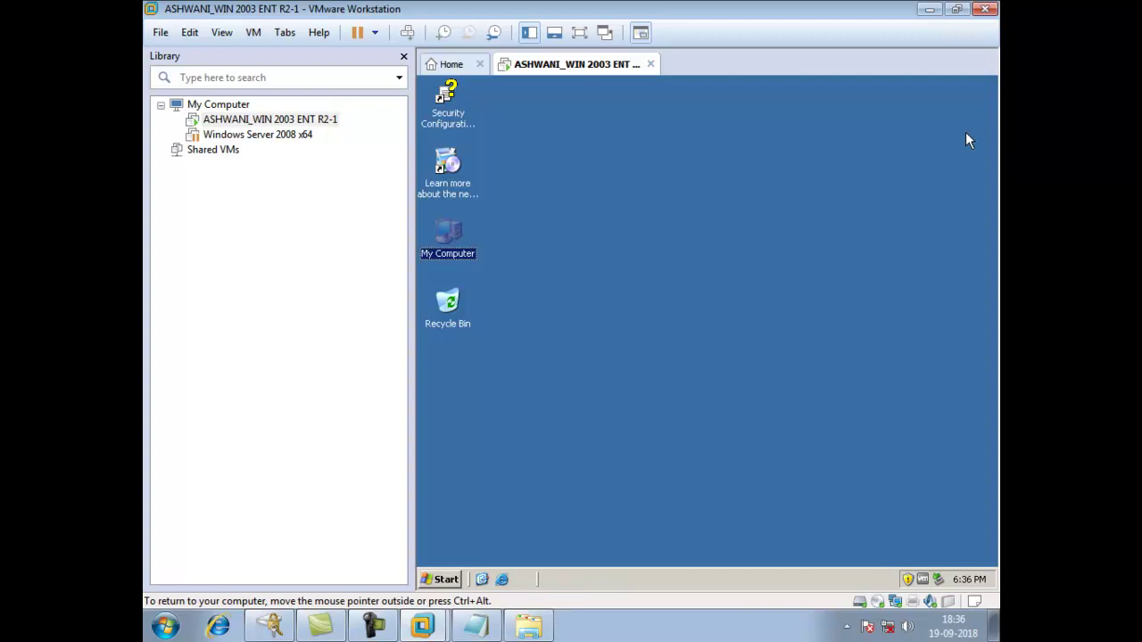
{"action": "double_click", "coordinate": [453, 237]}
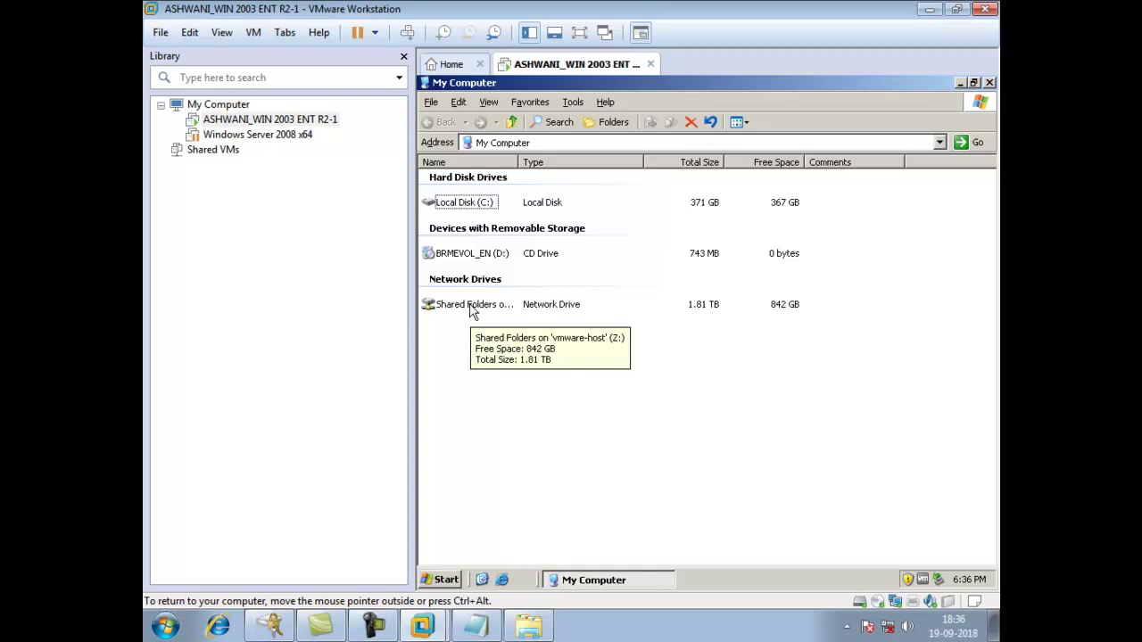
{"action": "double_click", "coordinate": [472, 309]}
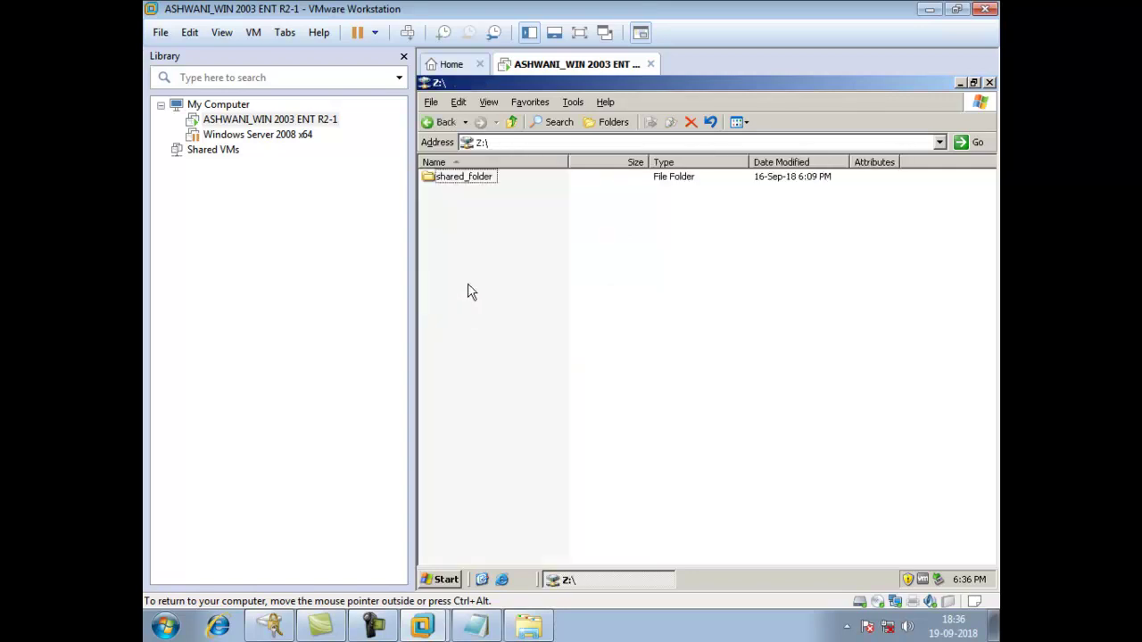
{"action": "double_click", "coordinate": [472, 183]}
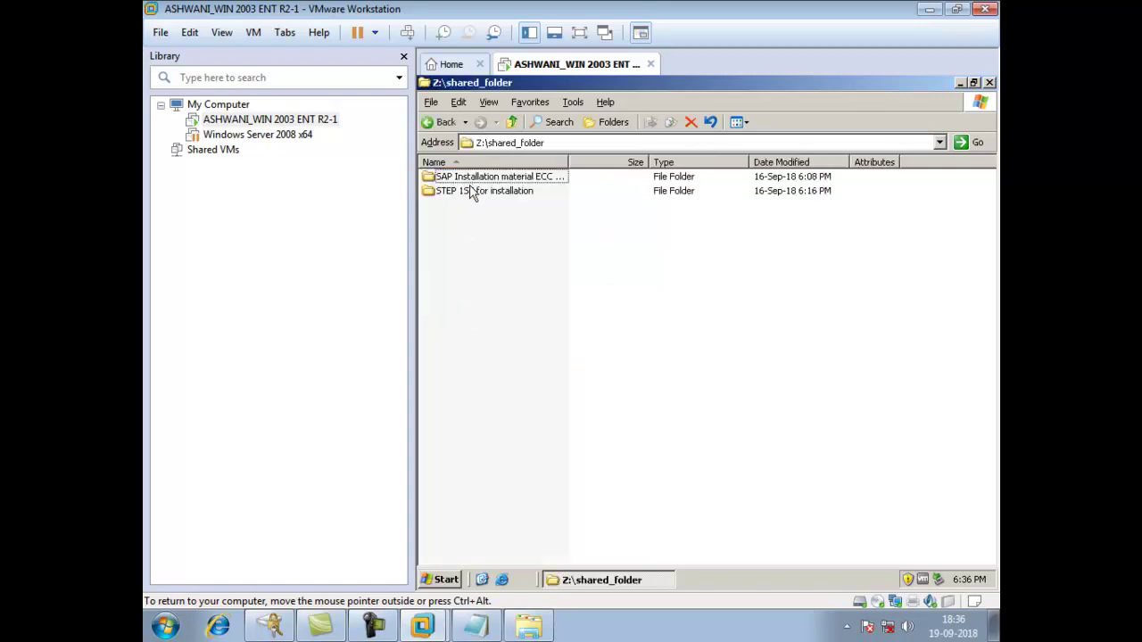
{"action": "double_click", "coordinate": [472, 177]}
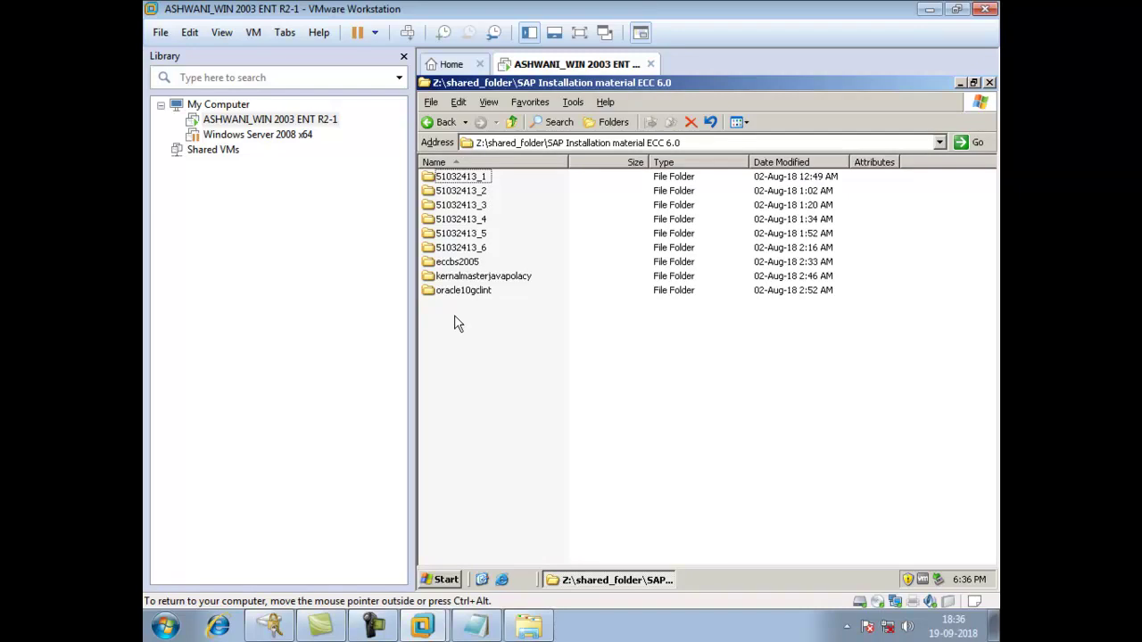
- Check the contents of the kernalmasterjavapolacy and 51032413_1 folders, return to shared_folder, and close the window
{"action": "double_click", "coordinate": [467, 277]}
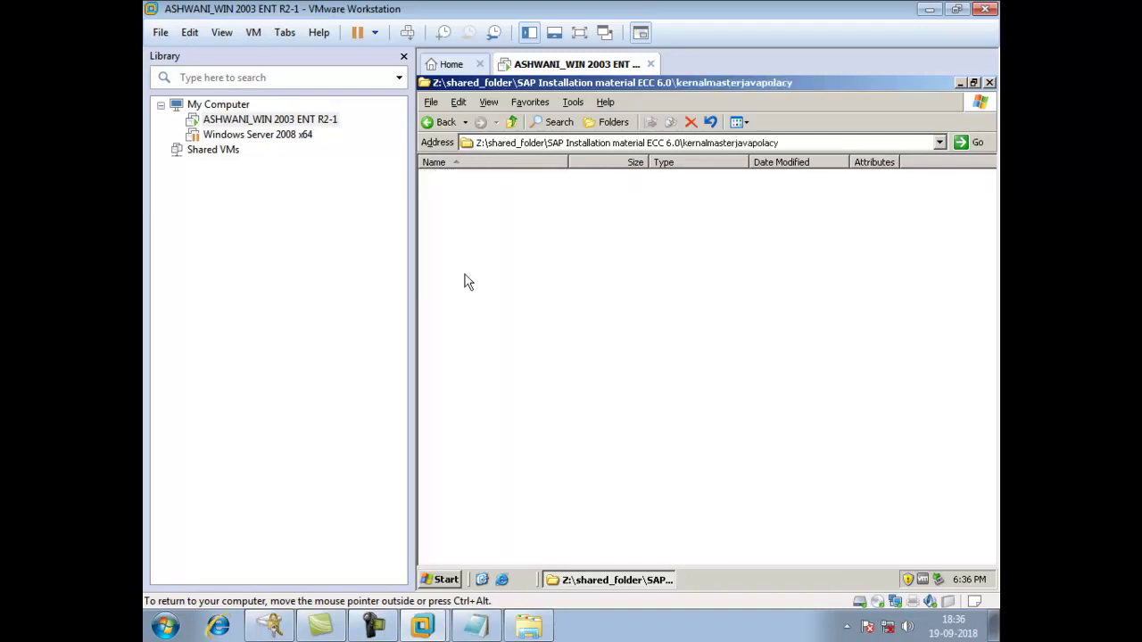
{"action": "left_click", "coordinate": [438, 122]}
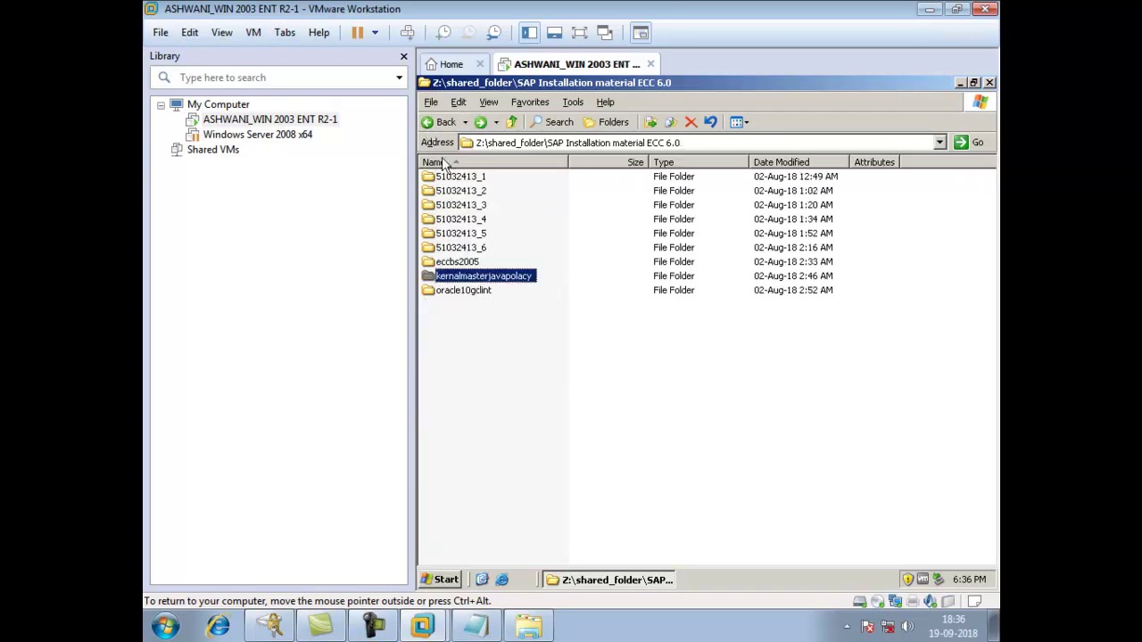
{"action": "double_click", "coordinate": [465, 178]}
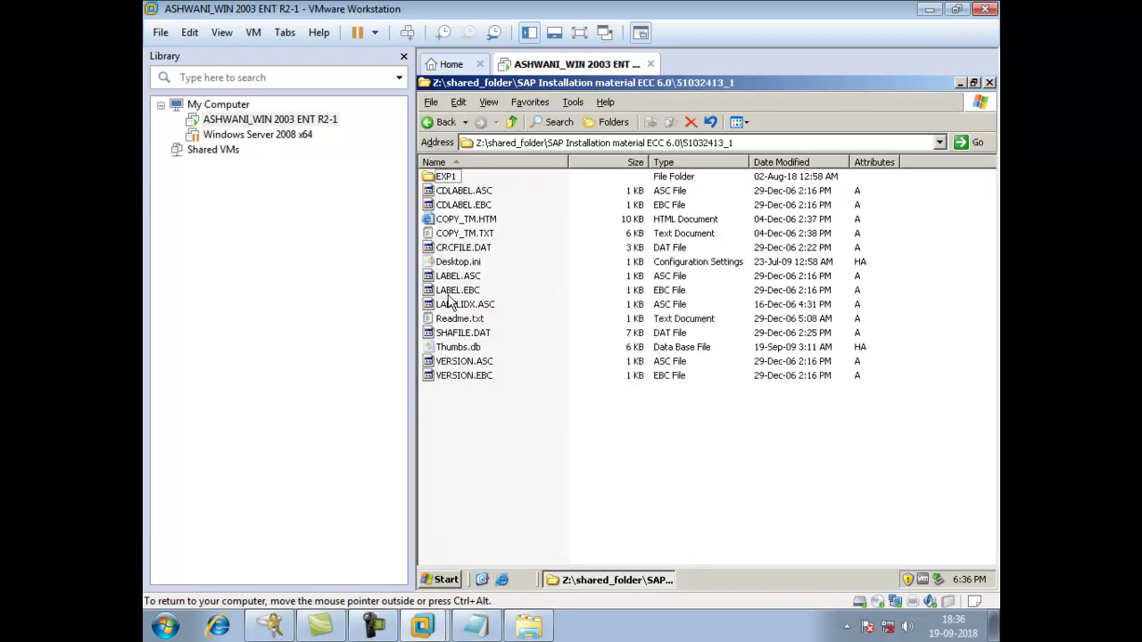
{"action": "left_click", "coordinate": [428, 124]}
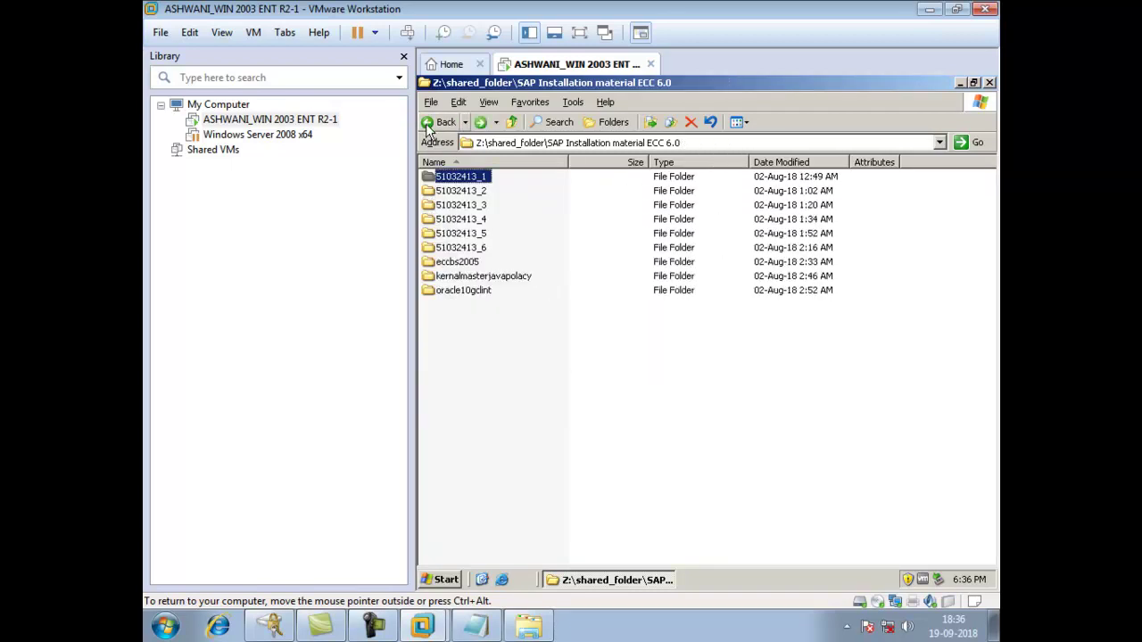
{"action": "left_click", "coordinate": [428, 125]}
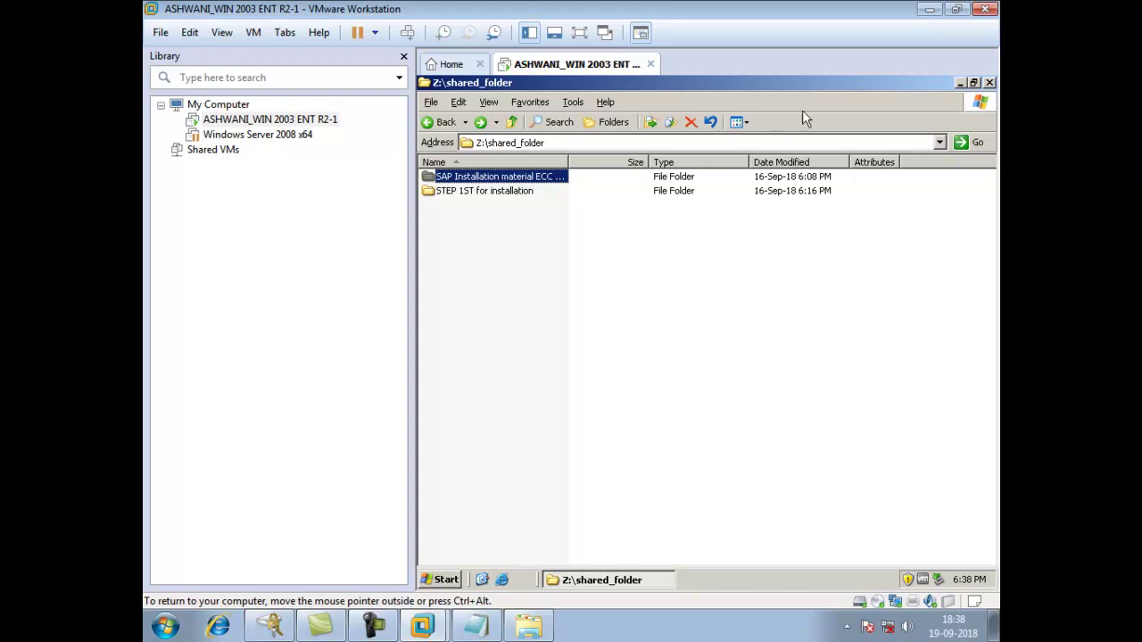
{"action": "left_click", "coordinate": [989, 83]}
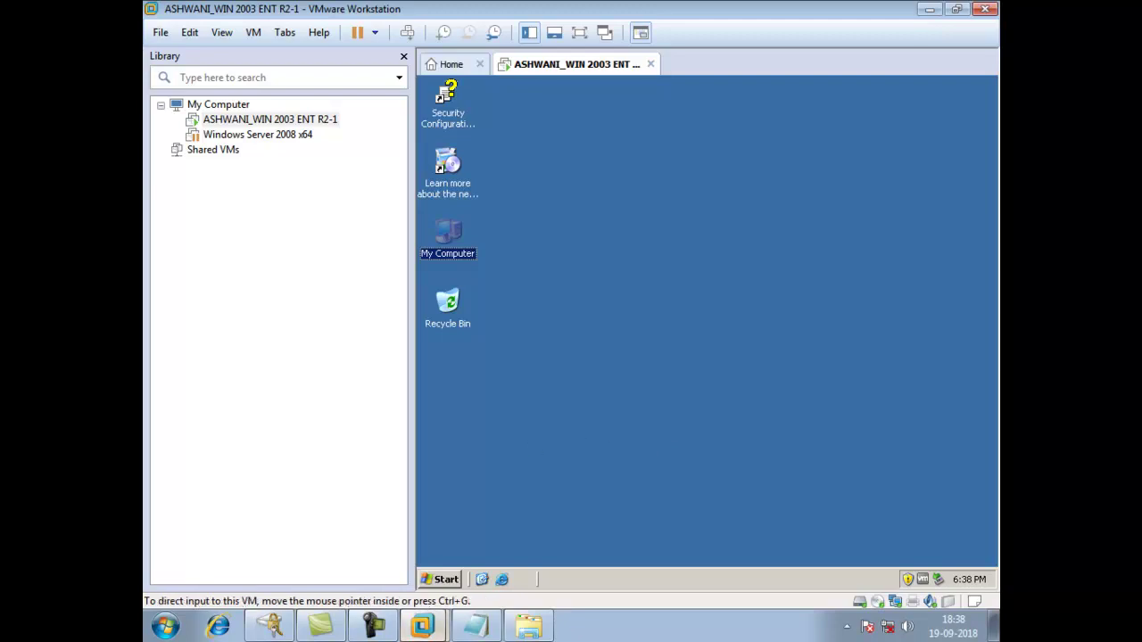
- Switch to the text file in Notepad and add a separator line of equals signs below the "clint - 10 -pc -20" line
{"action": "left_click", "coordinate": [476, 626]}
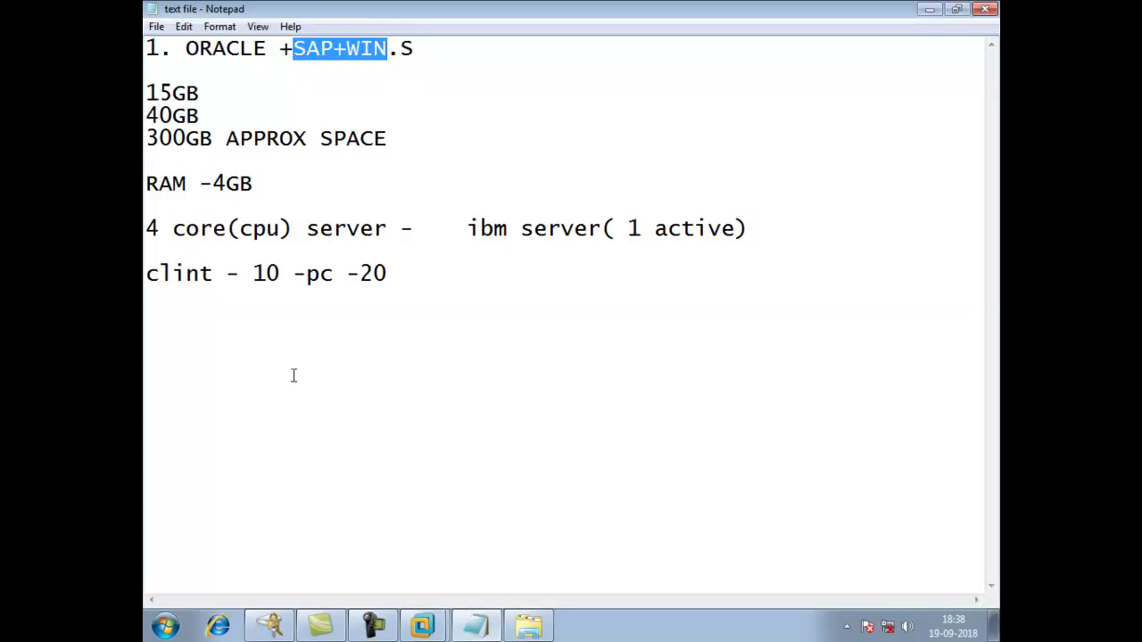
{"action": "left_click", "coordinate": [393, 273]}
{"action": "key", "text": "Return"}
{"action": "key", "text": "Return"}
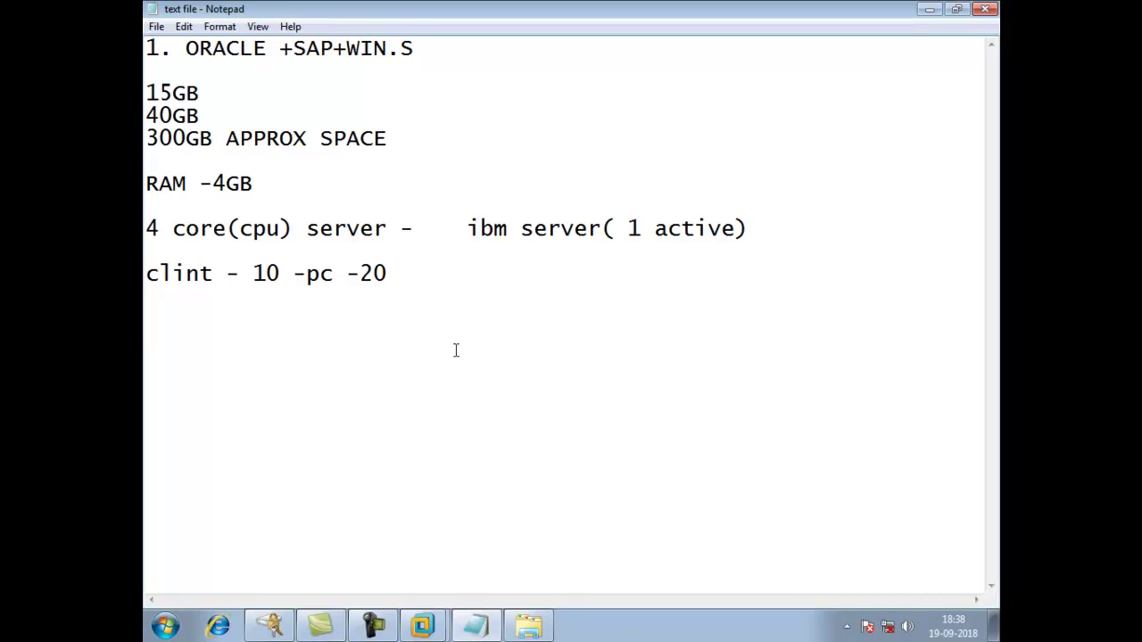
{"action": "left_click", "coordinate": [379, 629]}
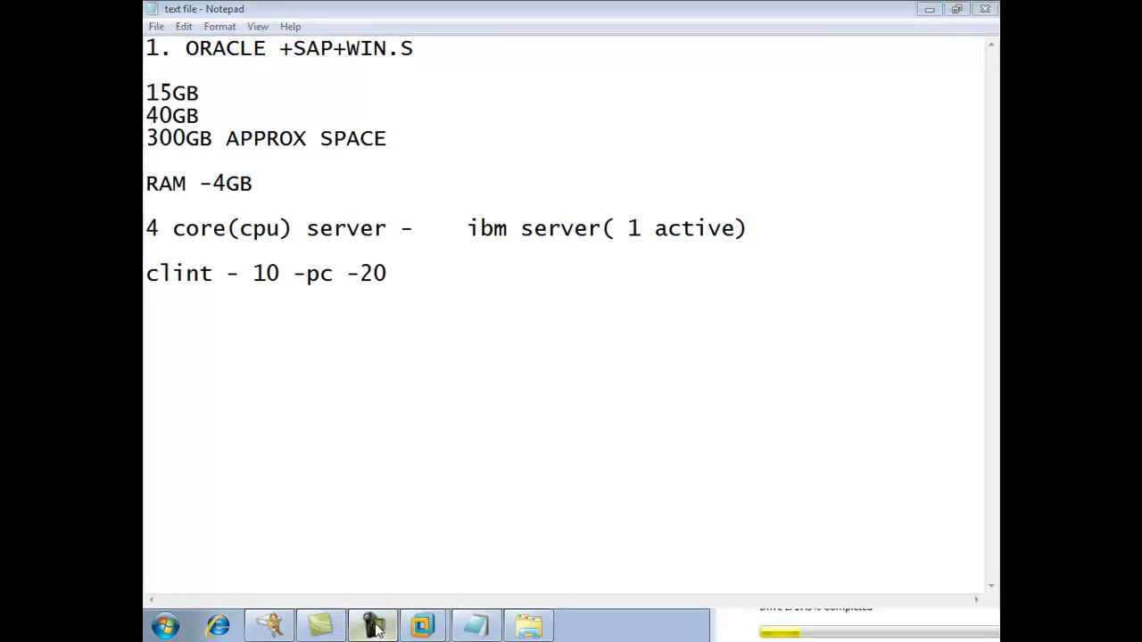
{"action": "left_click", "coordinate": [909, 551]}
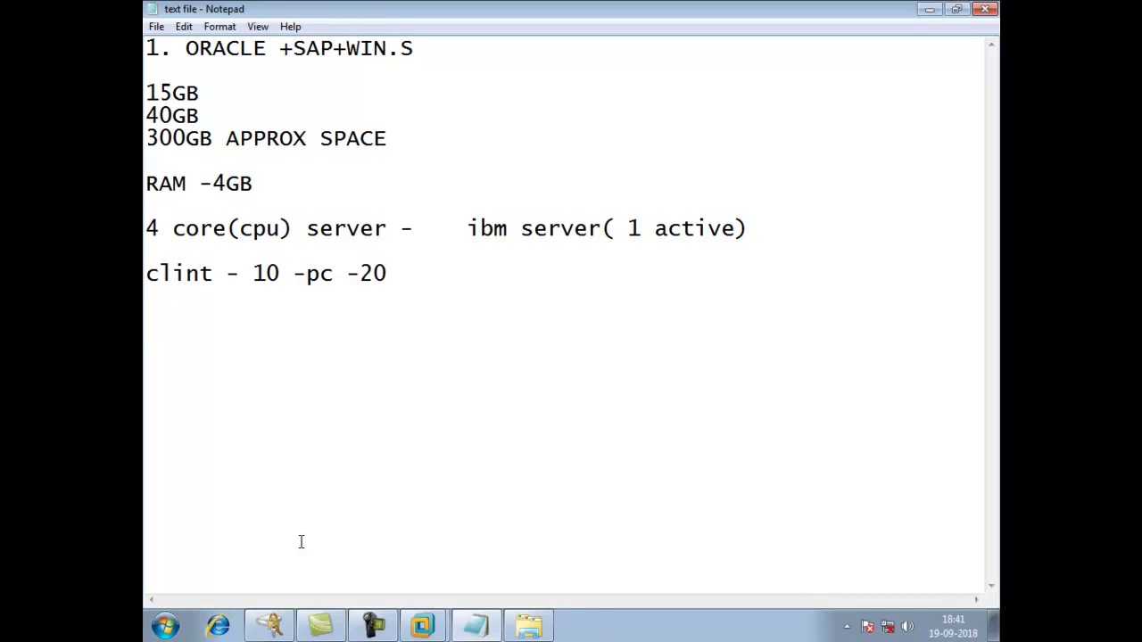
{"action": "type", "text": "================================="}
{"action": "key", "text": "Return"}
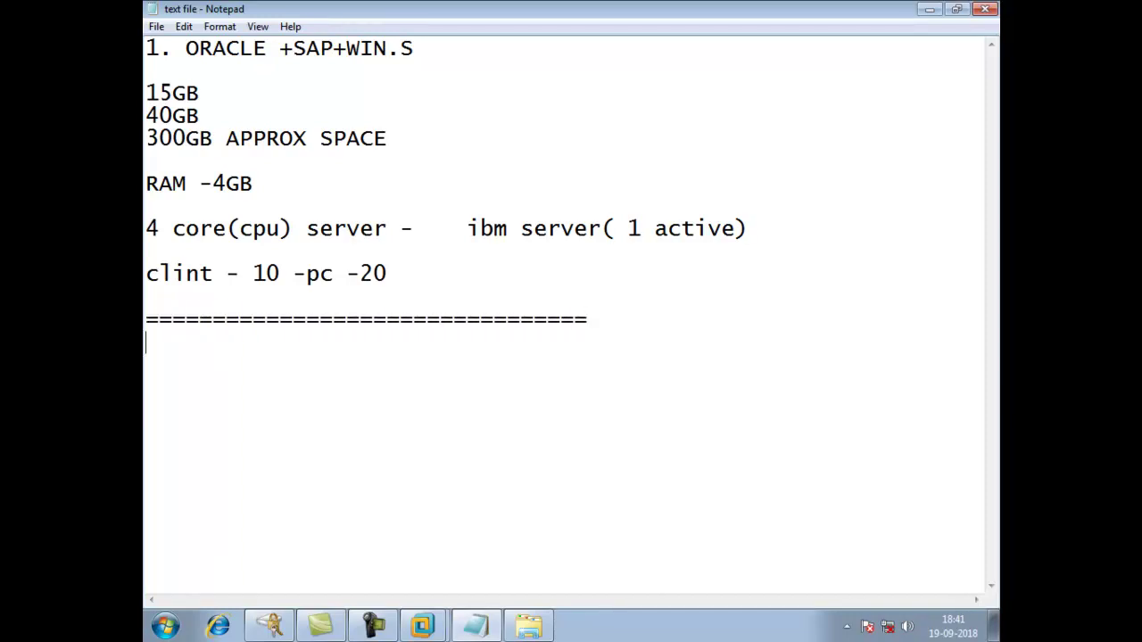
- Add the line "1. Install windows" below the separator of equals signs in the notes
{"action": "type", "text": "Install"}
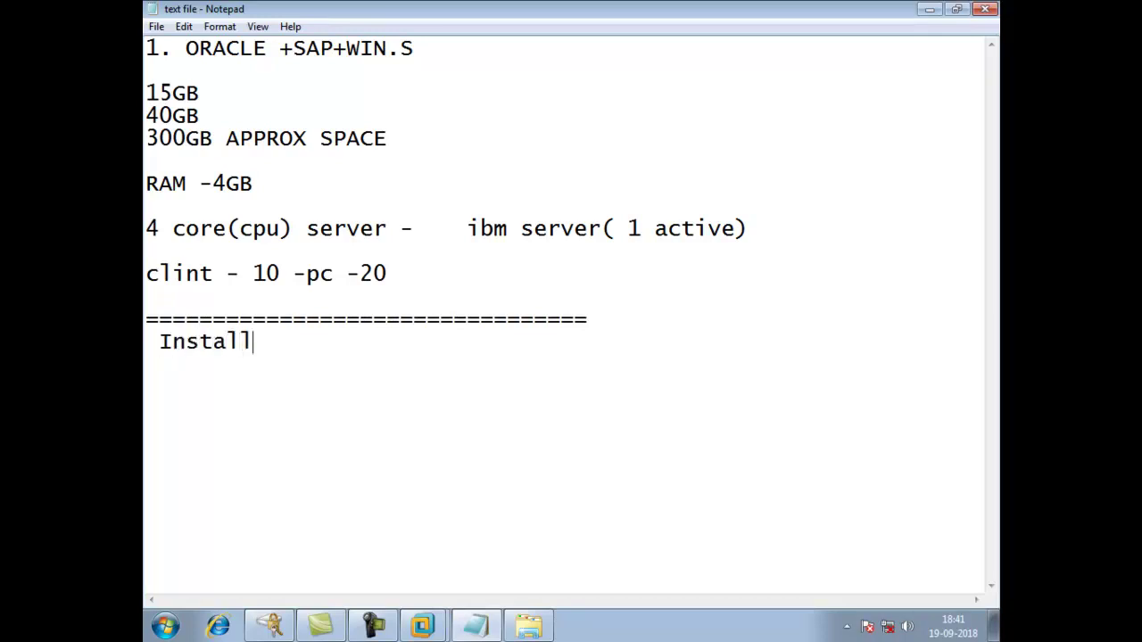
{"action": "left_click", "coordinate": [146, 342]}
{"action": "left_click", "coordinate": [254, 342]}
{"action": "left_click", "coordinate": [146, 342]}
{"action": "type", "text": "1."}
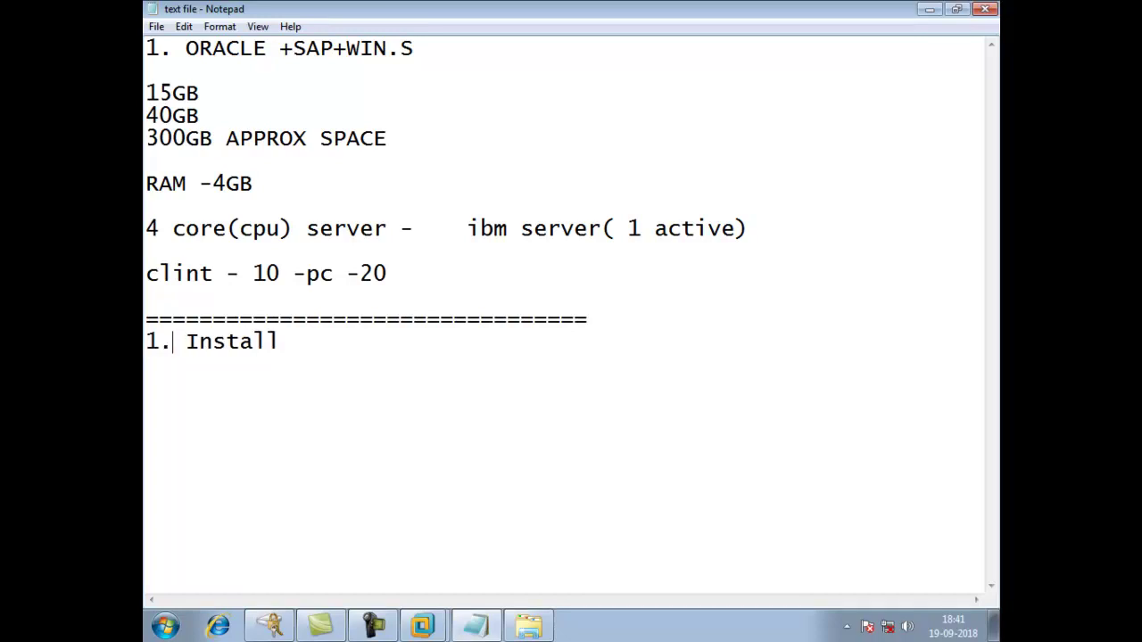
{"action": "left_click", "coordinate": [280, 341]}
{"action": "type", "text": "window"}
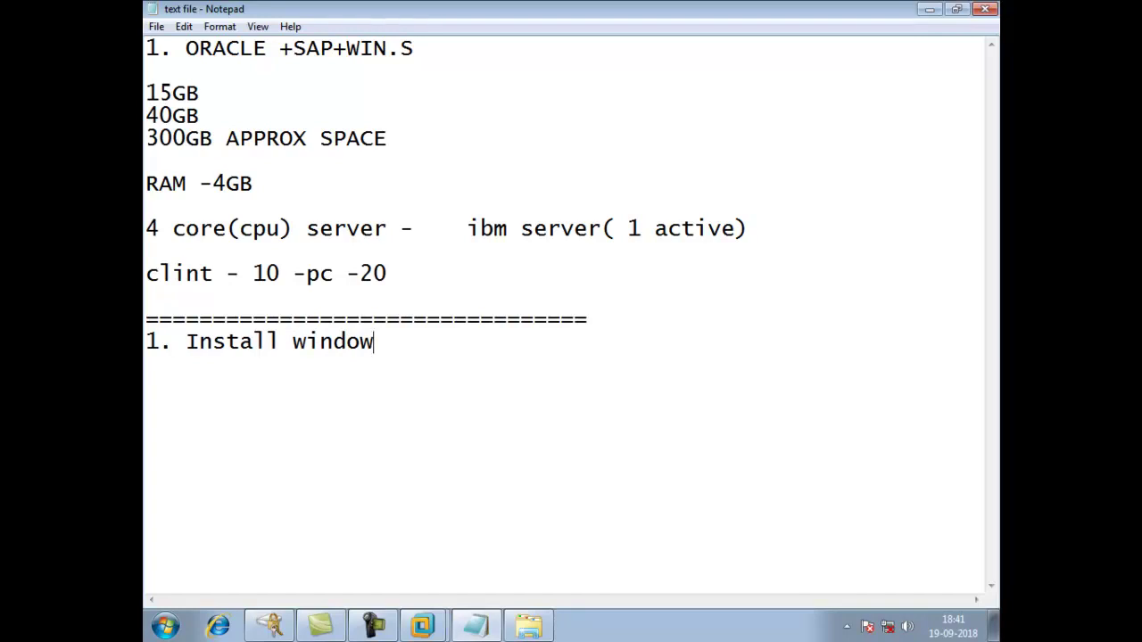
{"action": "type", "text": "s"}
{"action": "key", "text": "Return"}
- Add the line "2.make partions" with an indented sub-item "a. Oracle 10GB" beneath it
{"action": "type", "text": "2.make part"}
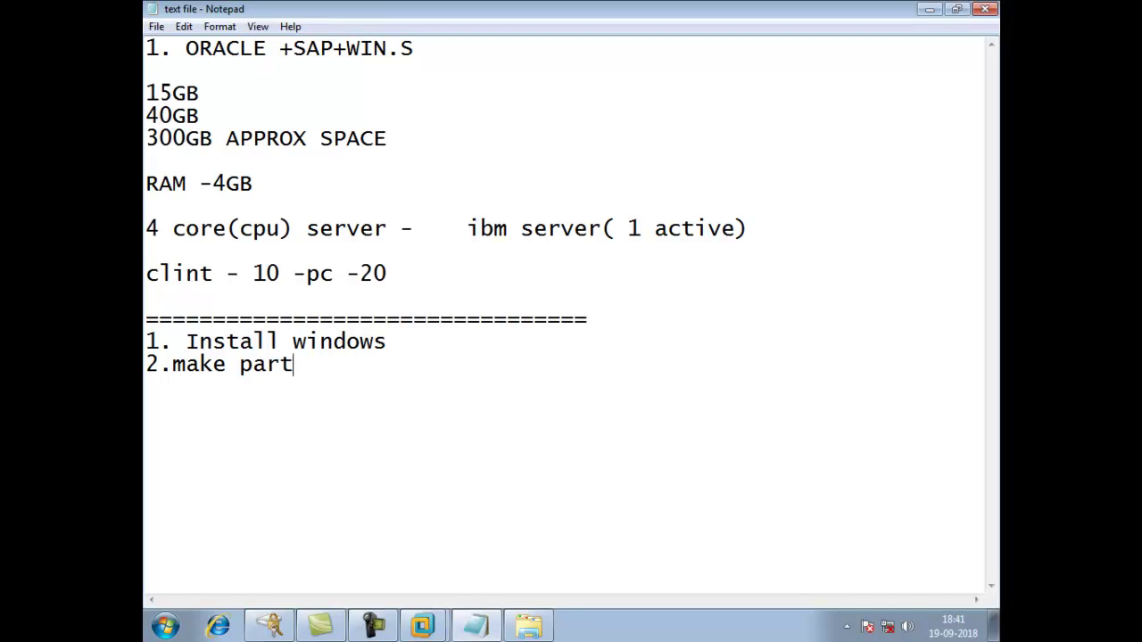
{"action": "type", "text": "ions"}
{"action": "key", "text": "Return"}
{"action": "type", "text": "3."}
{"action": "key", "text": "BackSpace"}
{"action": "key", "text": "BackSpace"}
{"action": "key", "text": "BackSpace"}
{"action": "key", "text": "Tab"}
{"action": "type", "text": "a. Oracle"}
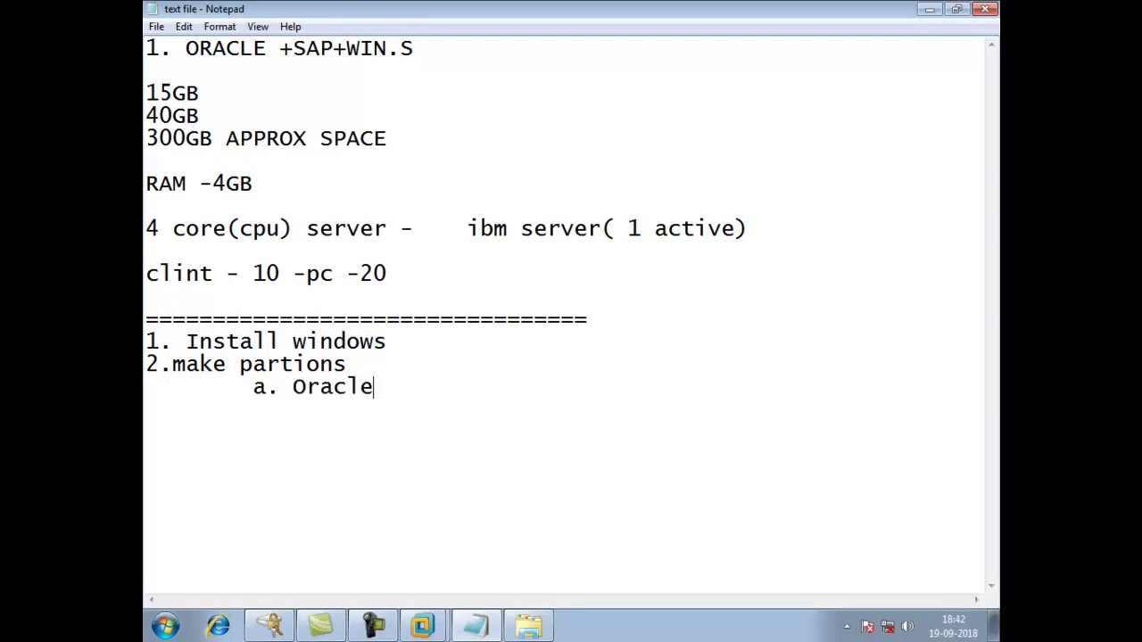
{"action": "type", "text": " 10g"}
{"action": "key", "text": "BackSpace"}
{"action": "type", "text": "GB"}
- Add the indented sub-item "B. SWAP 3 TIME OF YOUR PHYSICAL MEMORY (IN MY CASE IT IS 4 GB)" under the Oracle line
{"action": "key", "text": "Return"}
{"action": "key", "text": "Tab"}
{"action": "key", "text": "Tab"}
{"action": "key", "text": "BackSpace"}
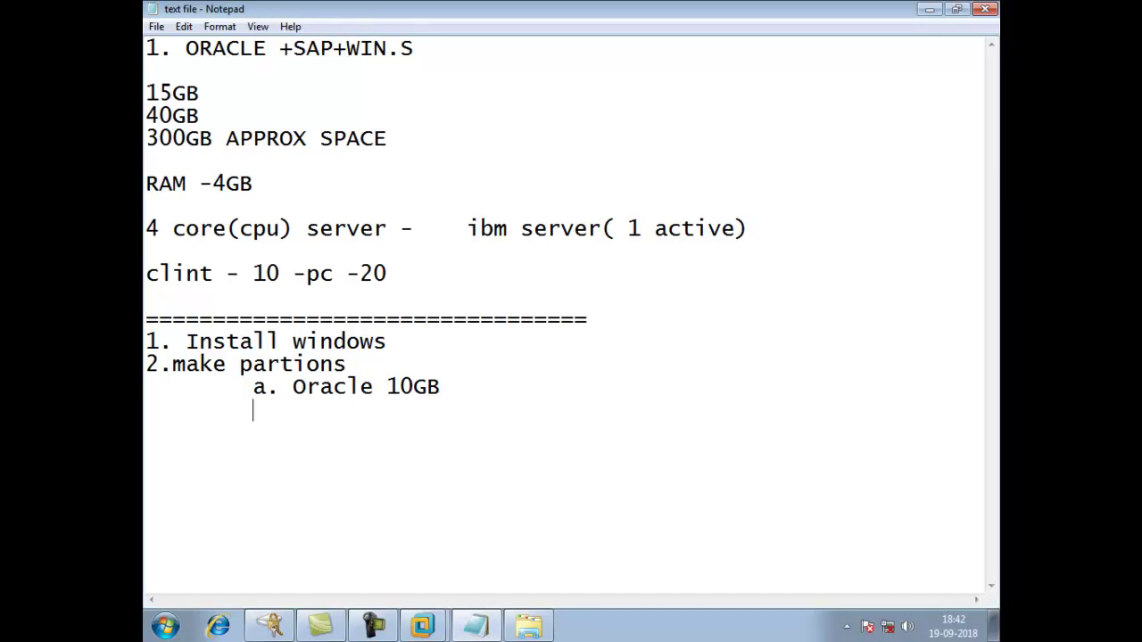
{"action": "type", "text": "B. SWAP"}
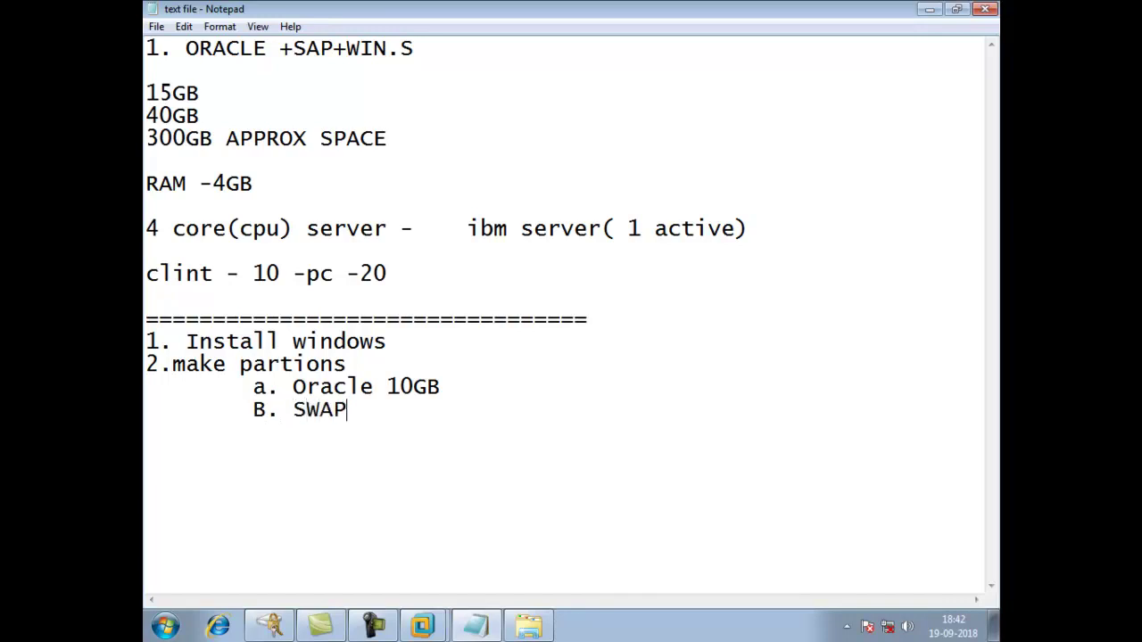
{"action": "type", "text": " 3 TIME "}
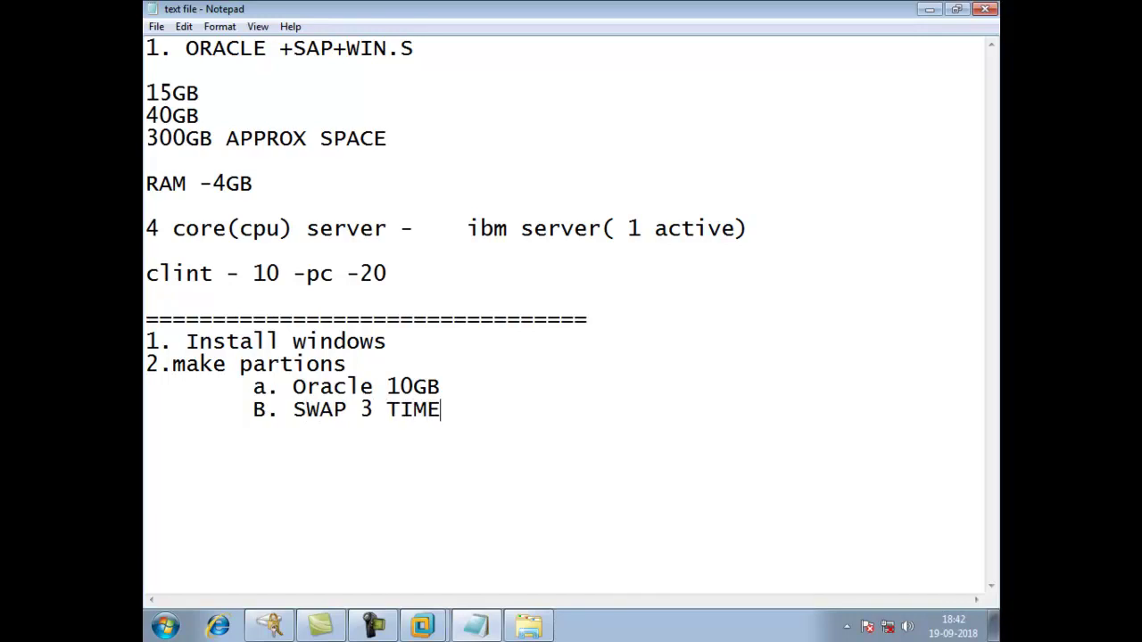
{"action": "type", "text": "OF YOUR PH"}
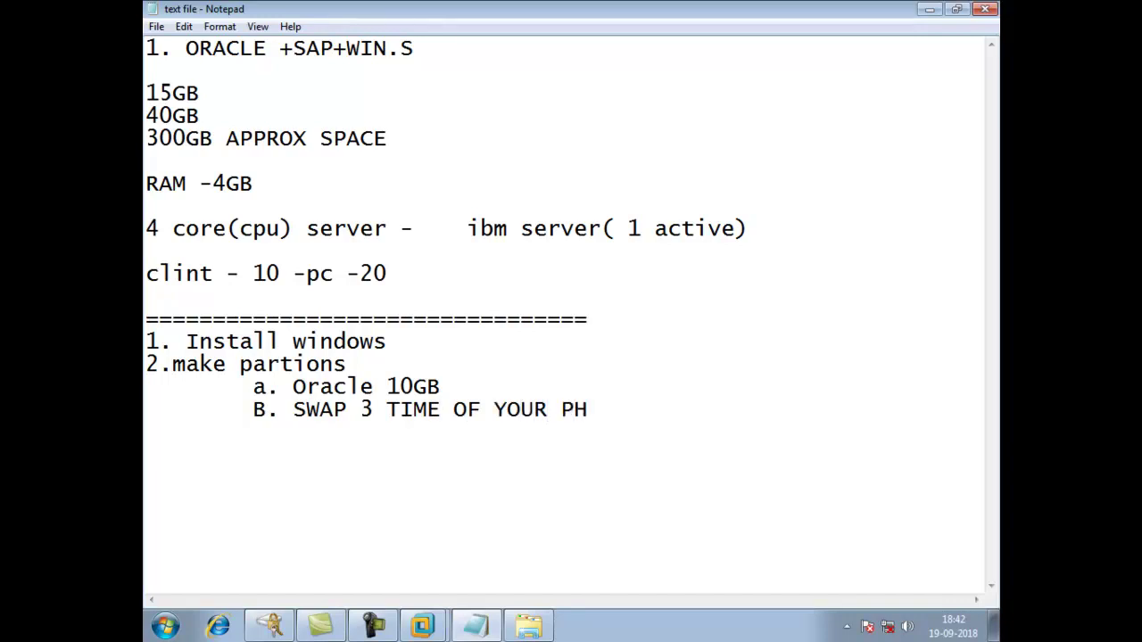
{"action": "type", "text": "YSICL"}
{"action": "key", "text": "BackSpace"}
{"action": "type", "text": "AL MEMORY"}
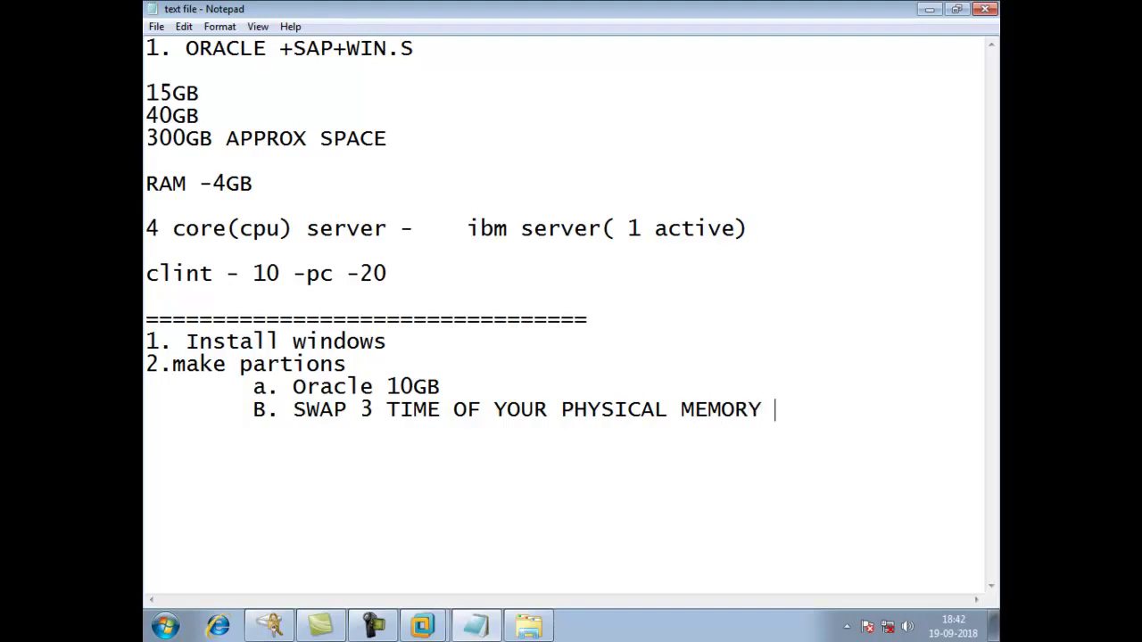
{"action": "type", "text": " (IN MY"}
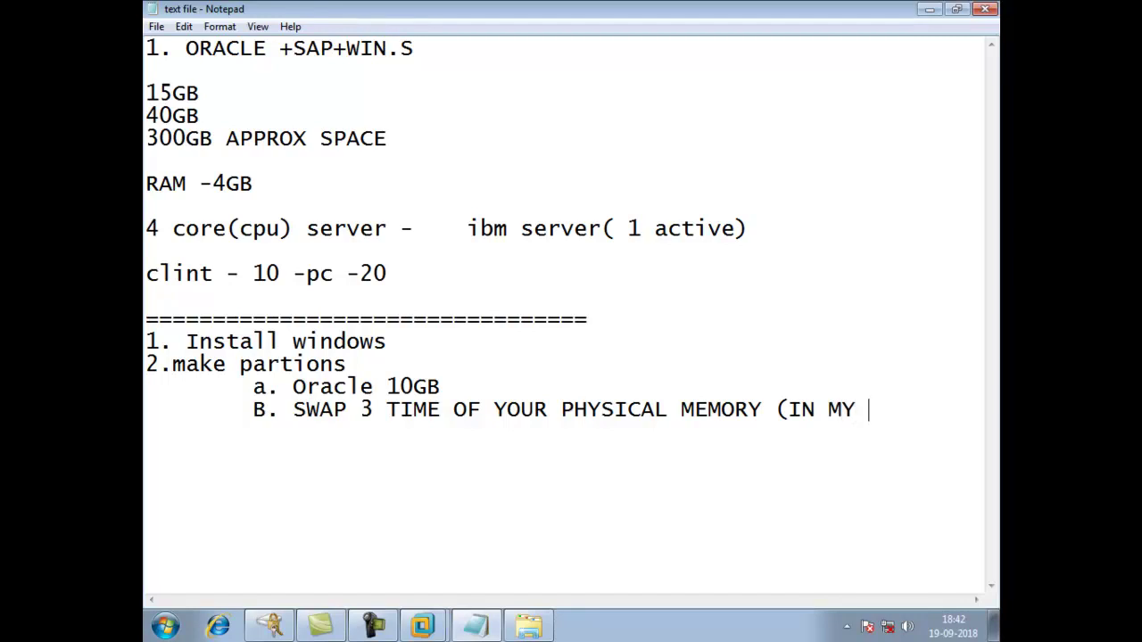
{"action": "type", "text": " CASE IT"}
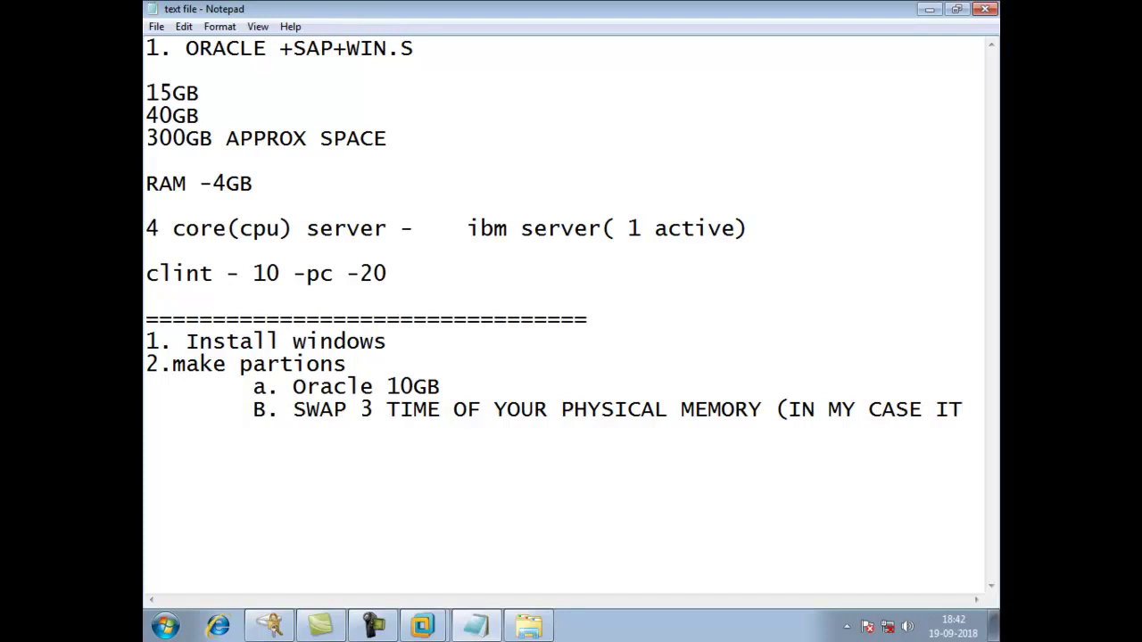
{"action": "type", "text": " IS"}
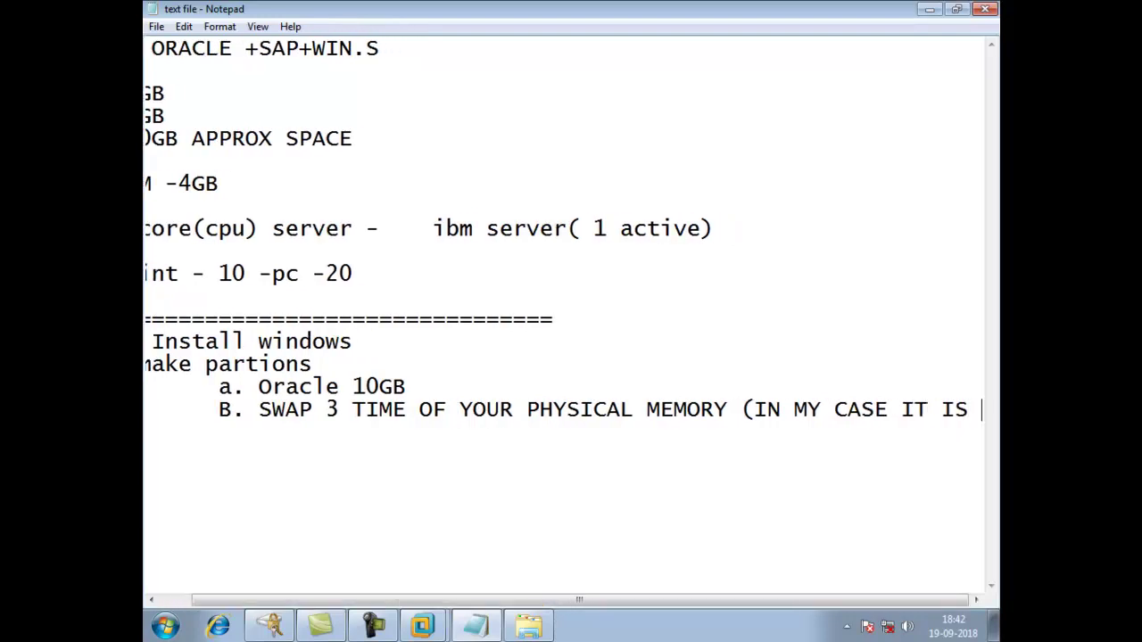
{"action": "type", "text": " 4 G"}
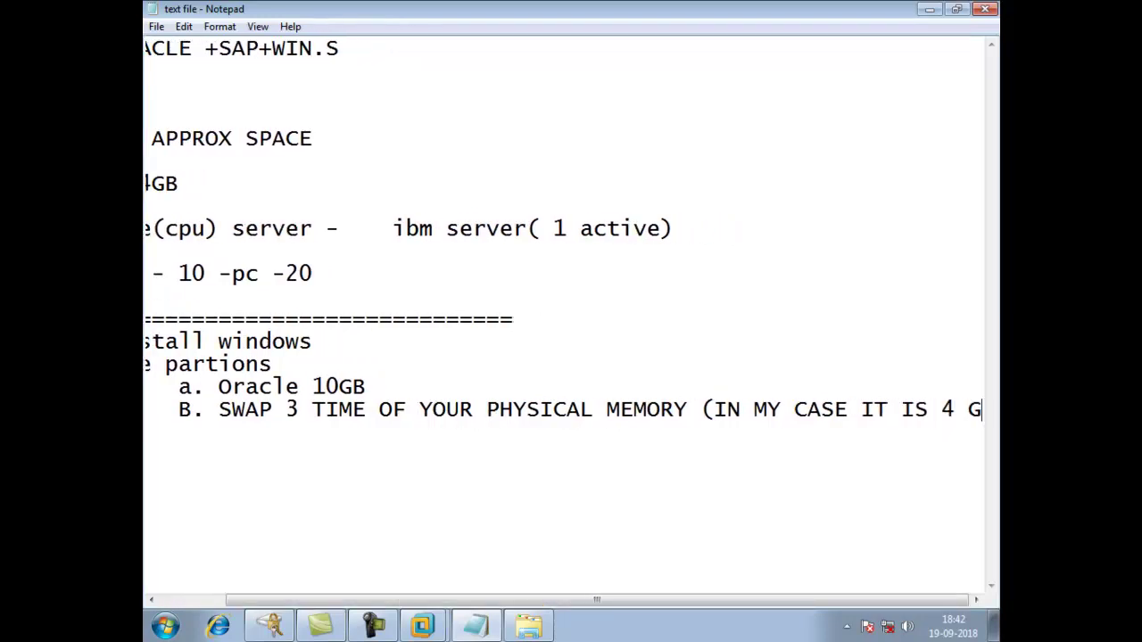
{"action": "type", "text": "B)"}
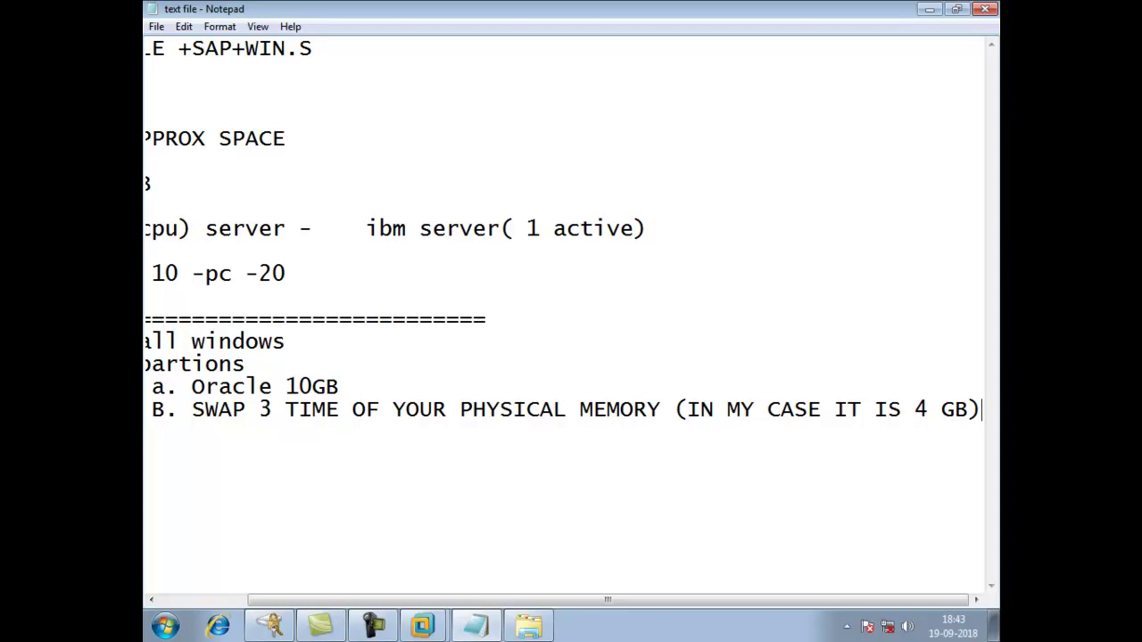
- Add the indented sub-item "C. SAP DATA." below the SWAP line
{"action": "key", "text": "Return"}
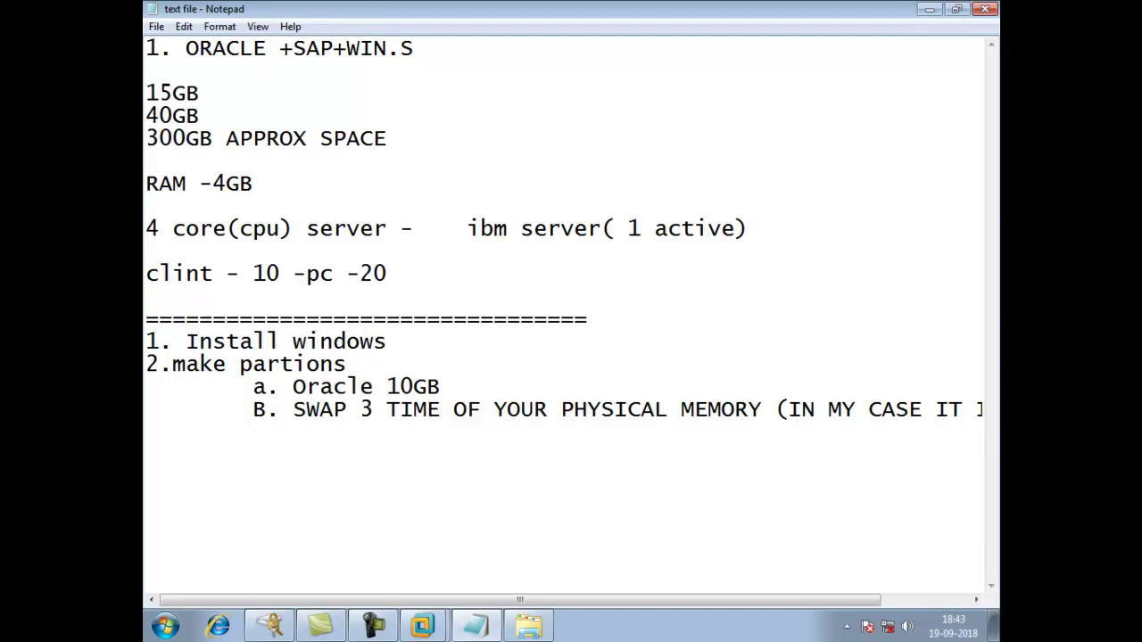
{"action": "type", "text": "C. SAP DATA"}
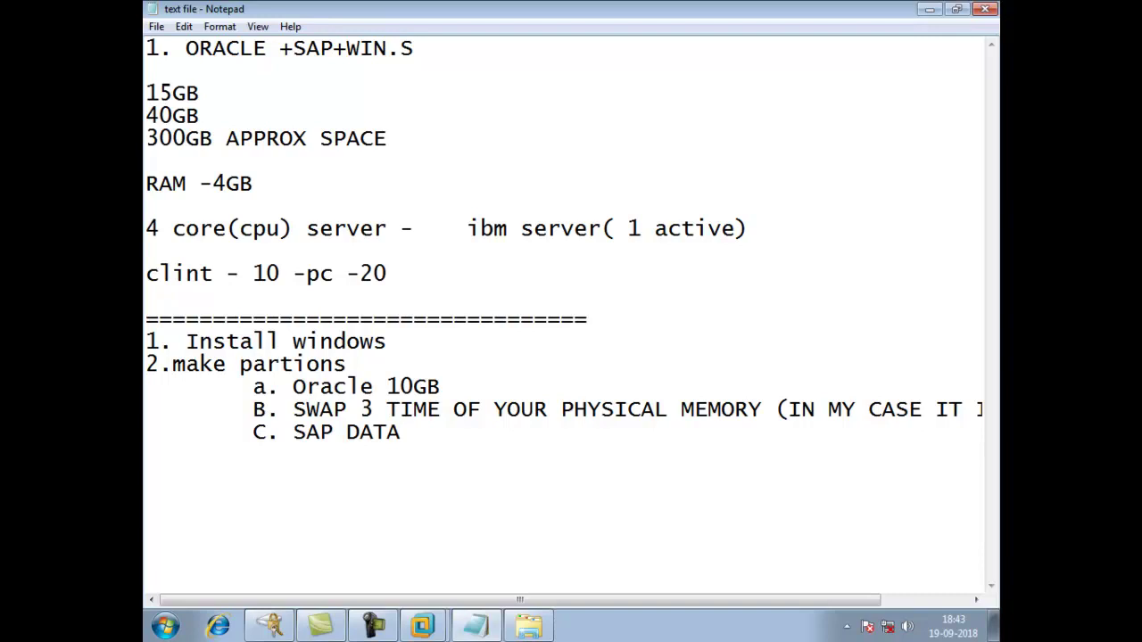
{"action": "type", "text": "."}
{"action": "key", "text": "Return"}
- Begin a third list item with "3. A" and insert a blank line above items 2 and 3
{"action": "type", "text": "3. lo"}
{"action": "key", "text": "BackSpace"}
{"action": "key", "text": "BackSpace"}
{"action": "key", "text": "BackSpace"}
{"action": "key", "text": "BackSpace"}
{"action": "type", "text": "A"}
{"action": "key", "text": "BackSpace"}
{"action": "type", "text": ". A"}
{"action": "left_click", "coordinate": [146, 455]}
{"action": "key", "text": "Return"}
{"action": "key", "text": "Up"}
{"action": "key", "text": "Up"}
{"action": "key", "text": "Up"}
{"action": "key", "text": "Up"}
{"action": "key", "text": "Up"}
{"action": "key", "text": "Return"}
{"action": "key", "text": "Down"}
{"action": "key", "text": "Down"}
{"action": "key", "text": "Down"}
{"action": "key", "text": "Down"}
{"action": "key", "text": "Down"}
{"action": "key", "text": "End"}
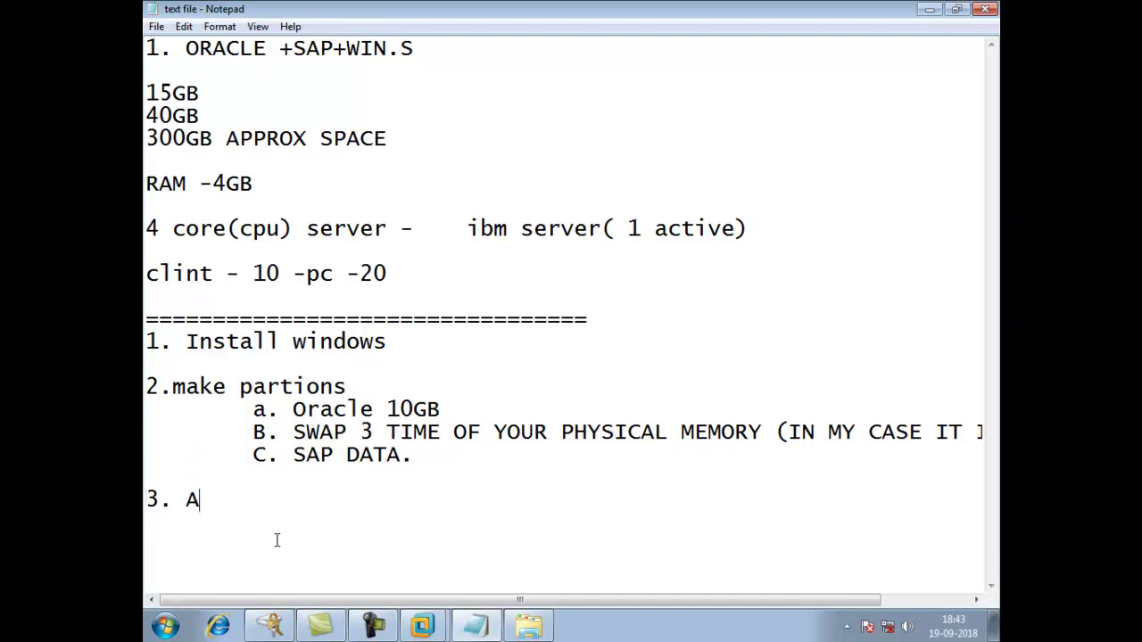
- Complete the third item as "3. Add loopback network adapter." and append several blank lines after it
{"action": "type", "text": "dd loop"}
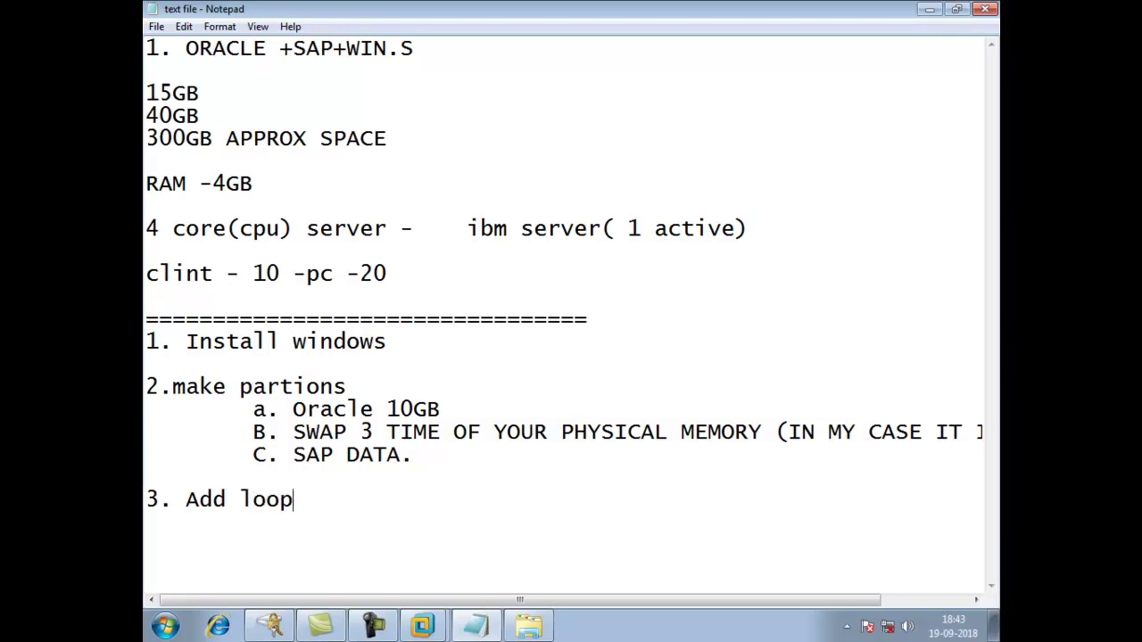
{"action": "type", "text": "back network adapter"}
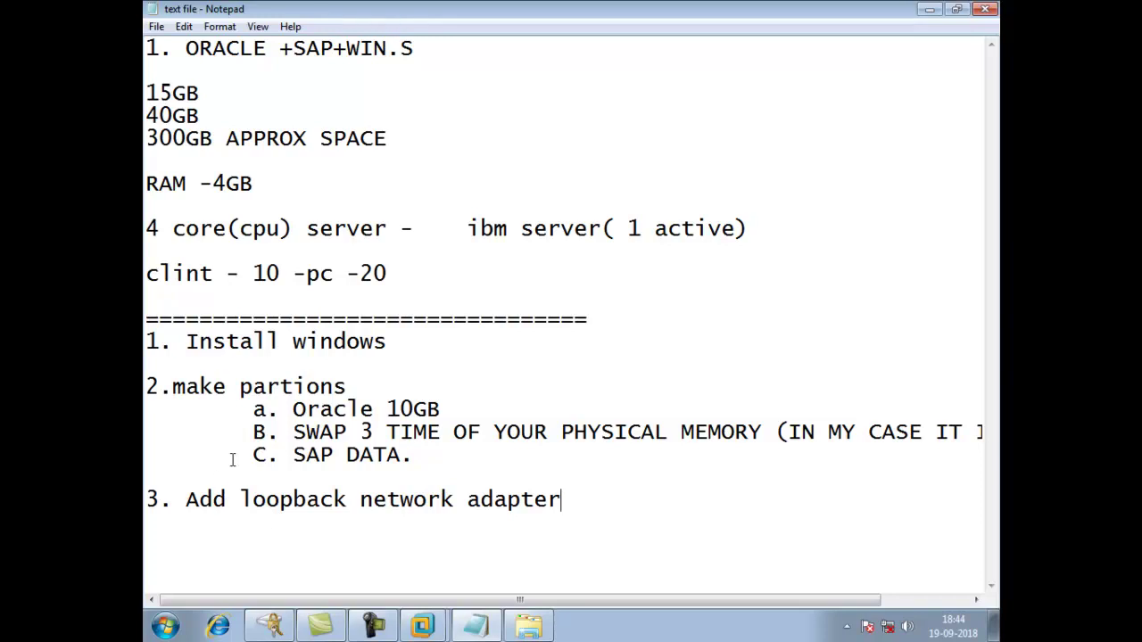
{"action": "scroll", "coordinate": [317, 357], "scroll_direction": "right", "scroll_amount": 1}
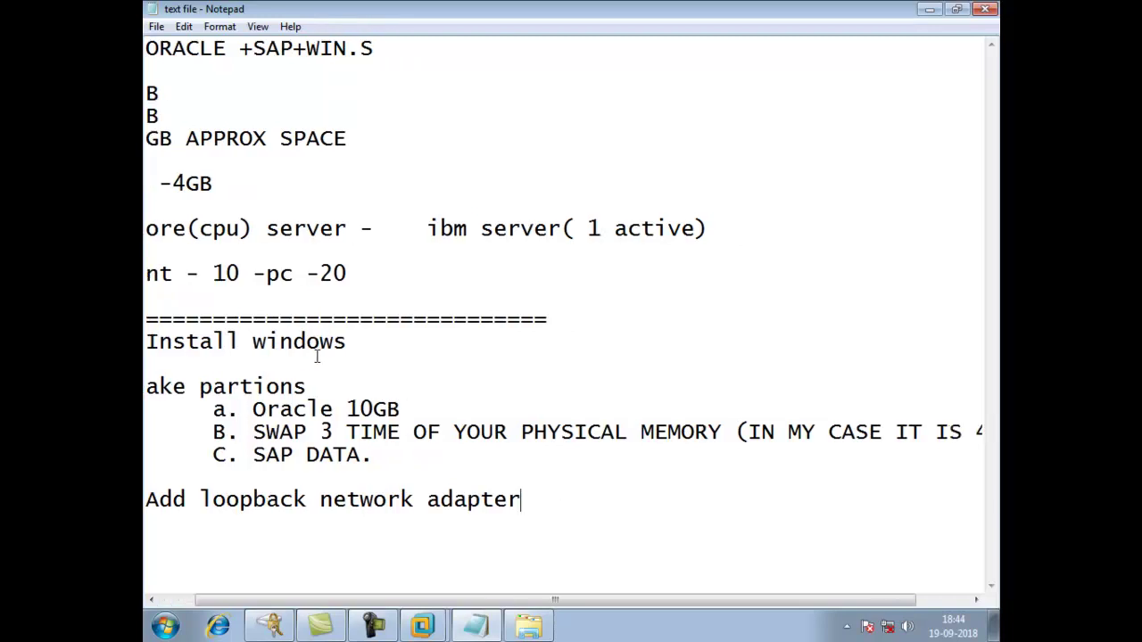
{"action": "scroll", "coordinate": [316, 357], "scroll_direction": "left", "scroll_amount": 1}
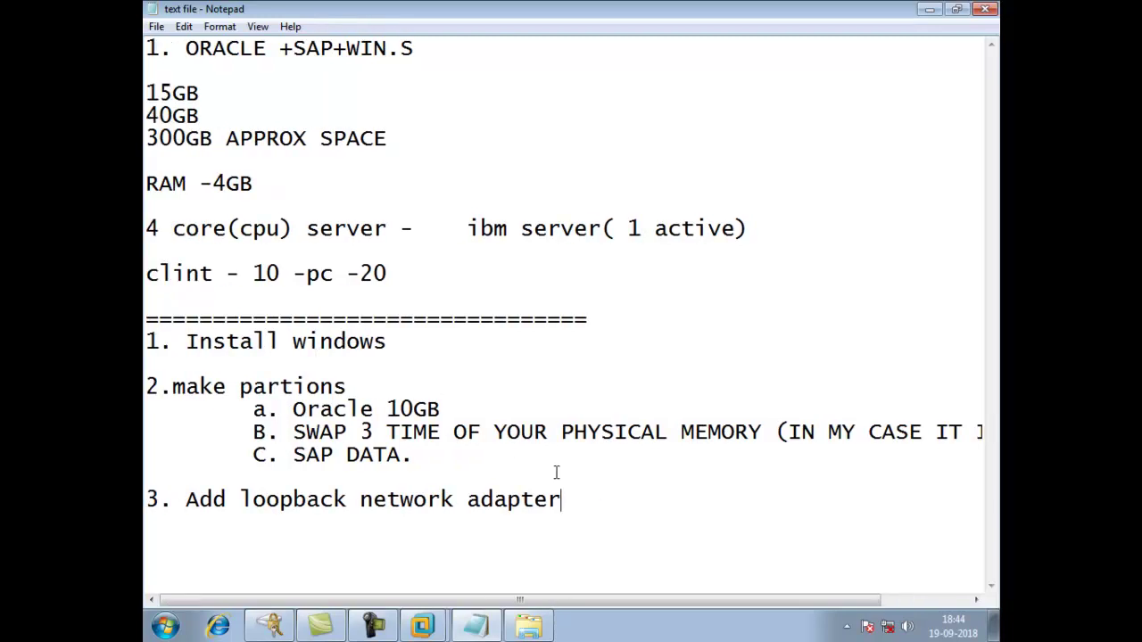
{"action": "type", "text": "."}
{"action": "key", "text": "Return"}
{"action": "key", "text": "Return"}
{"action": "key", "text": "Return"}
{"action": "key", "text": "Return"}
{"action": "key", "text": "Return"}
{"action": "key", "text": "Return"}
{"action": "key", "text": "Return"}
{"action": "key", "text": "Return"}
{"action": "key", "text": "Return"}
{"action": "key", "text": "Return"}
{"action": "key", "text": "Return"}
{"action": "key", "text": "Return"}
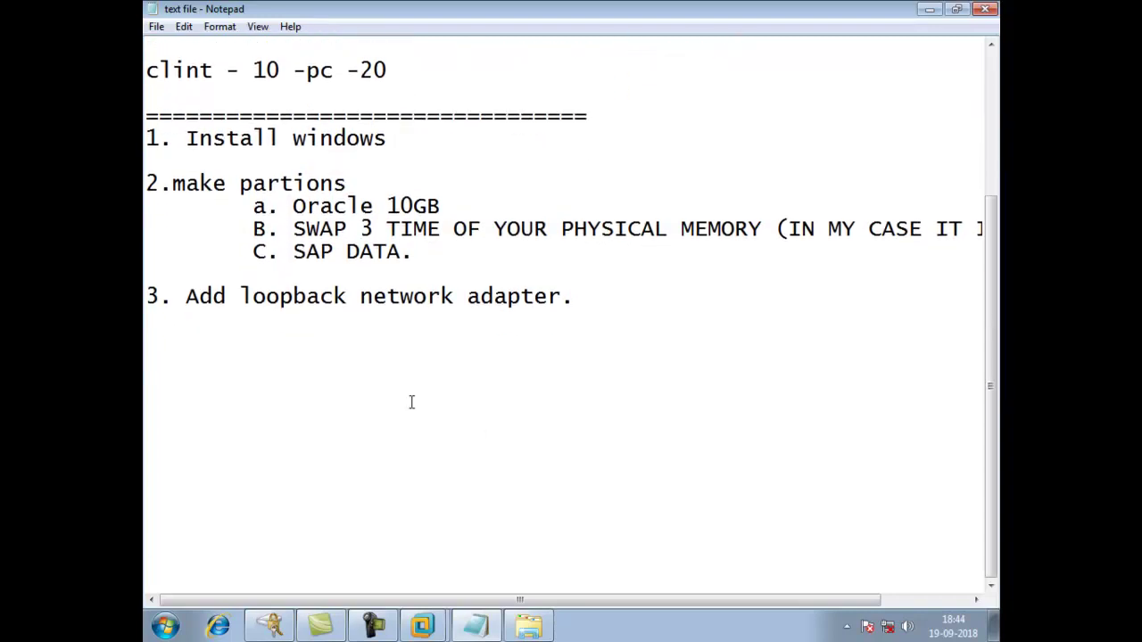
- Review the noted steps one by one, from installing Windows through the partitions to the loopback network adapter
{"action": "left_click_drag", "start_coordinate": [186, 138], "coordinate": [439, 252]}
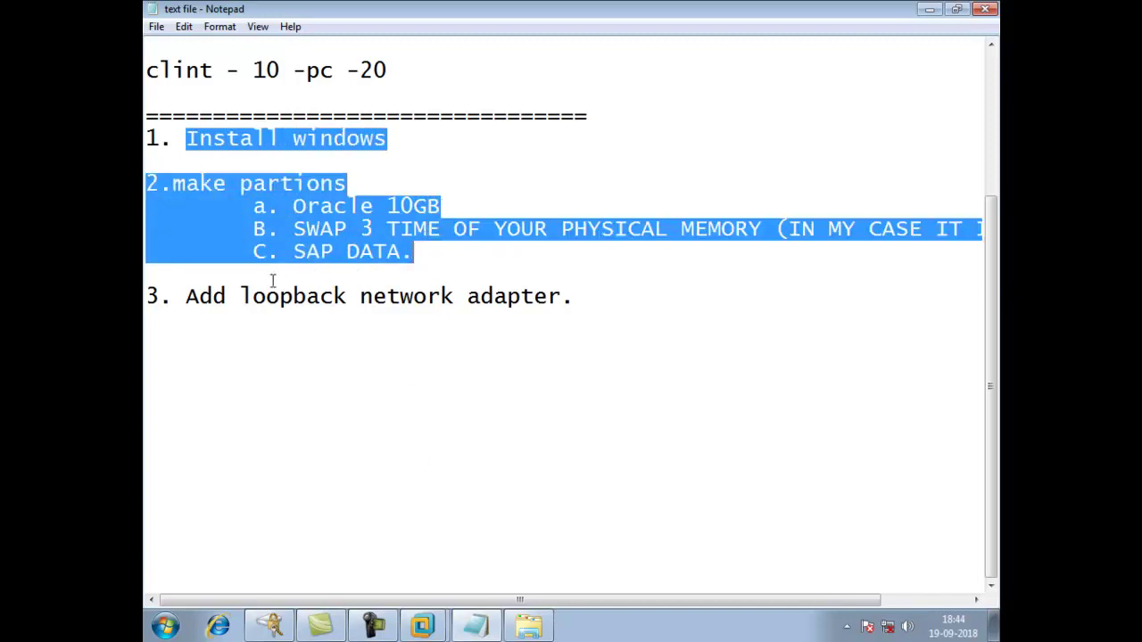
{"action": "left_click", "coordinate": [441, 257]}
{"action": "left_click_drag", "start_coordinate": [448, 251], "coordinate": [151, 184]}
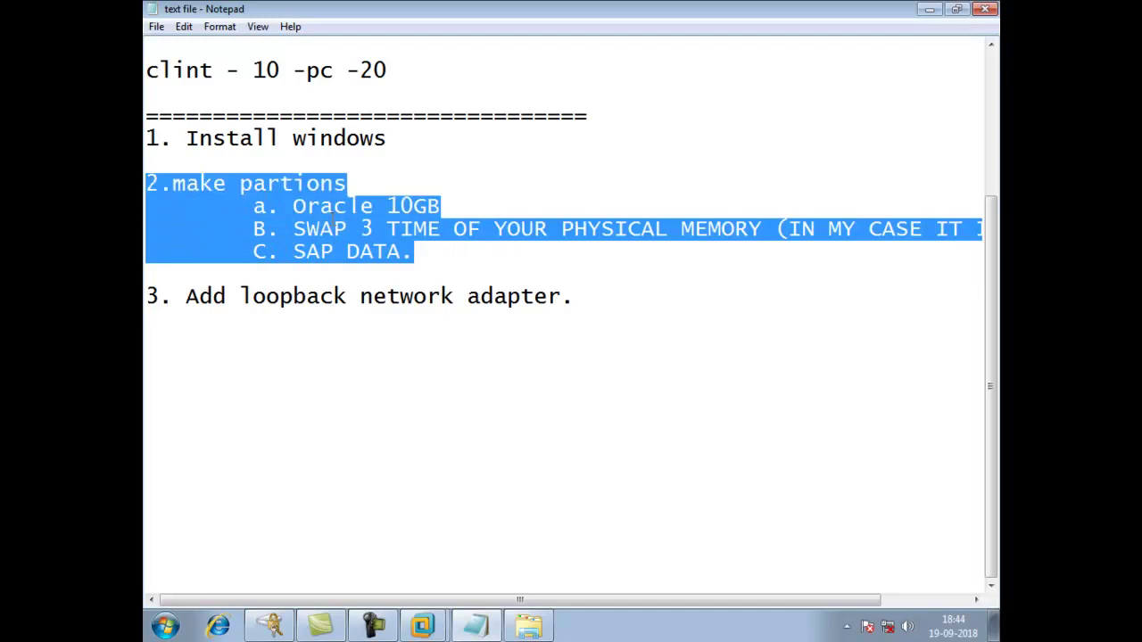
{"action": "left_click", "coordinate": [441, 206]}
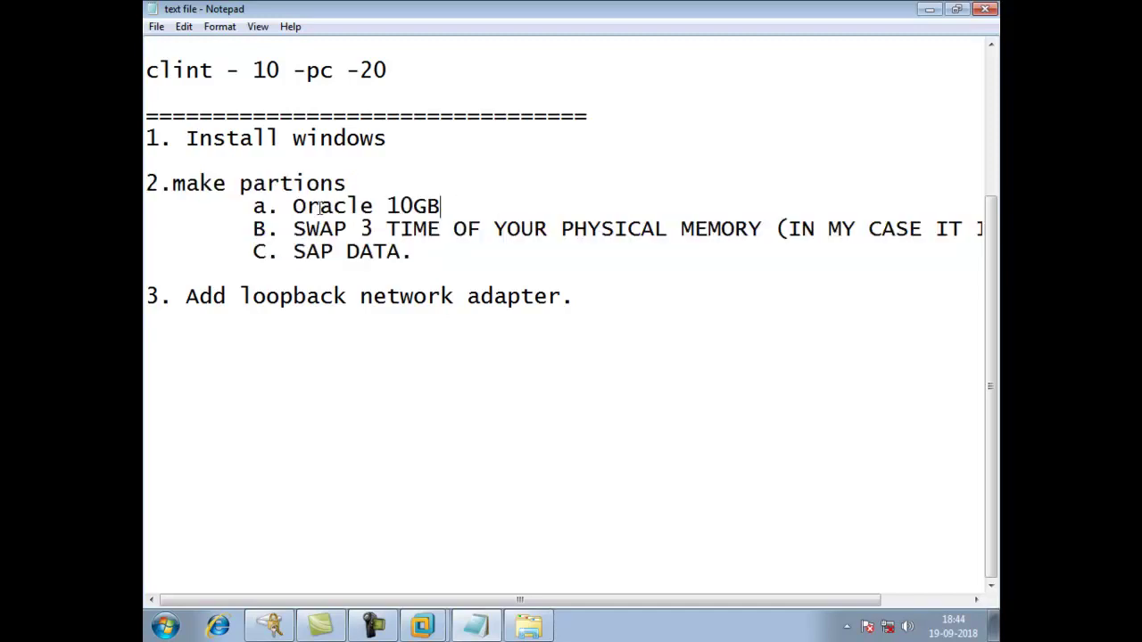
{"action": "left_click_drag", "start_coordinate": [295, 206], "coordinate": [318, 230]}
{"action": "left_click_drag", "start_coordinate": [413, 253], "coordinate": [293, 252]}
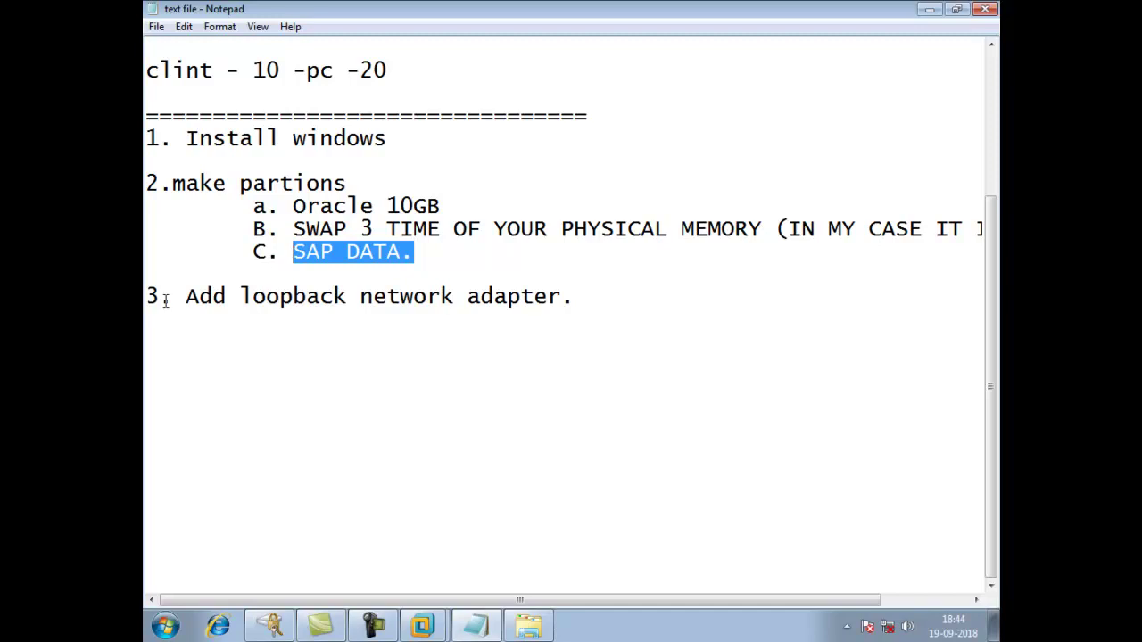
{"action": "left_click_drag", "start_coordinate": [185, 297], "coordinate": [576, 299]}
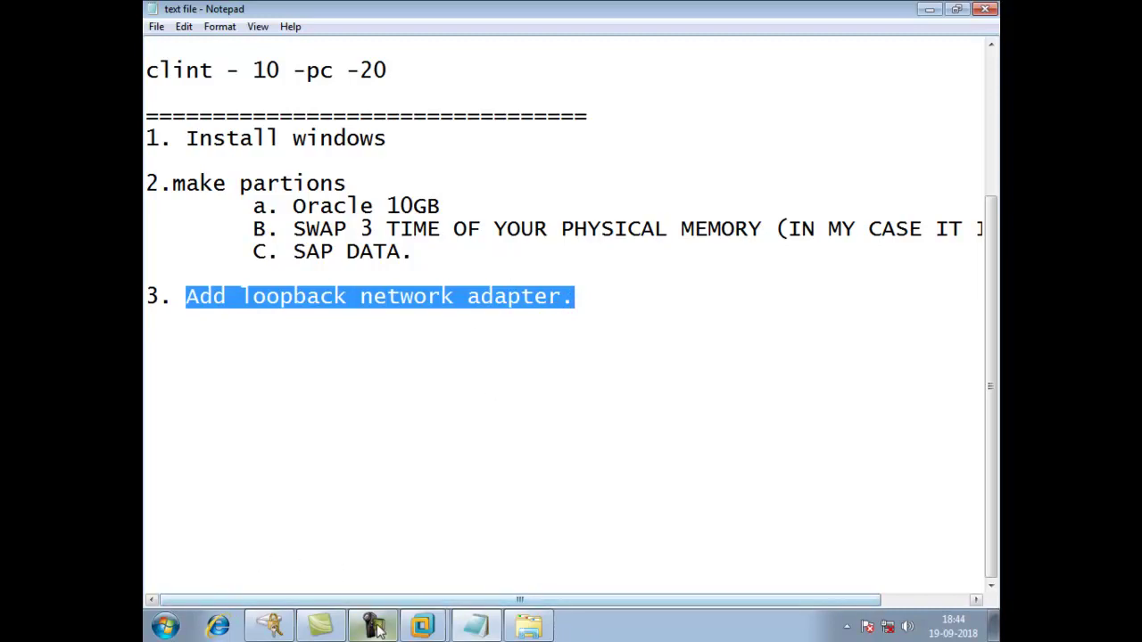
- Switch to the Windows Server 2003 virtual machine in VMware Workstation, start the Add Hardware Wizard, and continue past its welcome page
{"action": "key", "text": "alt+Tab"}
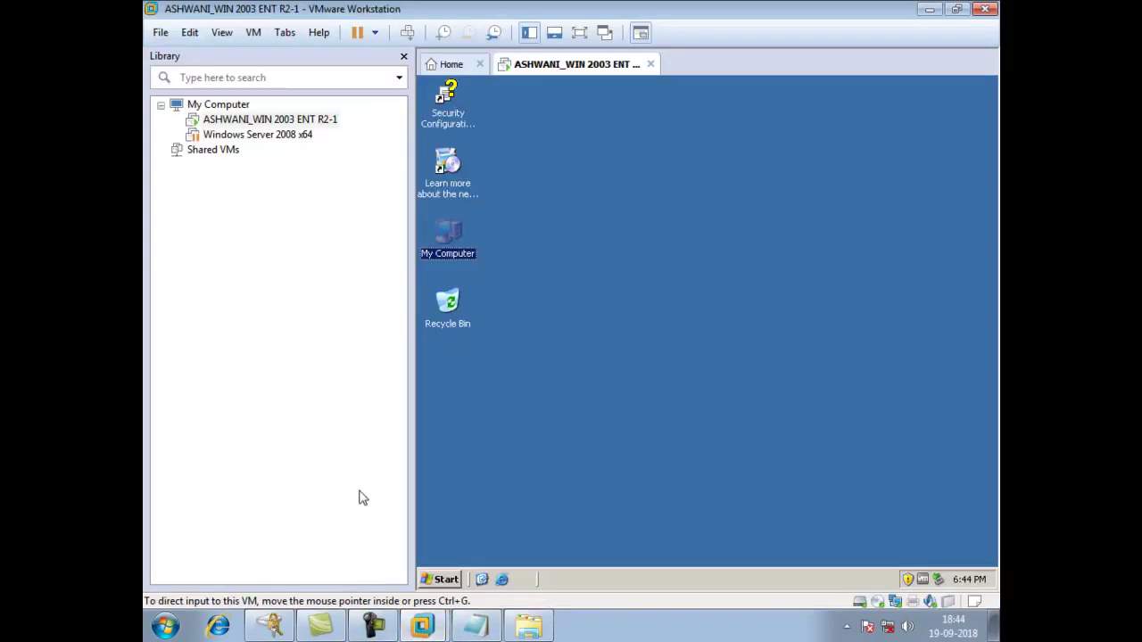
{"action": "left_click", "coordinate": [446, 580]}
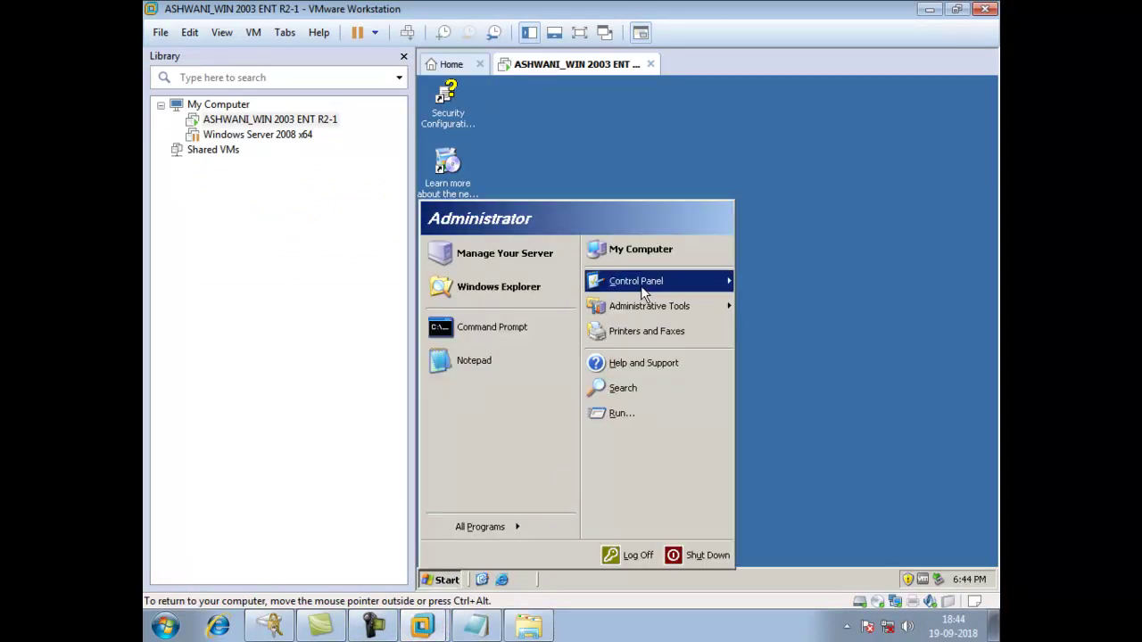
{"action": "mouse_move", "coordinate": [641, 285]}
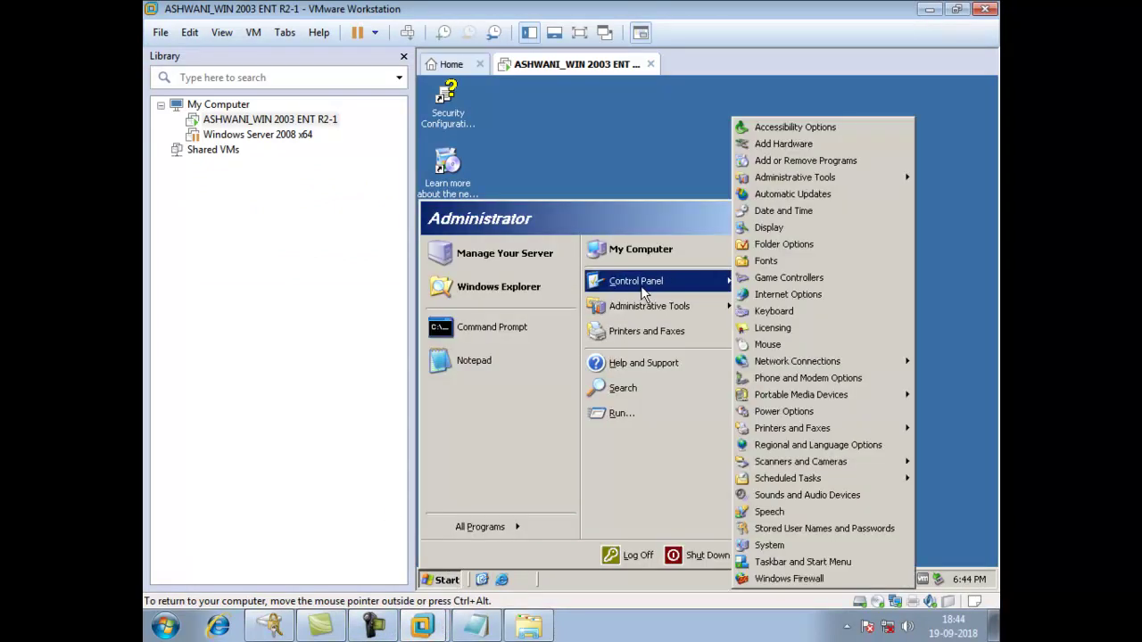
{"action": "left_click", "coordinate": [828, 146]}
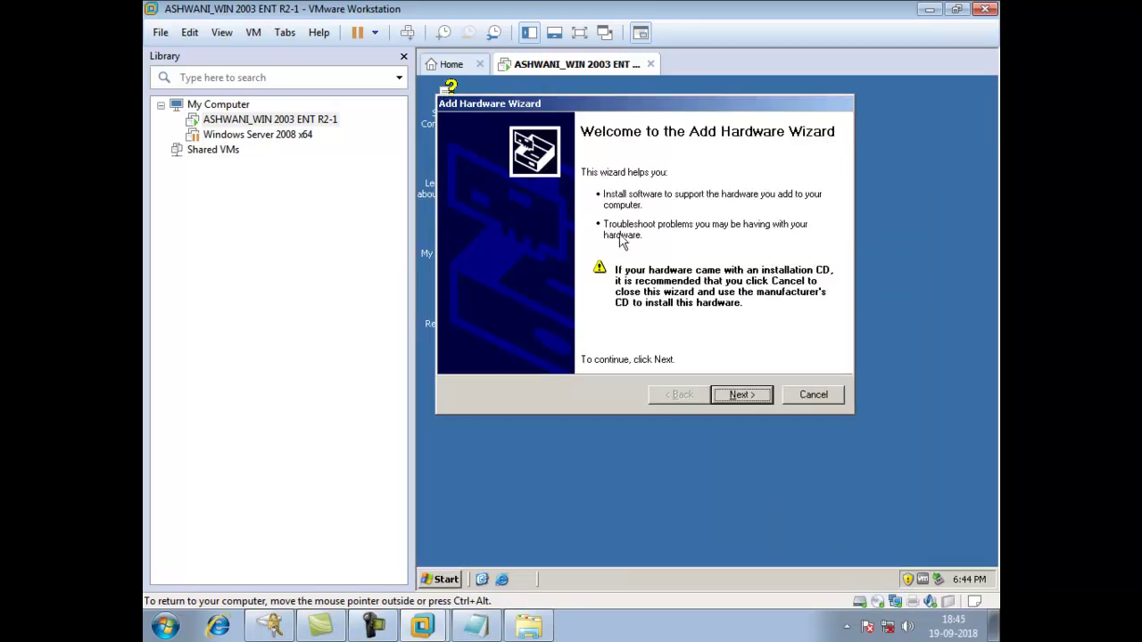
{"action": "left_click", "coordinate": [742, 397]}
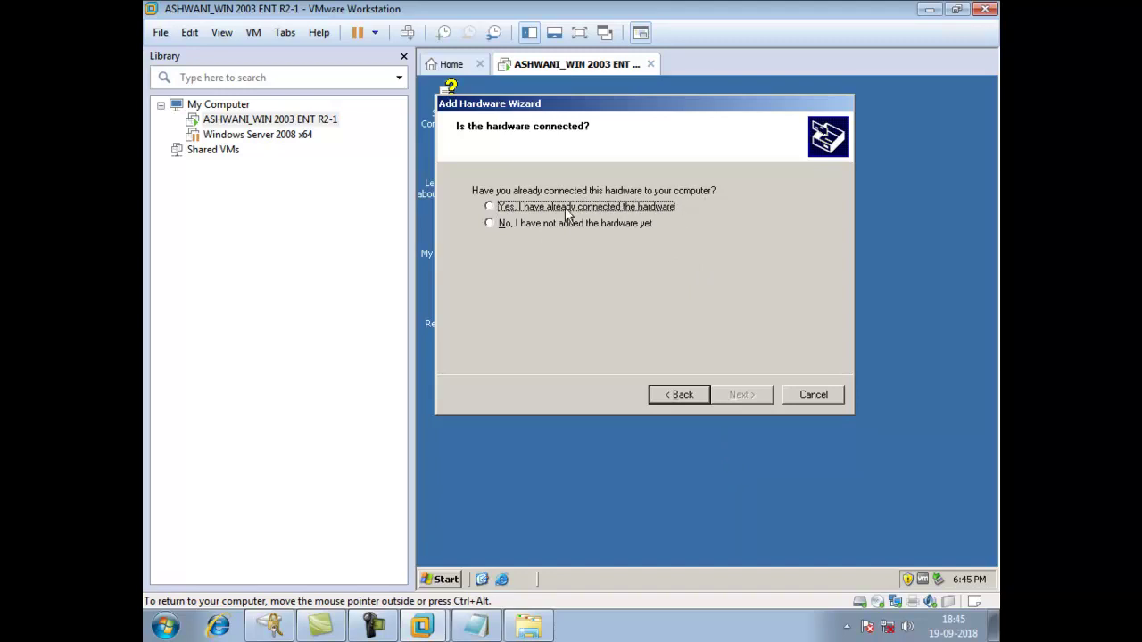
- State that the hardware is already connected and choose to add a new hardware device from the installed hardware list
{"action": "left_click", "coordinate": [489, 208]}
{"action": "left_click", "coordinate": [737, 401]}
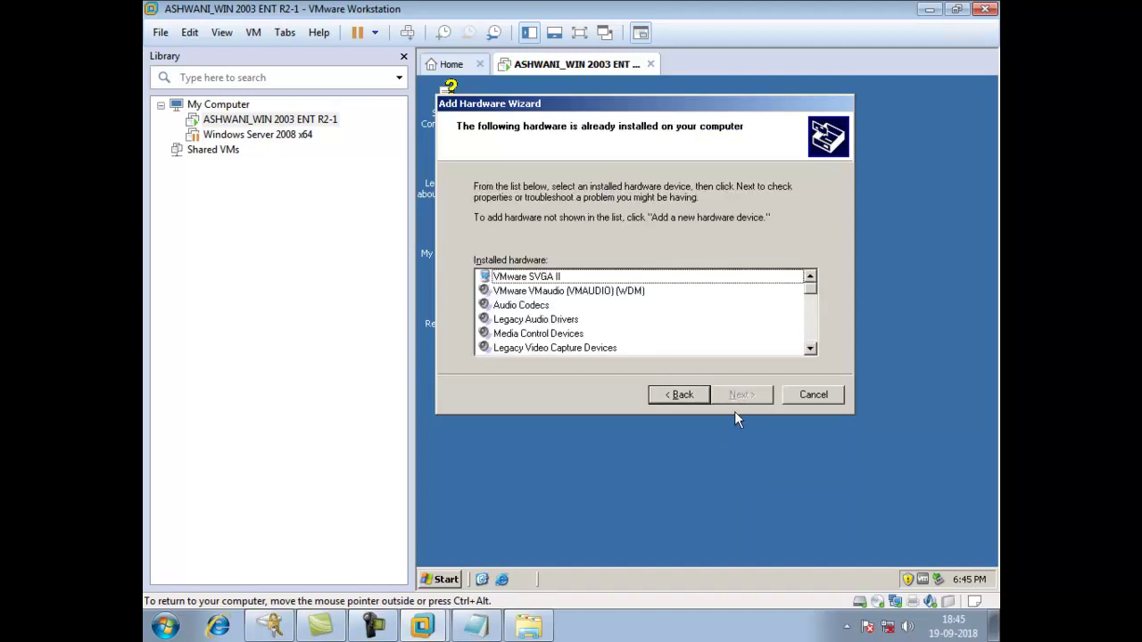
{"action": "left_click", "coordinate": [546, 293]}
{"action": "scroll", "coordinate": [580, 330], "scroll_direction": "down", "scroll_amount": 1}
{"action": "scroll", "coordinate": [582, 331], "scroll_direction": "down", "scroll_amount": 5}
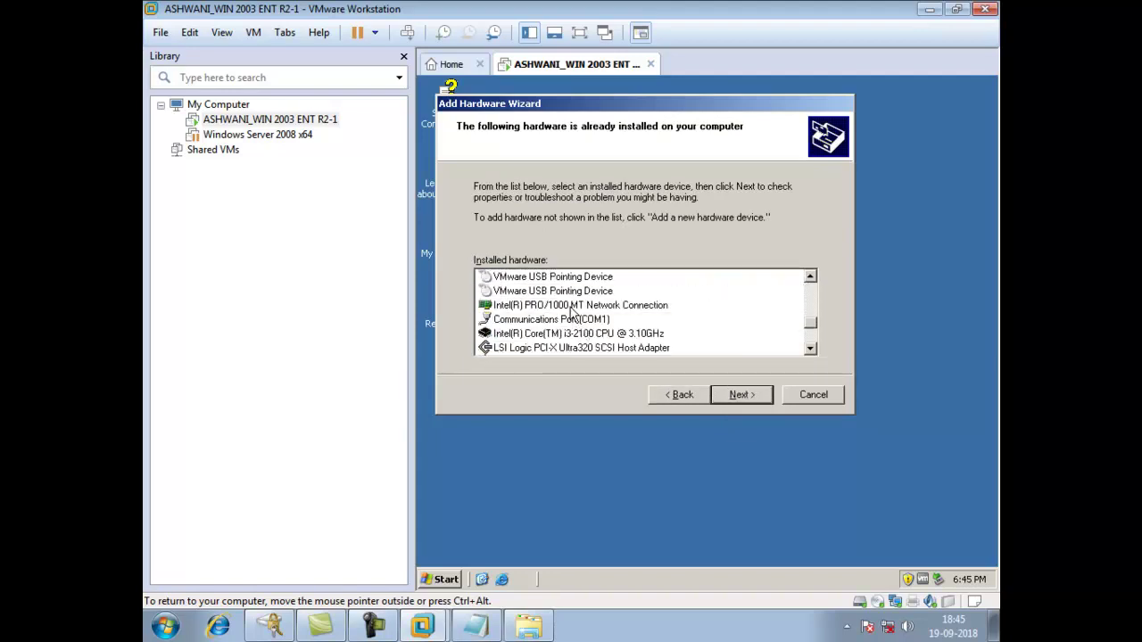
{"action": "left_click", "coordinate": [572, 306]}
{"action": "scroll", "coordinate": [612, 342], "scroll_direction": "down", "scroll_amount": 3}
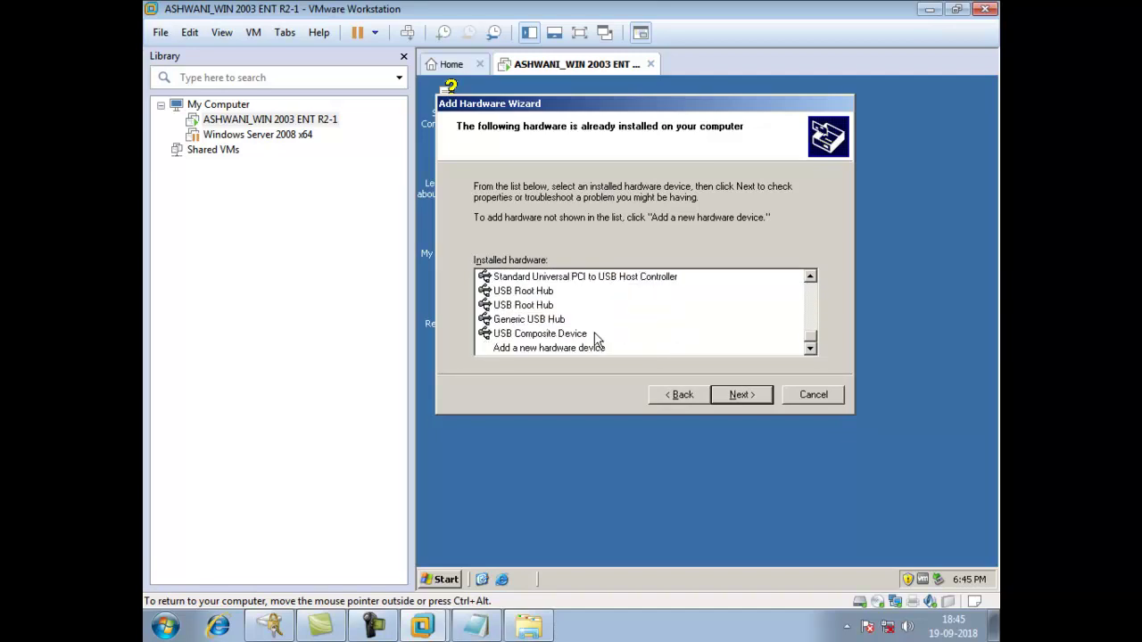
{"action": "left_click", "coordinate": [540, 349]}
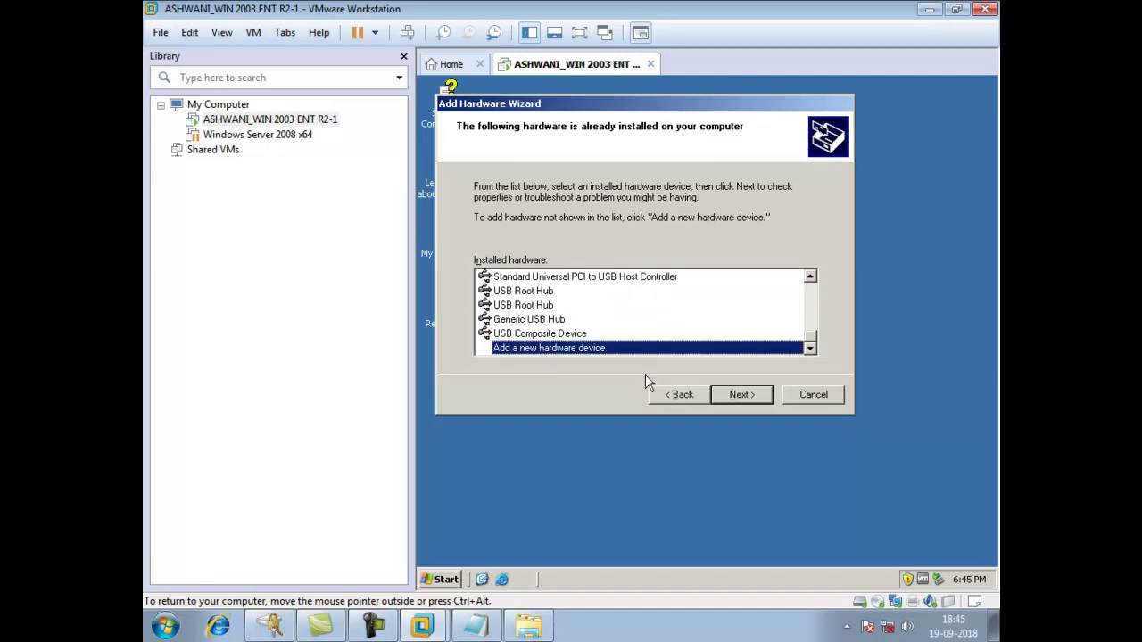
{"action": "scroll", "coordinate": [589, 323], "scroll_direction": "up", "scroll_amount": 5}
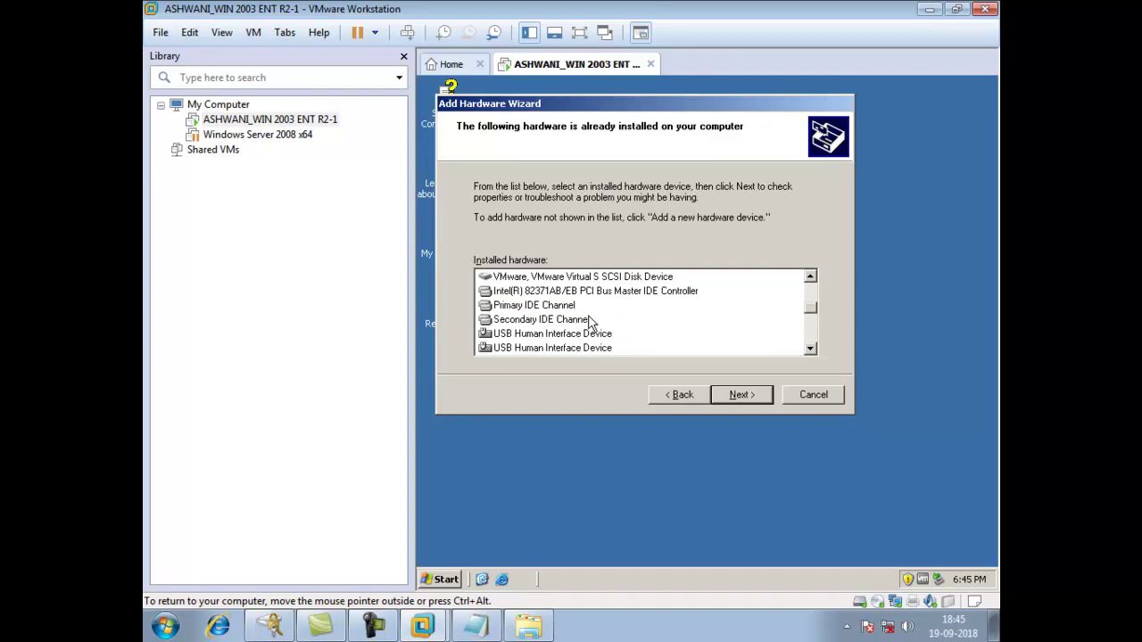
{"action": "scroll", "coordinate": [589, 323], "scroll_direction": "down", "scroll_amount": 1}
{"action": "scroll", "coordinate": [589, 323], "scroll_direction": "down", "scroll_amount": 5}
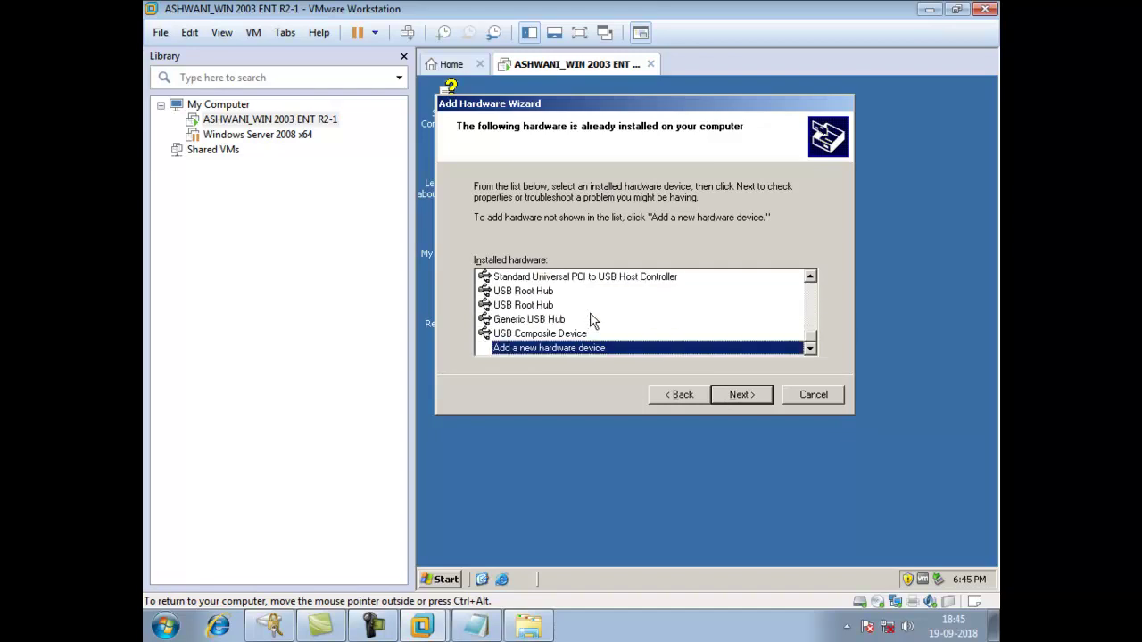
{"action": "left_click", "coordinate": [737, 394]}
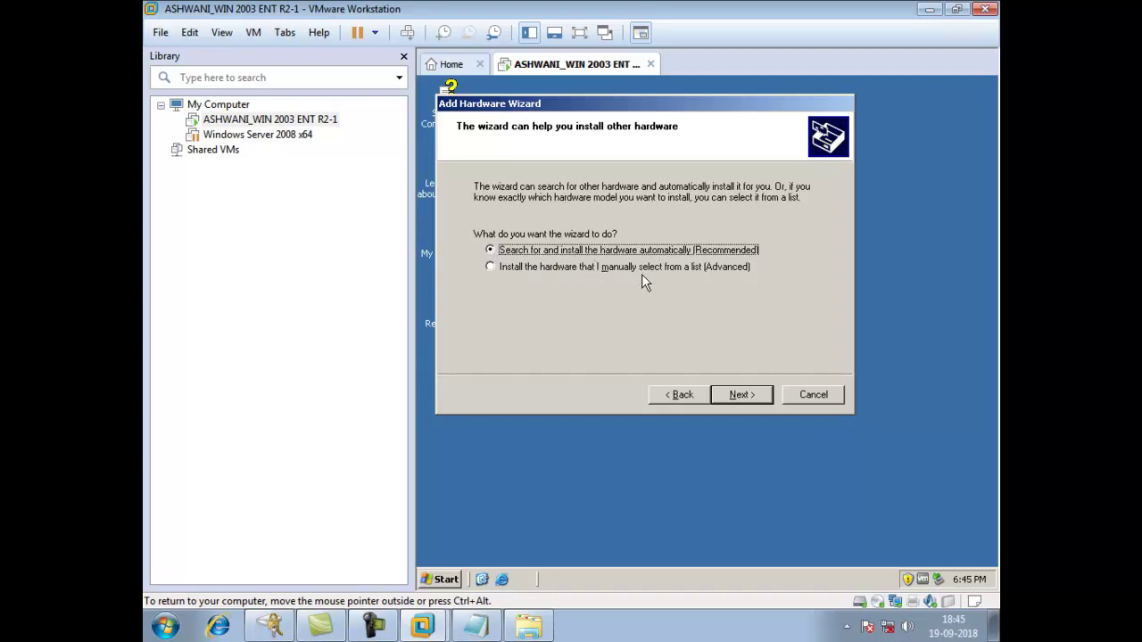
- Try to have the wizard search for and install the hardware automatically, and return to the installation method choice
{"action": "left_click", "coordinate": [491, 266]}
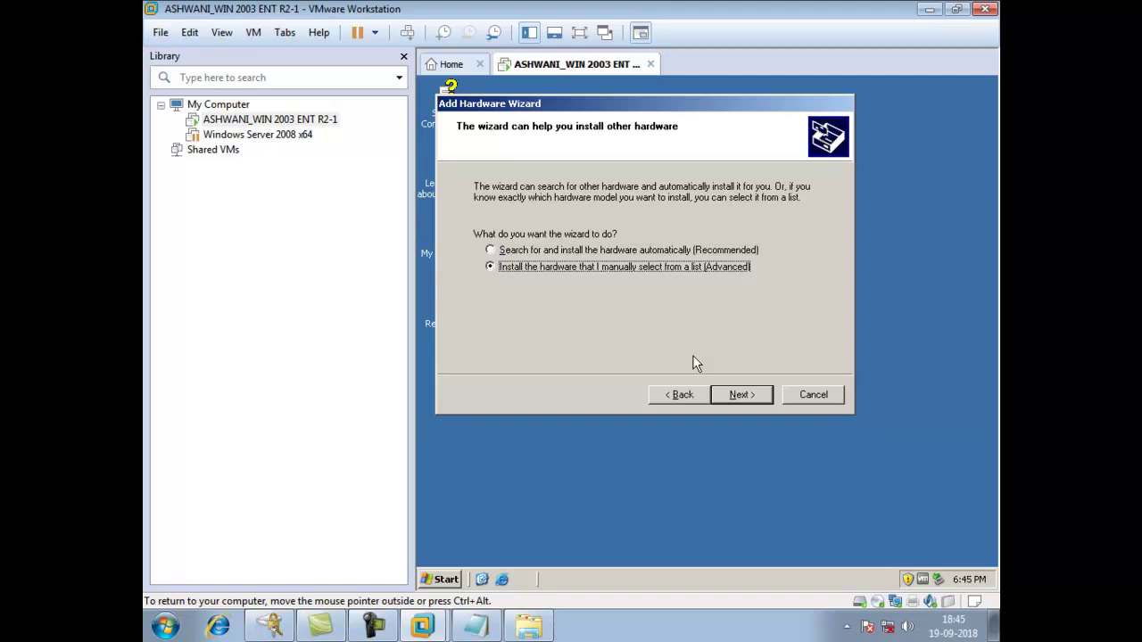
{"action": "left_click", "coordinate": [490, 250]}
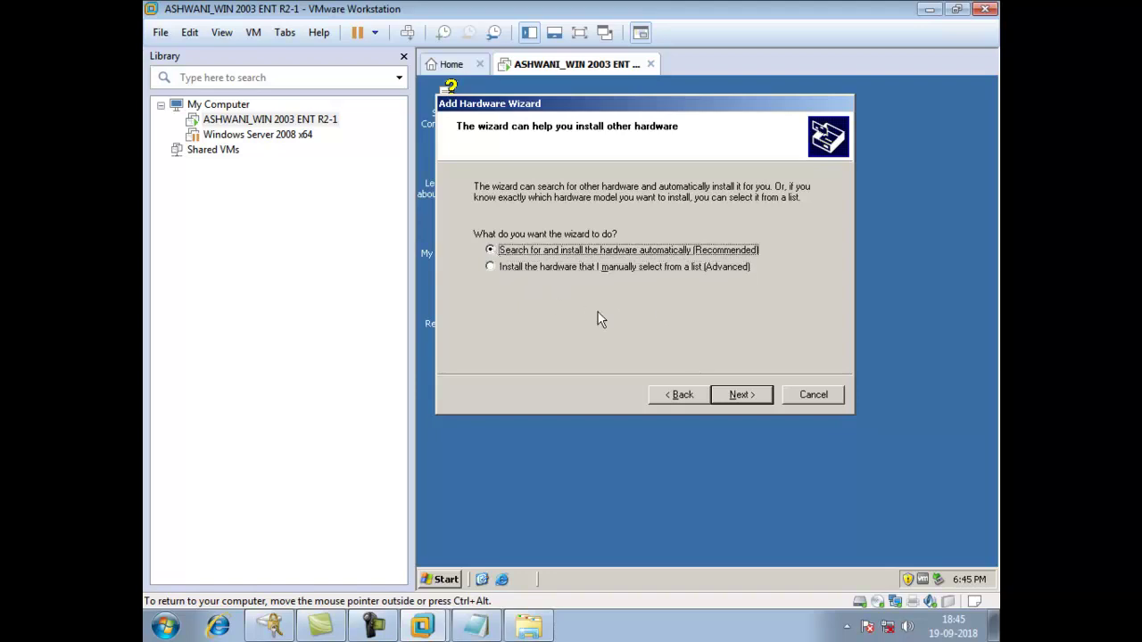
{"action": "left_click", "coordinate": [752, 400]}
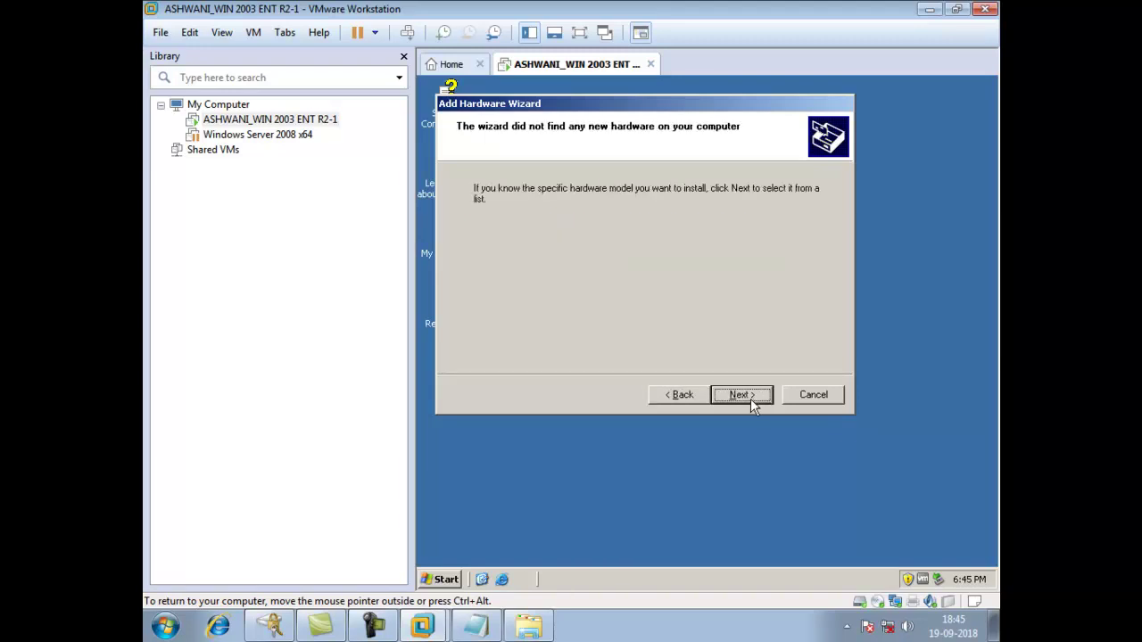
{"action": "left_click", "coordinate": [680, 396]}
- Choose to select the hardware manually from a list and pick Network adapters as the hardware type
{"action": "left_click", "coordinate": [524, 266]}
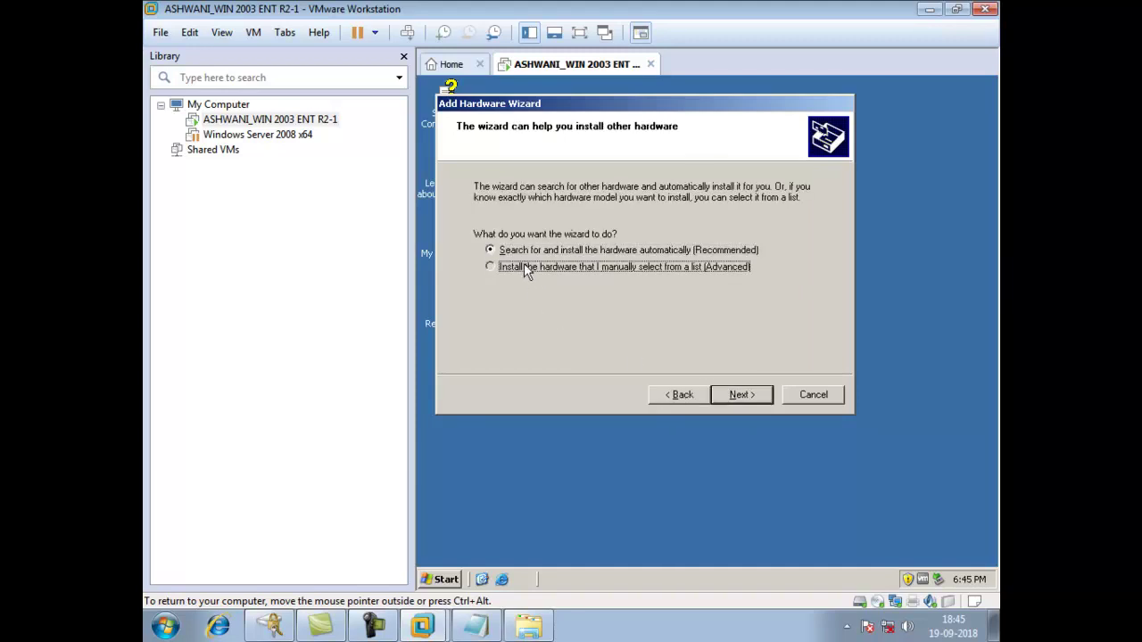
{"action": "left_click", "coordinate": [729, 396]}
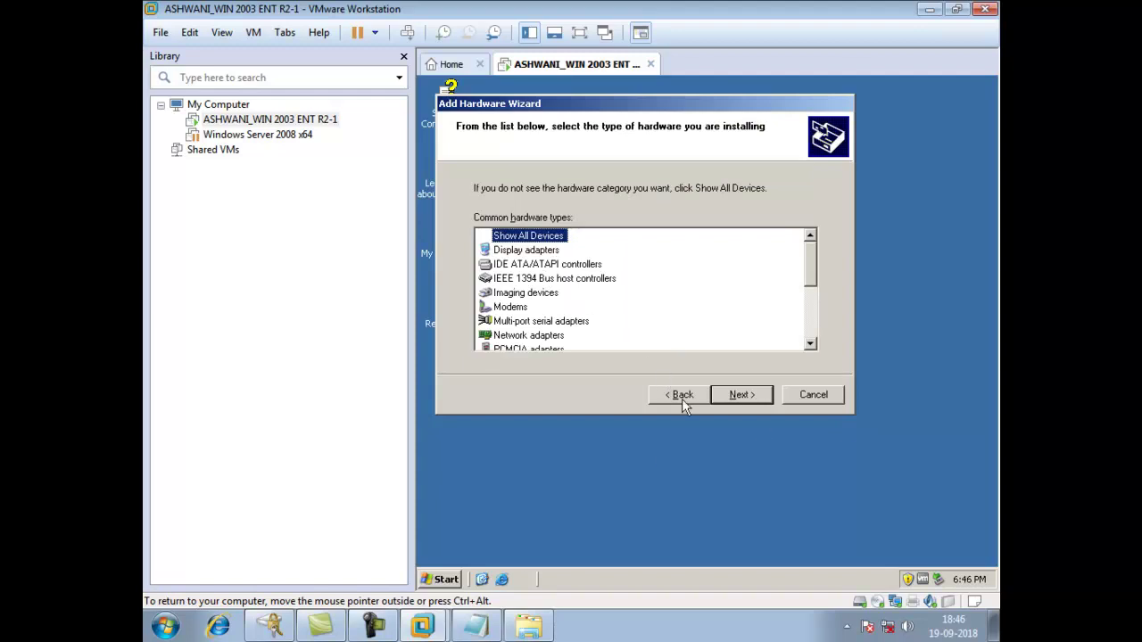
{"action": "left_click", "coordinate": [535, 336]}
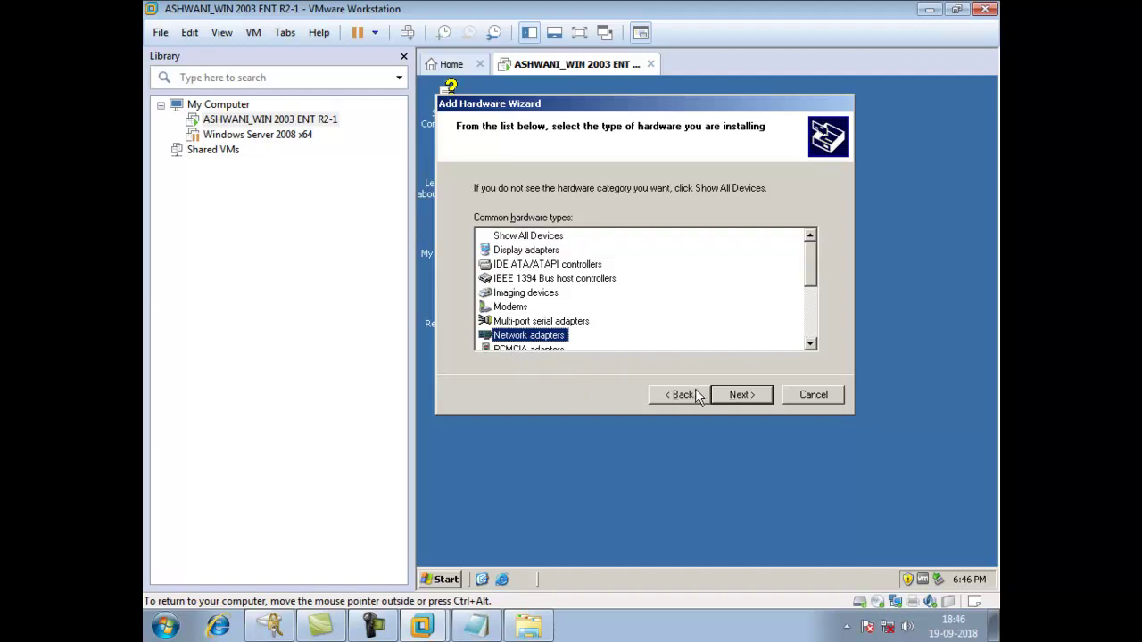
{"action": "left_click", "coordinate": [739, 394]}
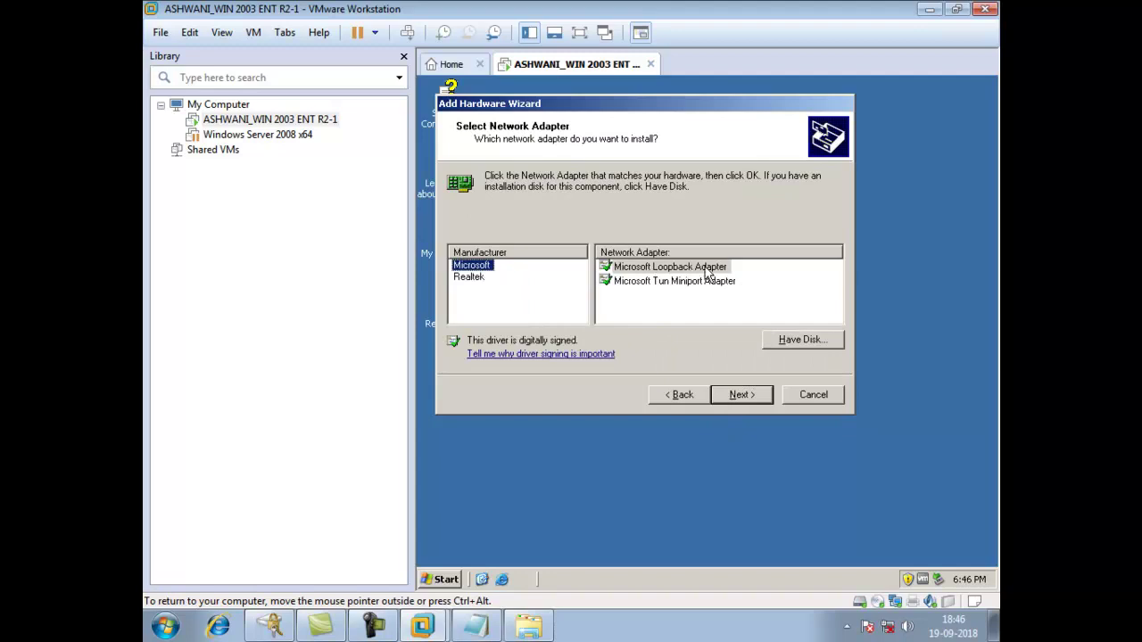
- Install the Microsoft Loopback Adapter from the manufacturer Microsoft and finish the Add Hardware Wizard
{"action": "left_click", "coordinate": [671, 280]}
{"action": "left_click", "coordinate": [667, 268]}
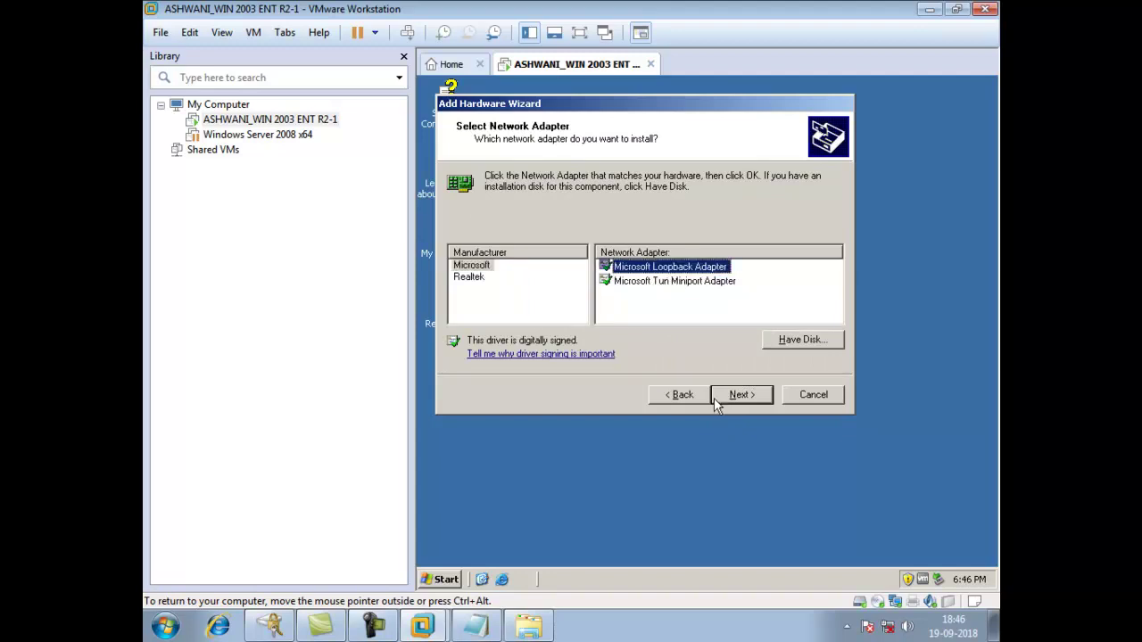
{"action": "left_click", "coordinate": [737, 394]}
{"action": "left_click", "coordinate": [738, 394]}
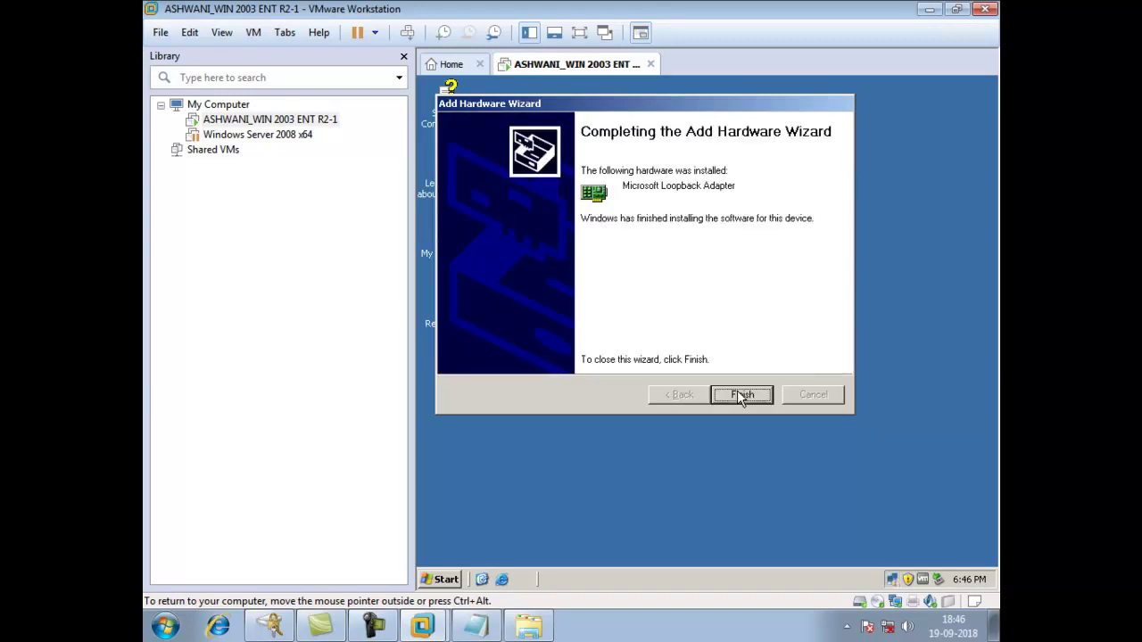
{"action": "left_click", "coordinate": [740, 397]}
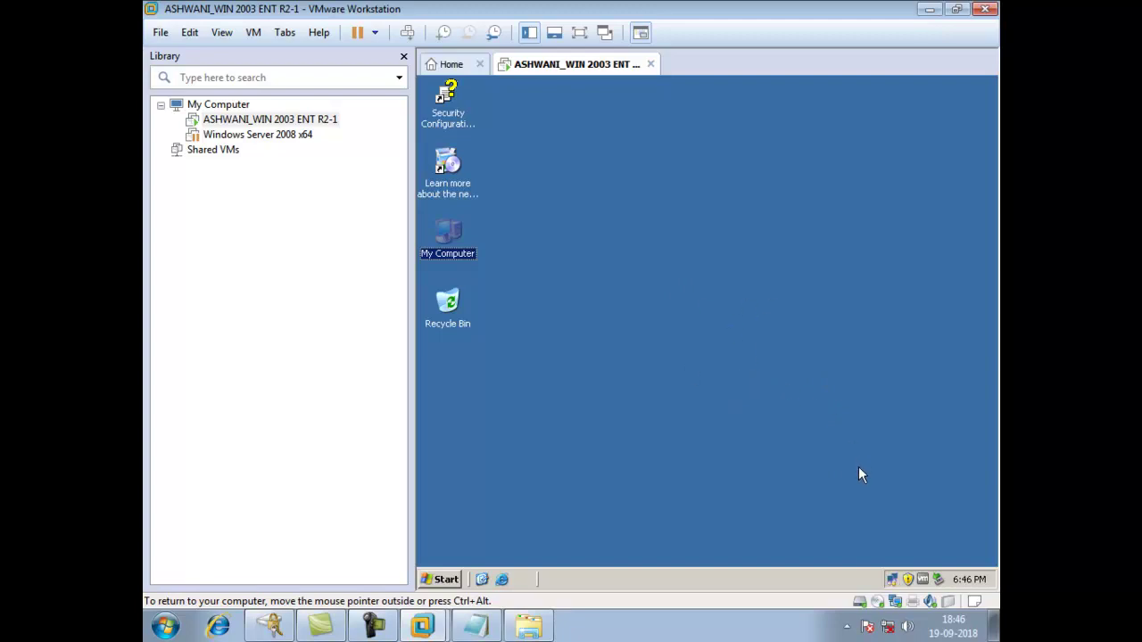
- Switch to the Notepad notes, begin a fourth list item with "4." below a blank line, and insert a space after "2."
{"action": "left_click", "coordinate": [475, 626]}
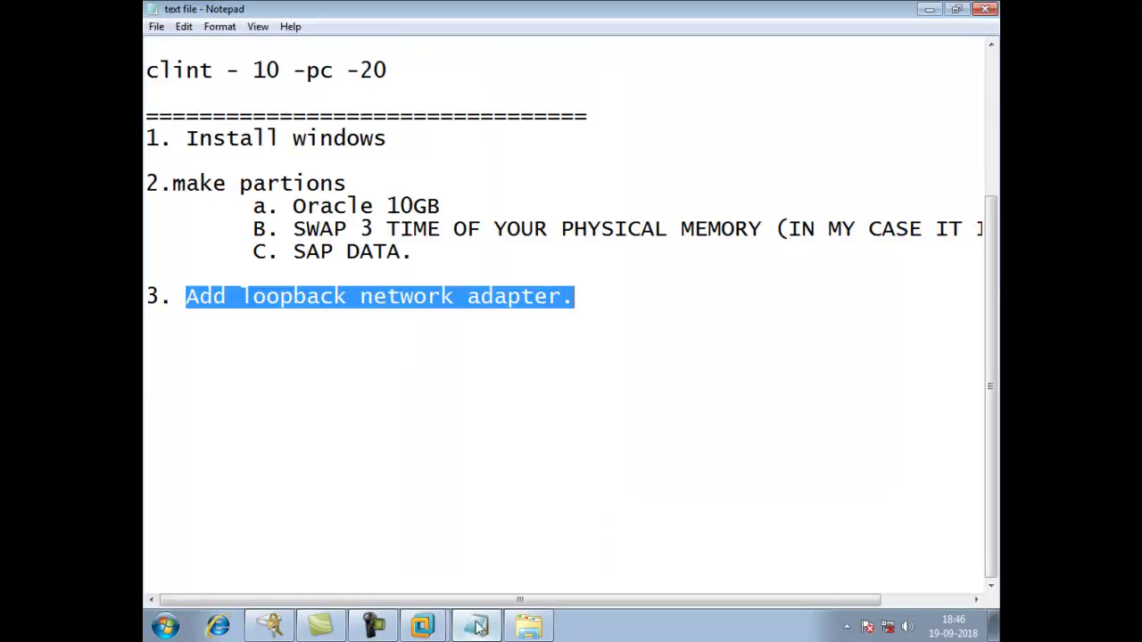
{"action": "left_click", "coordinate": [610, 303]}
{"action": "key", "text": "Return"}
{"action": "key", "text": "Return"}
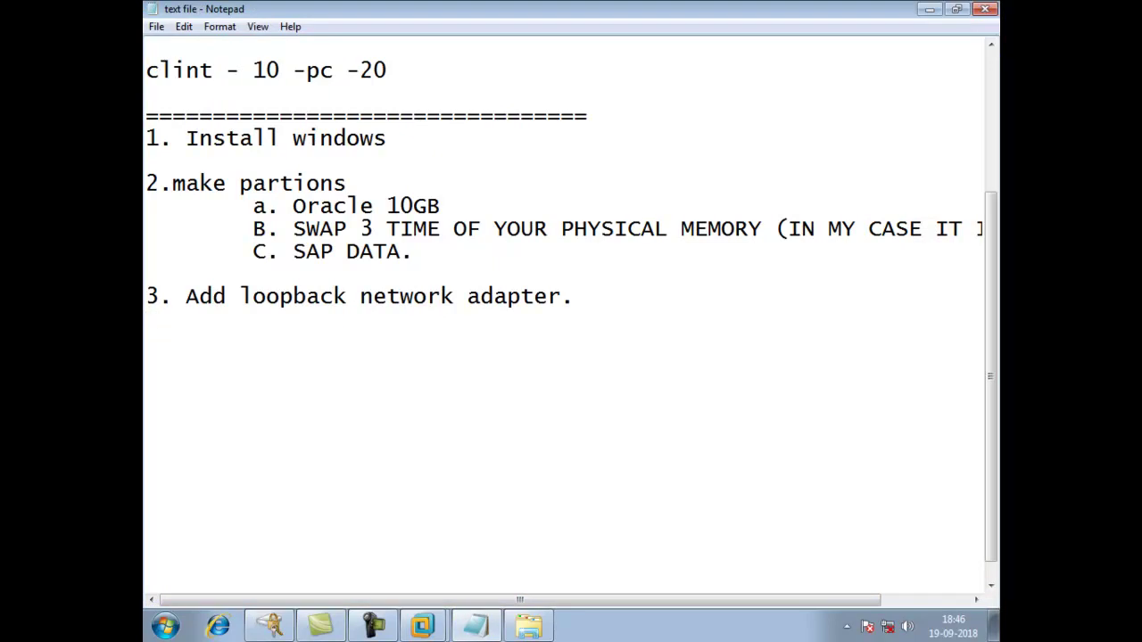
{"action": "key", "text": "Return"}
{"action": "type", "text": "4."}
{"action": "left_click_drag", "start_coordinate": [186, 296], "coordinate": [401, 296]}
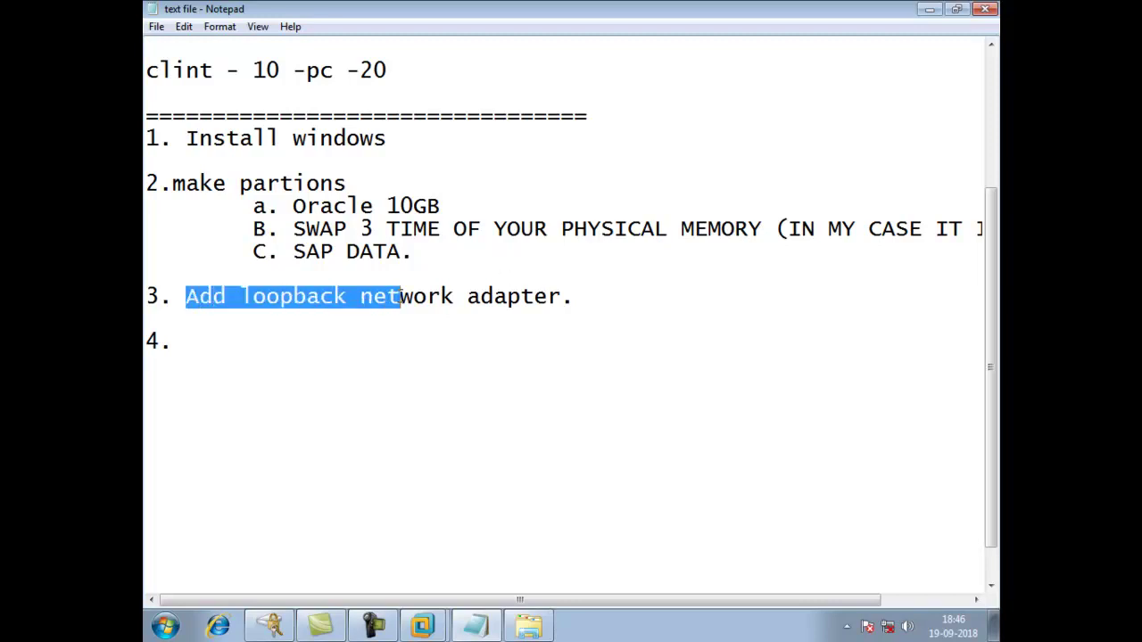
{"action": "left_click", "coordinate": [174, 186]}
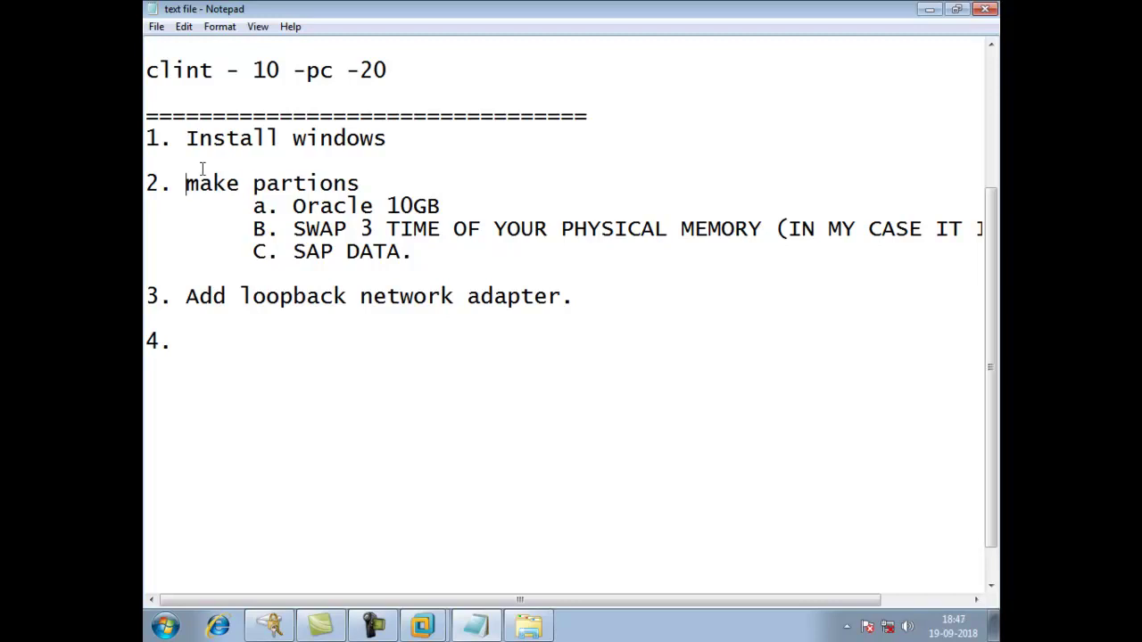
- Set the Notepad font style to Bold Oblique, with Lucida Console at size 20
{"action": "left_click_drag", "start_coordinate": [147, 140], "coordinate": [591, 297]}
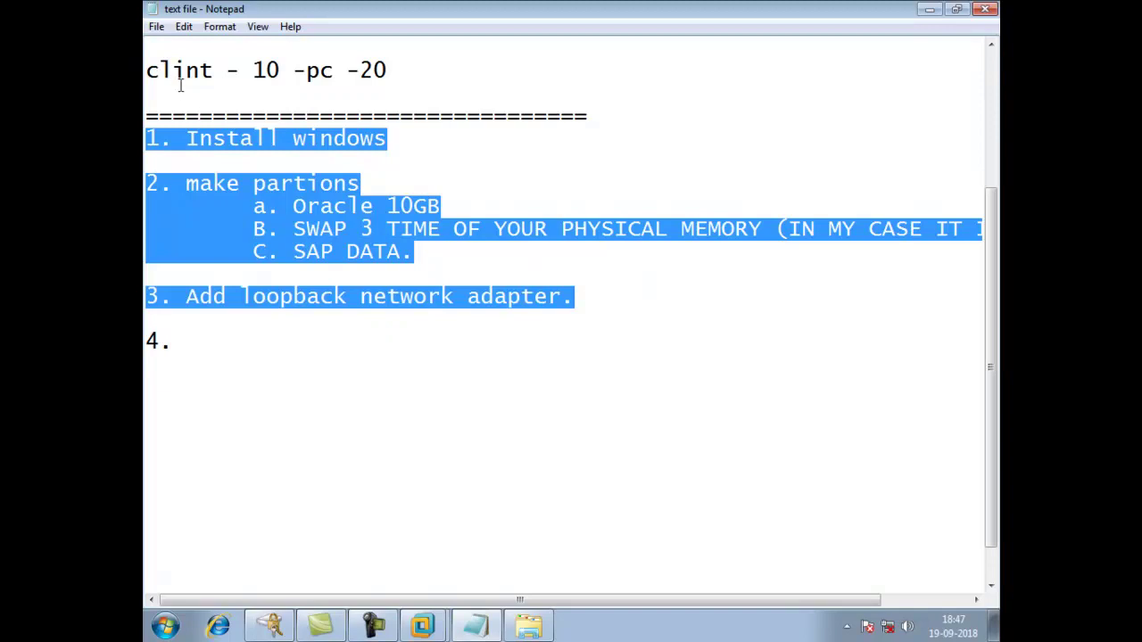
{"action": "left_click", "coordinate": [217, 27]}
{"action": "left_click", "coordinate": [234, 70]}
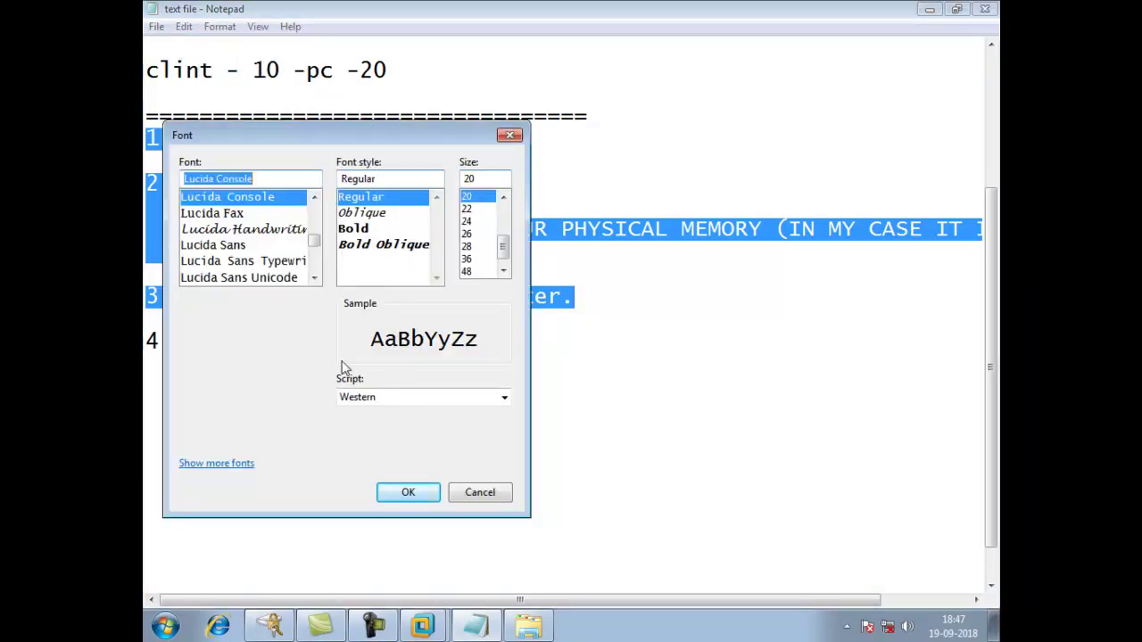
{"action": "left_click", "coordinate": [372, 247]}
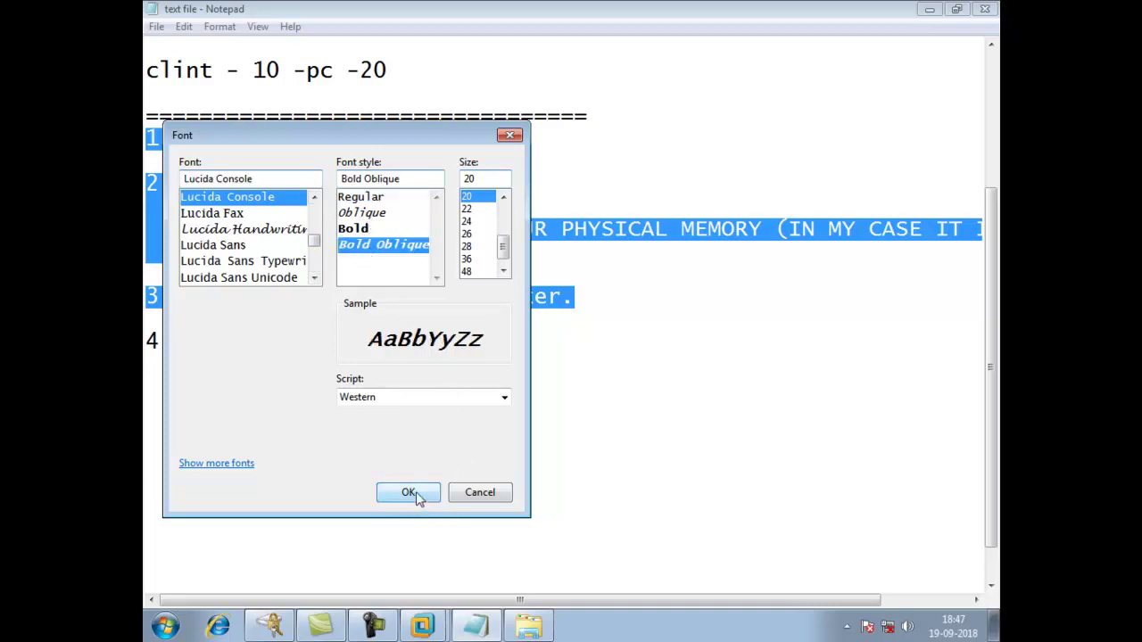
{"action": "left_click", "coordinate": [408, 492]}
- Complete the fourth list item as "4. assign ip address"
{"action": "left_click", "coordinate": [588, 433]}
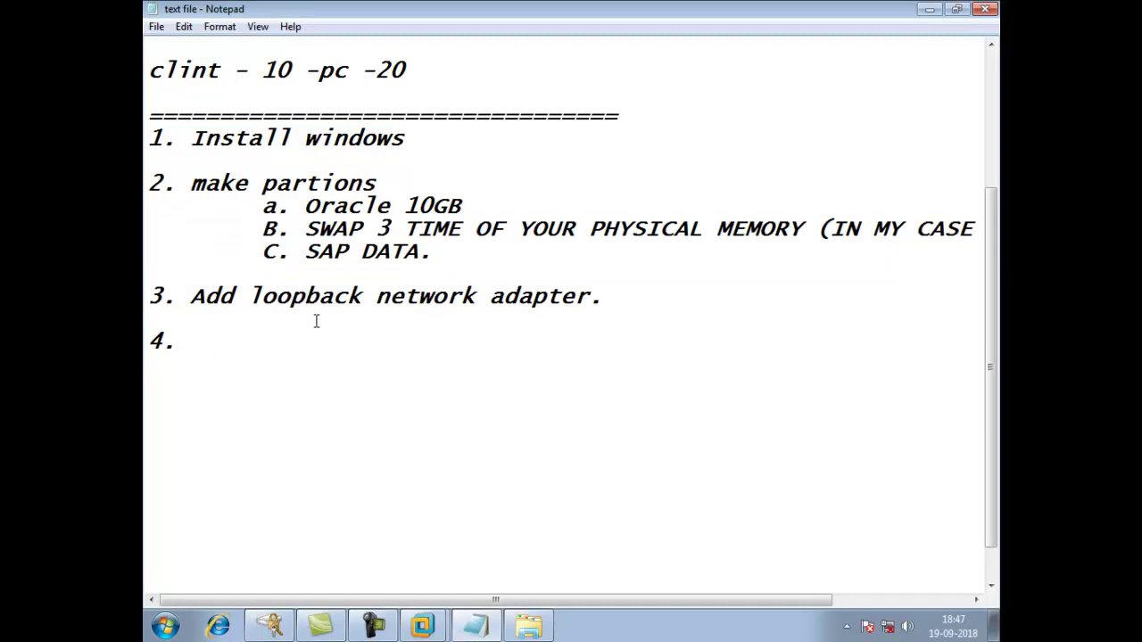
{"action": "type", "text": "assign"}
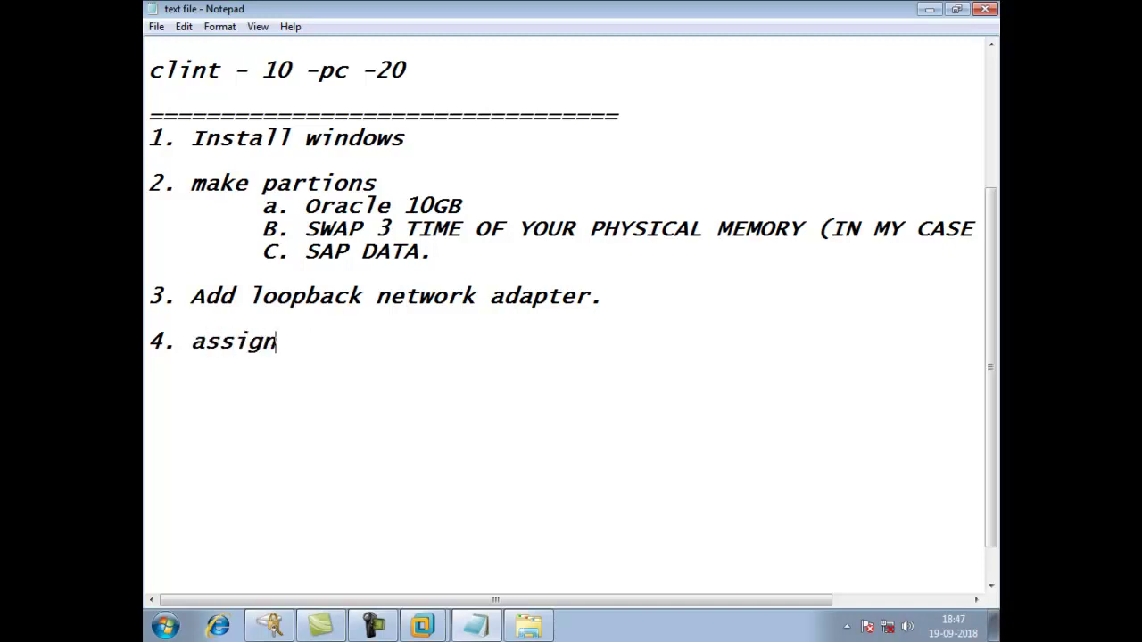
{"action": "type", "text": " ip address"}
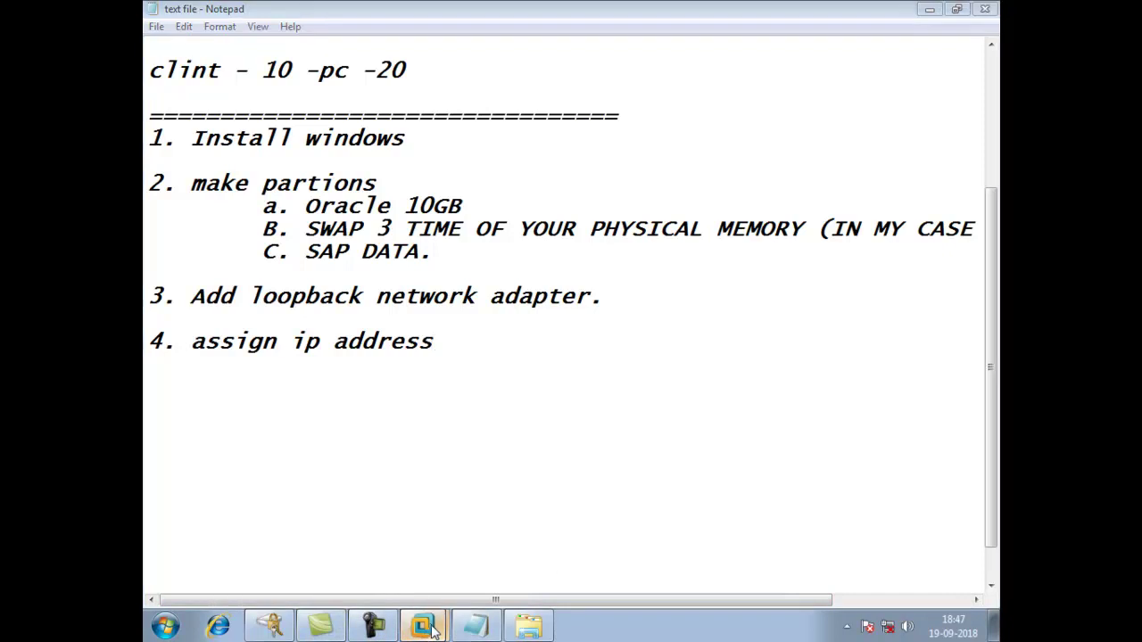
- Switch to the virtual machine in VMware Workstation, view the Local Area Connection 2 status and the network connections, and close both windows
{"action": "key", "text": "alt+Tab"}
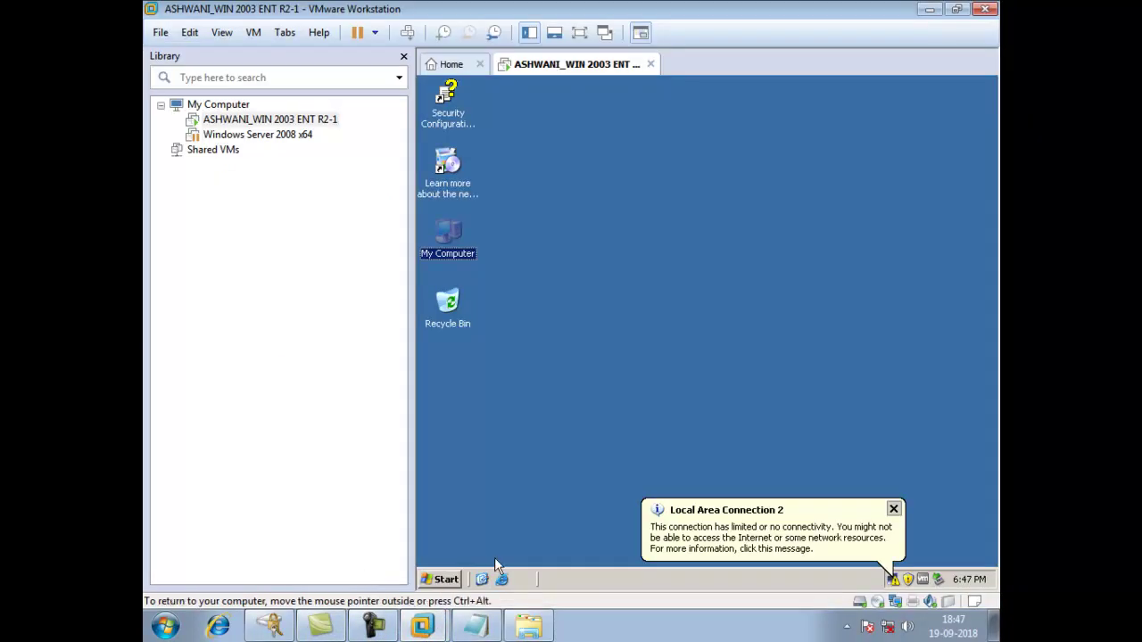
{"action": "double_click", "coordinate": [894, 580]}
{"action": "right_click", "coordinate": [893, 580]}
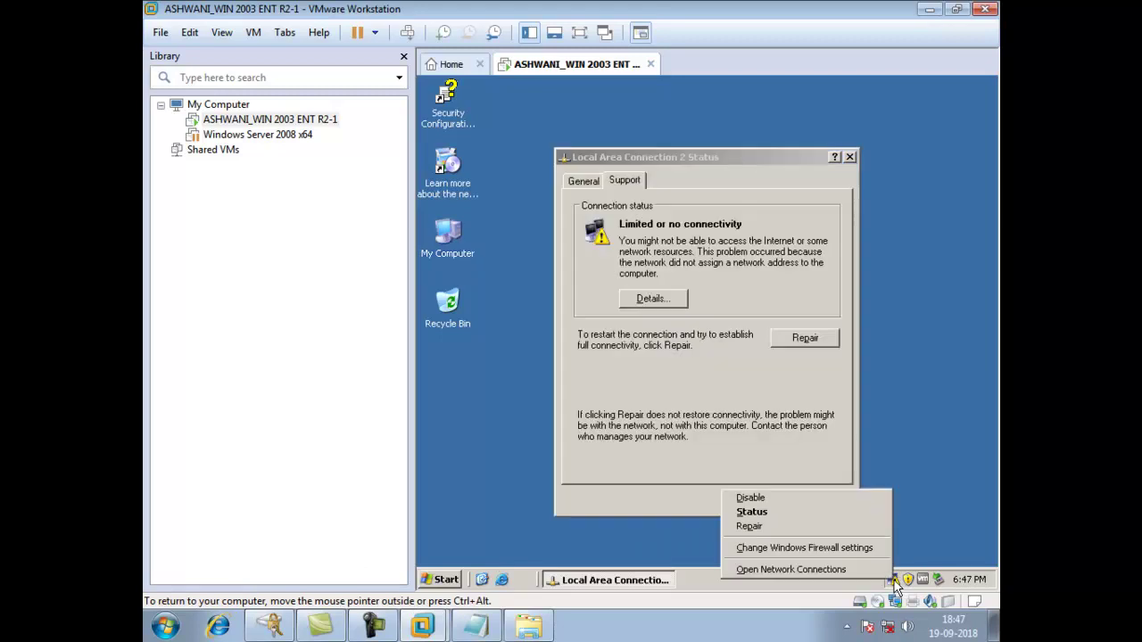
{"action": "left_click", "coordinate": [810, 427]}
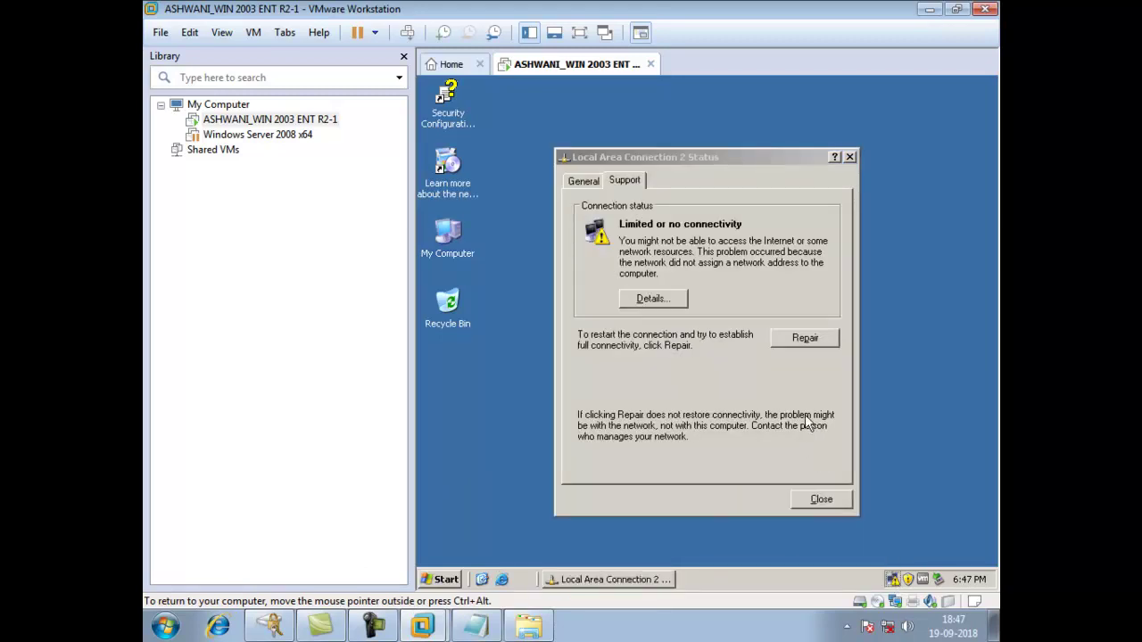
{"action": "right_click", "coordinate": [892, 580]}
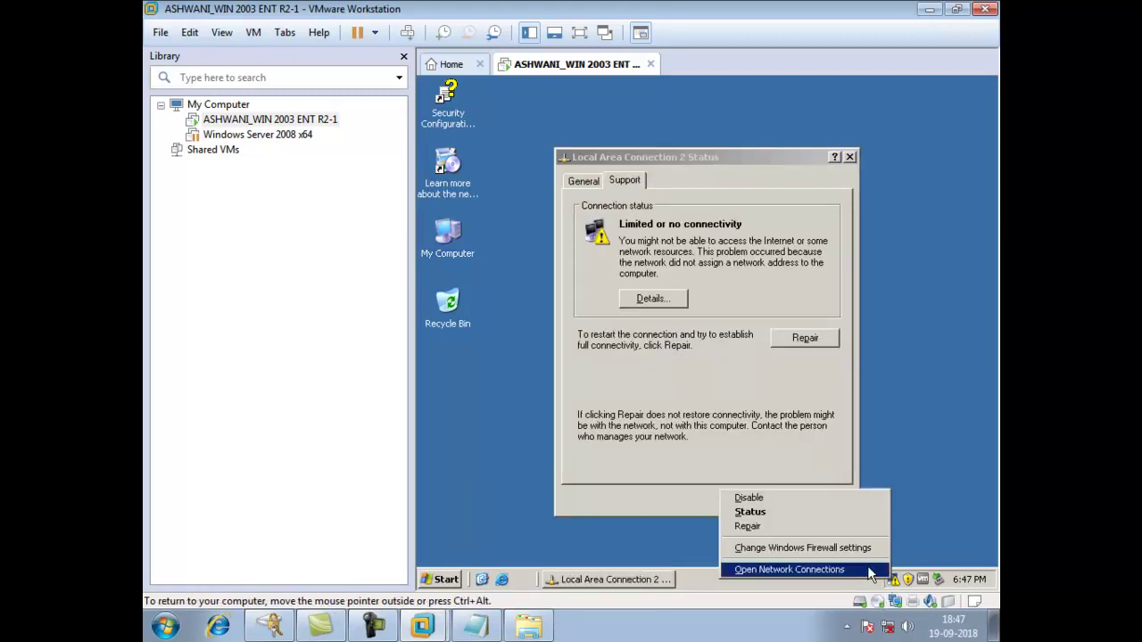
{"action": "left_click", "coordinate": [825, 572]}
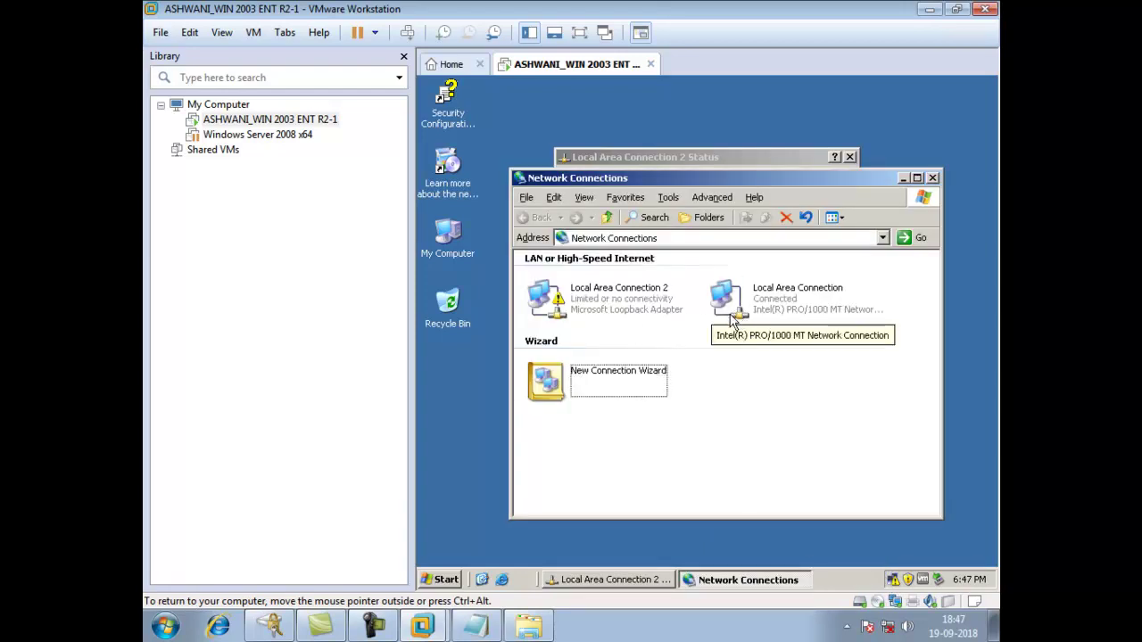
{"action": "left_click", "coordinate": [933, 178]}
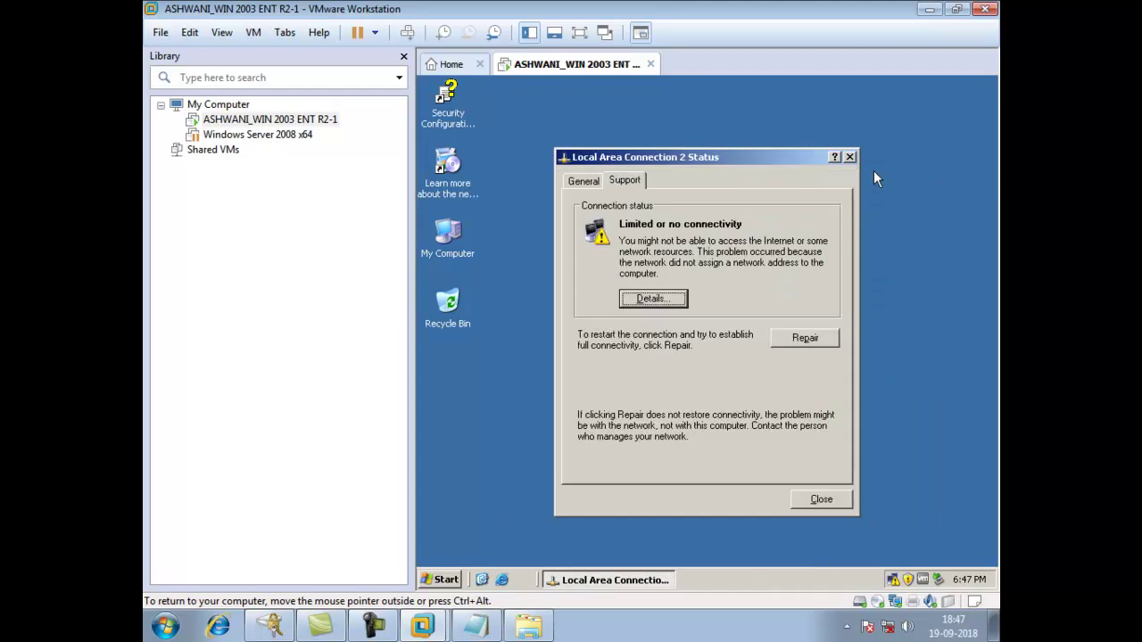
{"action": "left_click", "coordinate": [843, 158]}
- Open the Internet Protocol (TCP/IP) properties of Local Area Connection 2 on the virtual machine
{"action": "left_click", "coordinate": [891, 580]}
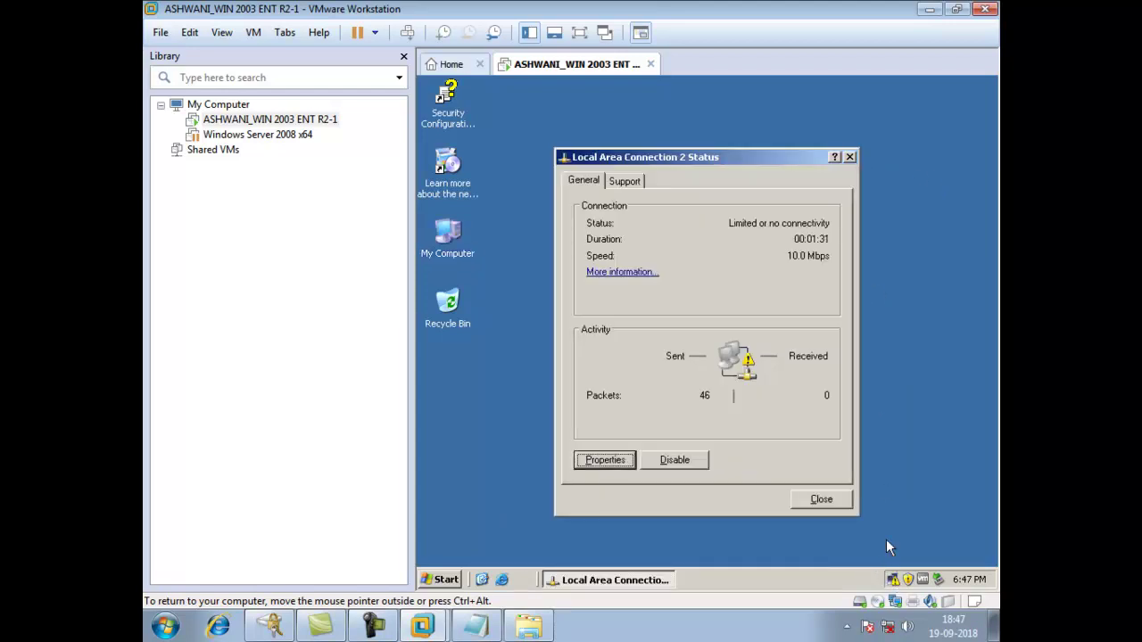
{"action": "left_click", "coordinate": [610, 462]}
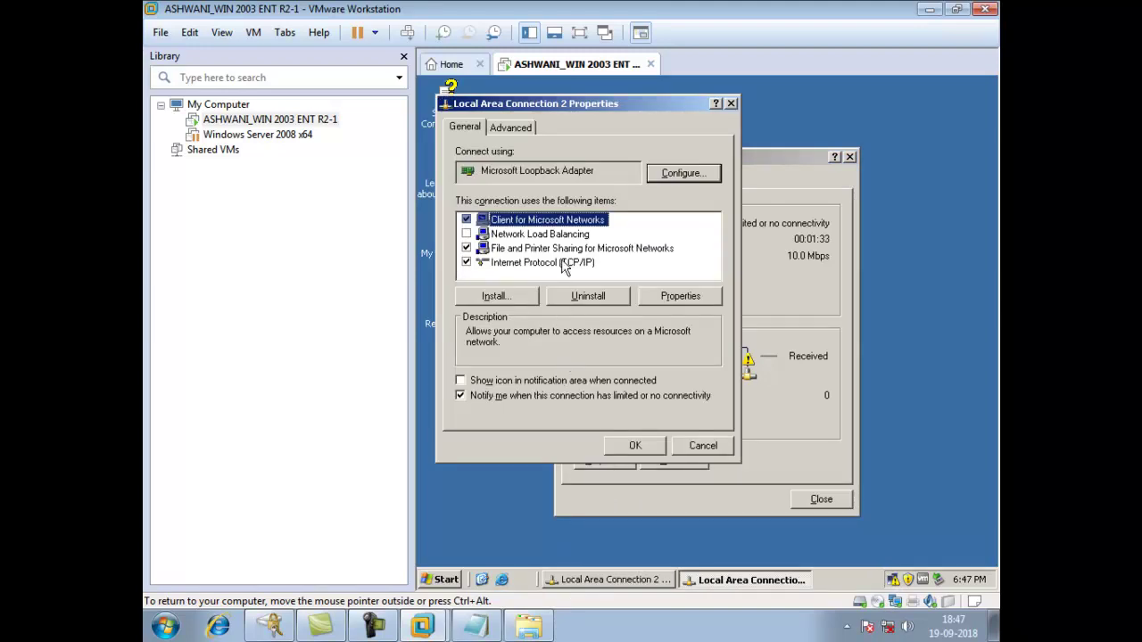
{"action": "left_click", "coordinate": [564, 264]}
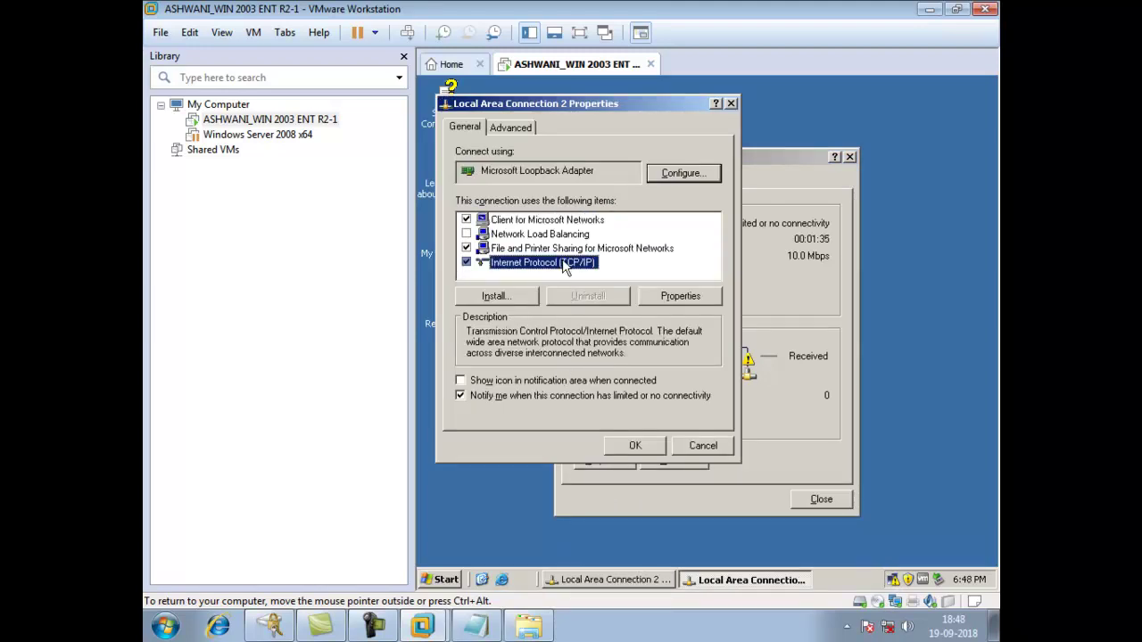
{"action": "left_click", "coordinate": [666, 295]}
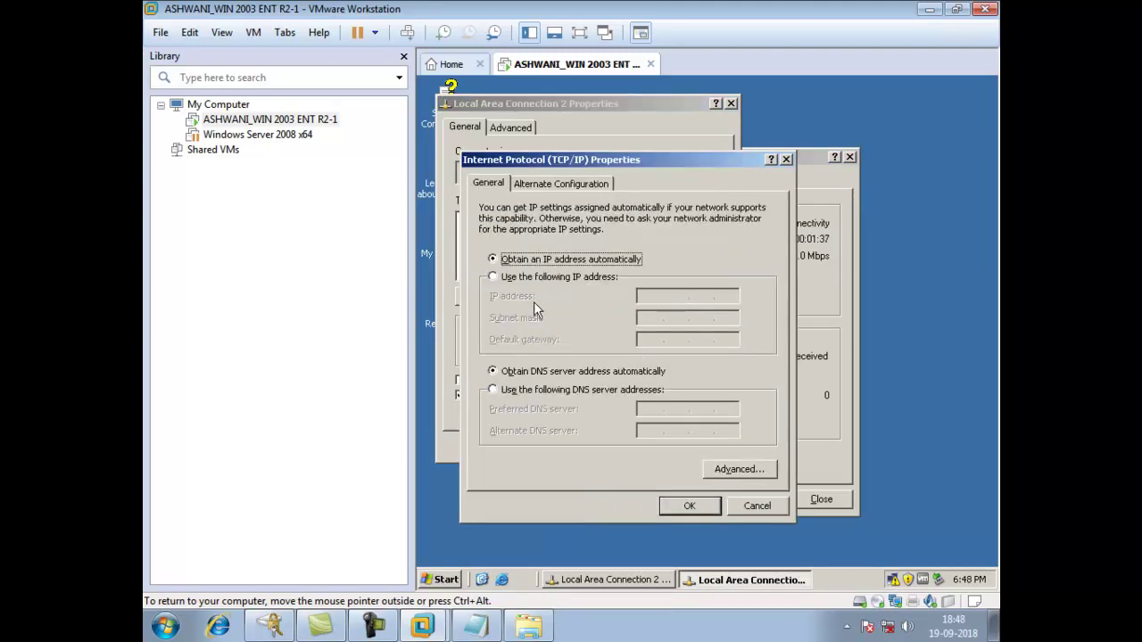
- Switch to a manually specified IP address of 192.168.0.52 with the subnet mask 255.255.255.0
{"action": "left_click", "coordinate": [523, 278]}
{"action": "left_click", "coordinate": [646, 298]}
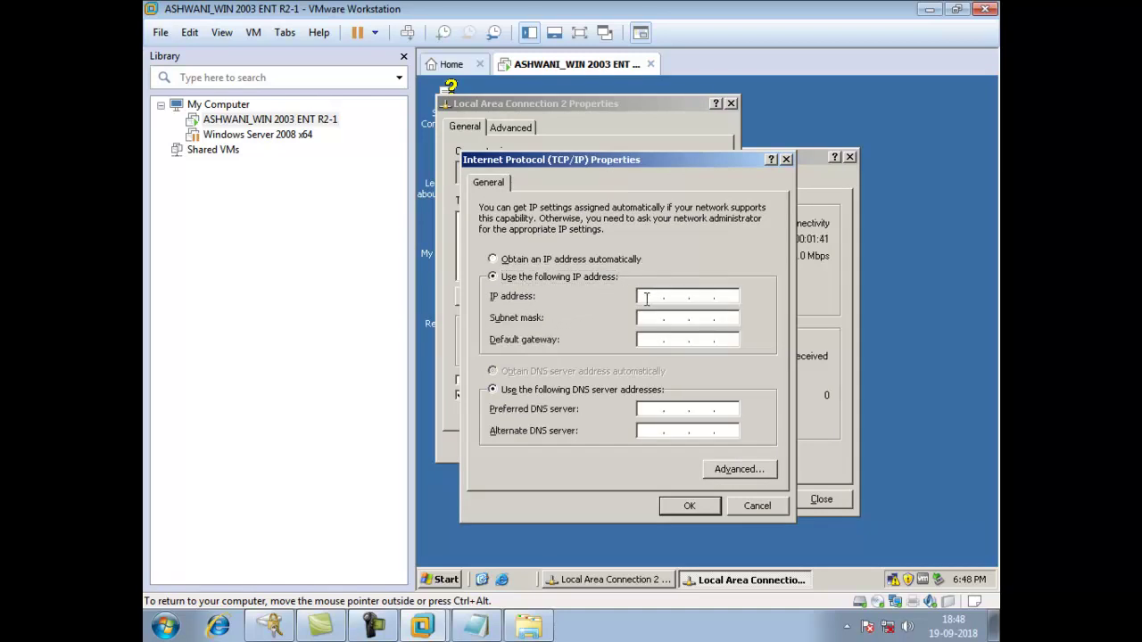
{"action": "key", "text": "End"}
{"action": "left_click", "coordinate": [647, 299]}
{"action": "type", "text": "192 . 168 . 0 . 52"}
{"action": "key", "text": "Return"}
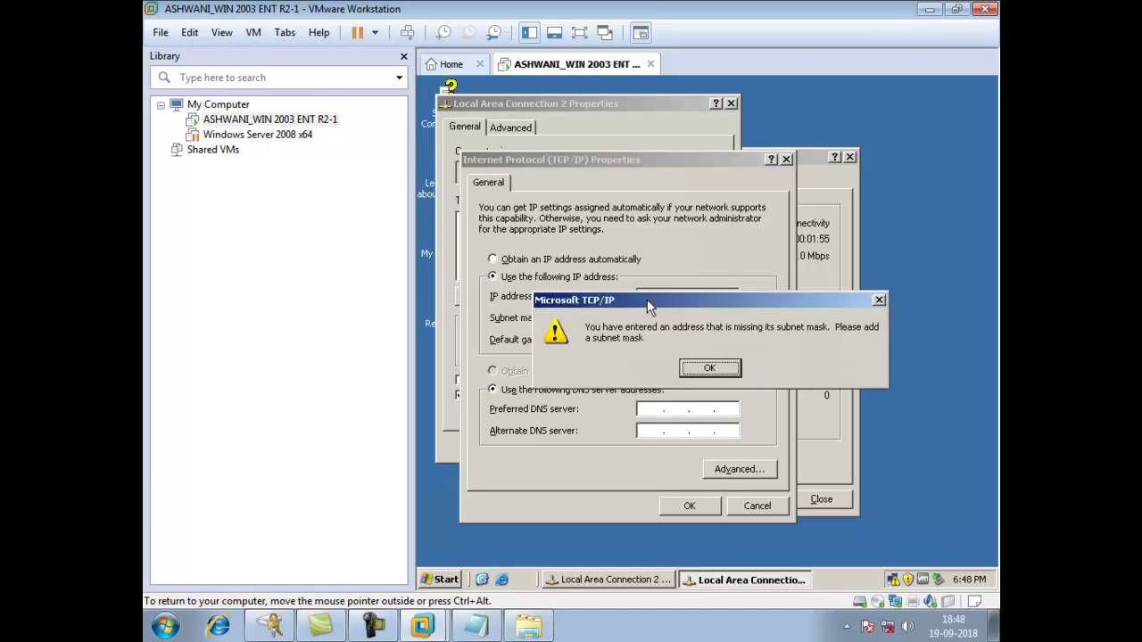
{"action": "key", "text": "Return"}
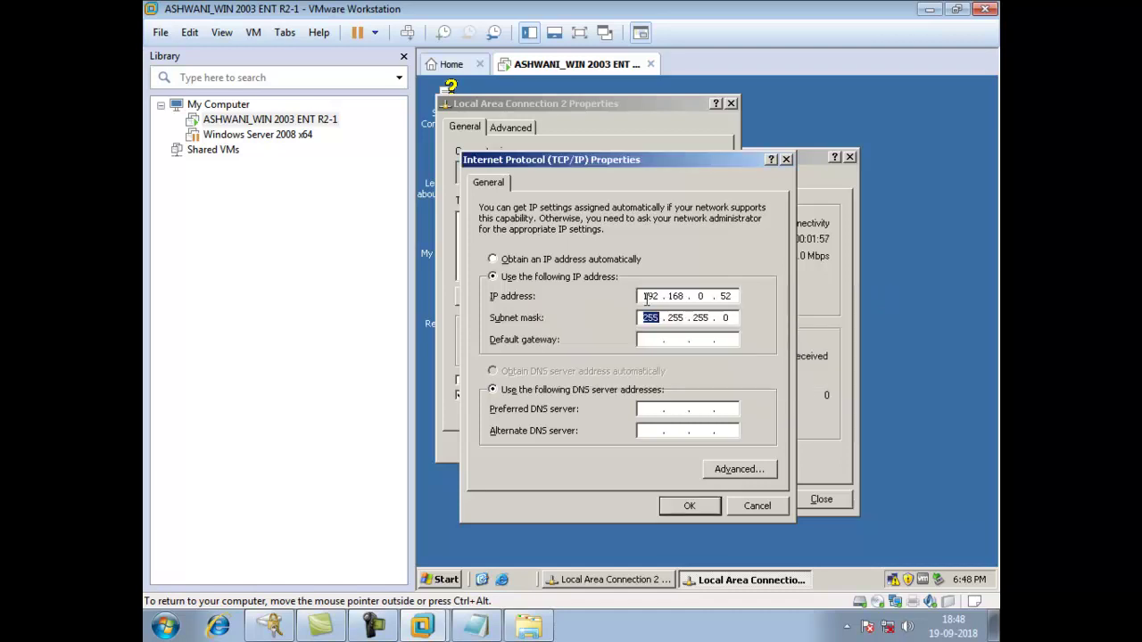
- Set the default gateway to 192.168.0.1, apply the connection settings and close the Local Area Connection 2 status window
{"action": "key", "text": "Right"}
{"action": "key", "text": "Right"}
{"action": "left_click", "coordinate": [665, 338]}
{"action": "type", "text": "192 . 168 . 0 . "}
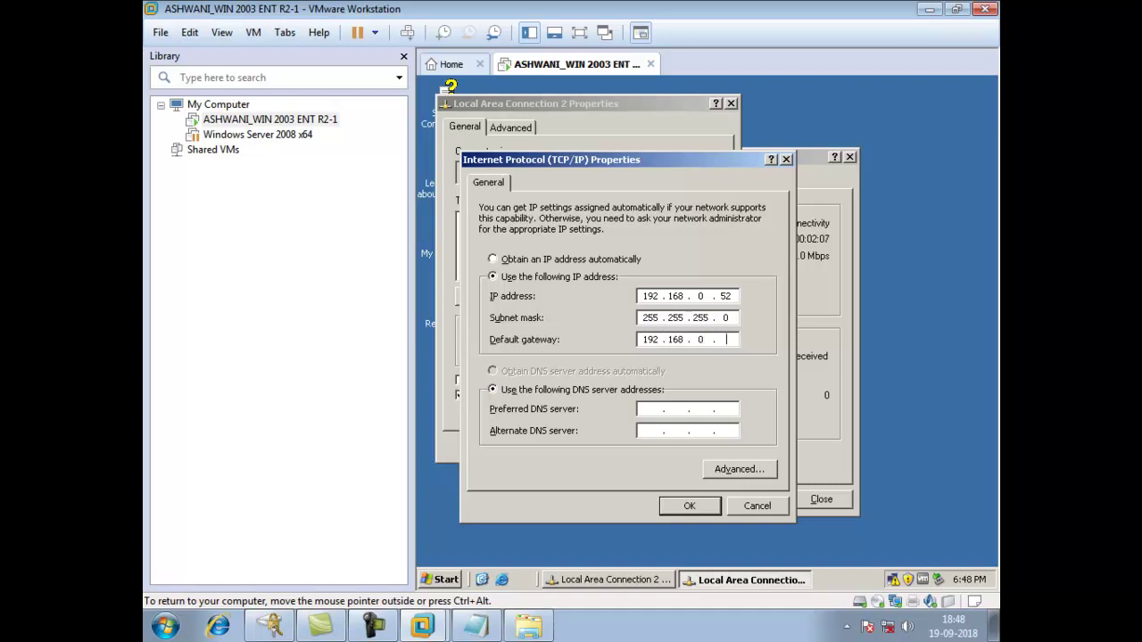
{"action": "type", "text": "1"}
{"action": "left_click", "coordinate": [696, 506]}
{"action": "left_click", "coordinate": [654, 446]}
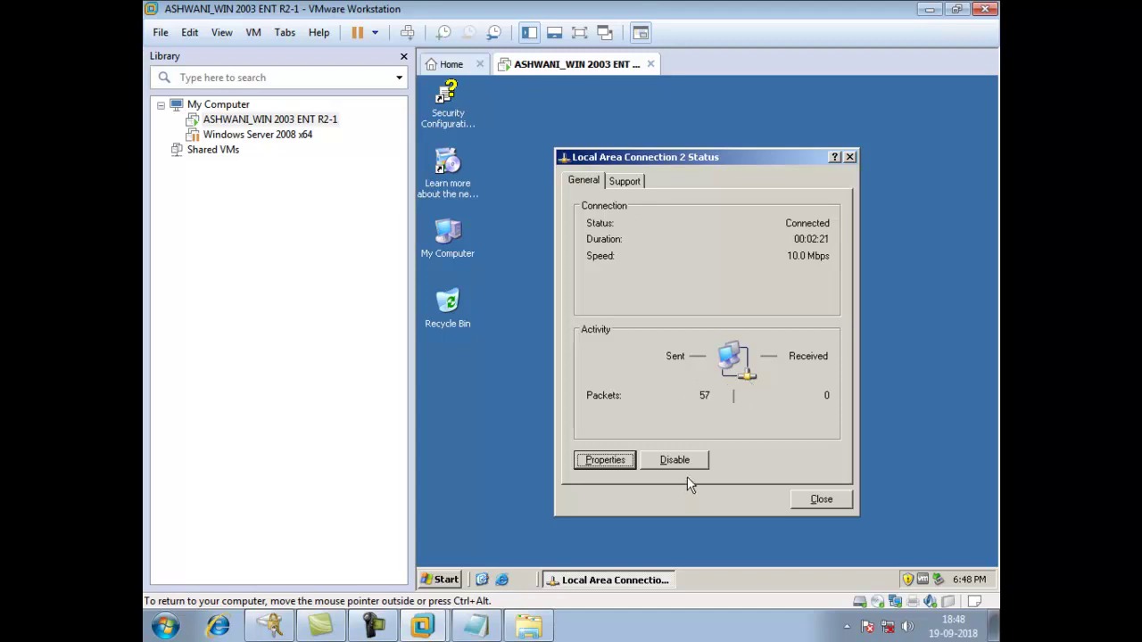
{"action": "left_click", "coordinate": [819, 500]}
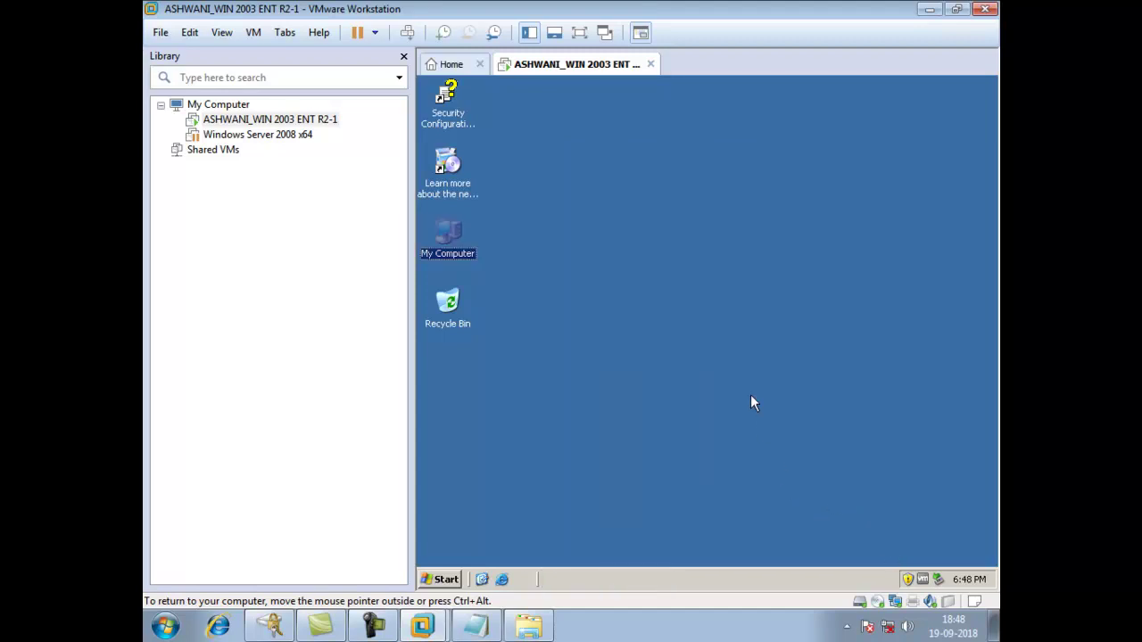
- Open My Computer on the virtual machine and select the Shared Folders network drive
{"action": "right_click", "coordinate": [701, 281]}
{"action": "left_click", "coordinate": [724, 254]}
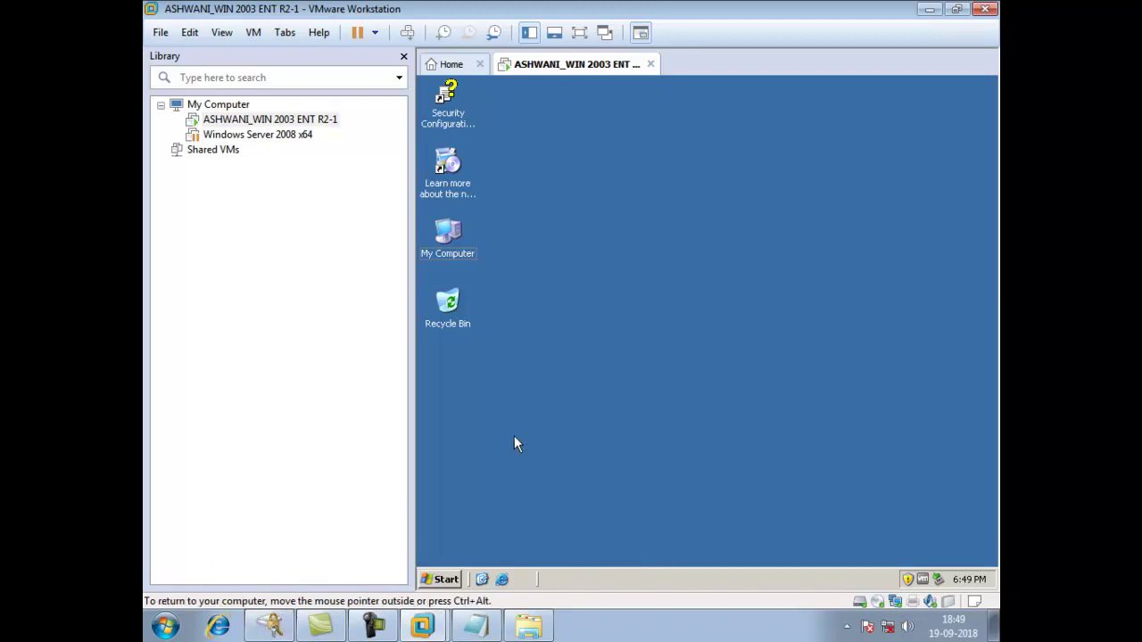
{"action": "double_click", "coordinate": [446, 233]}
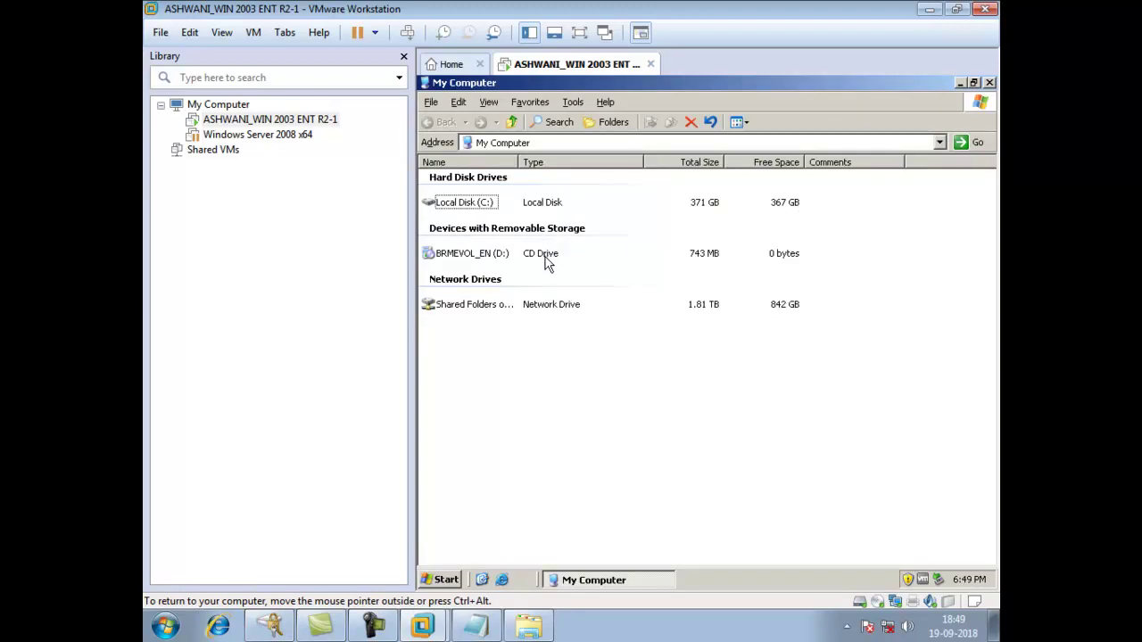
{"action": "left_click", "coordinate": [471, 310]}
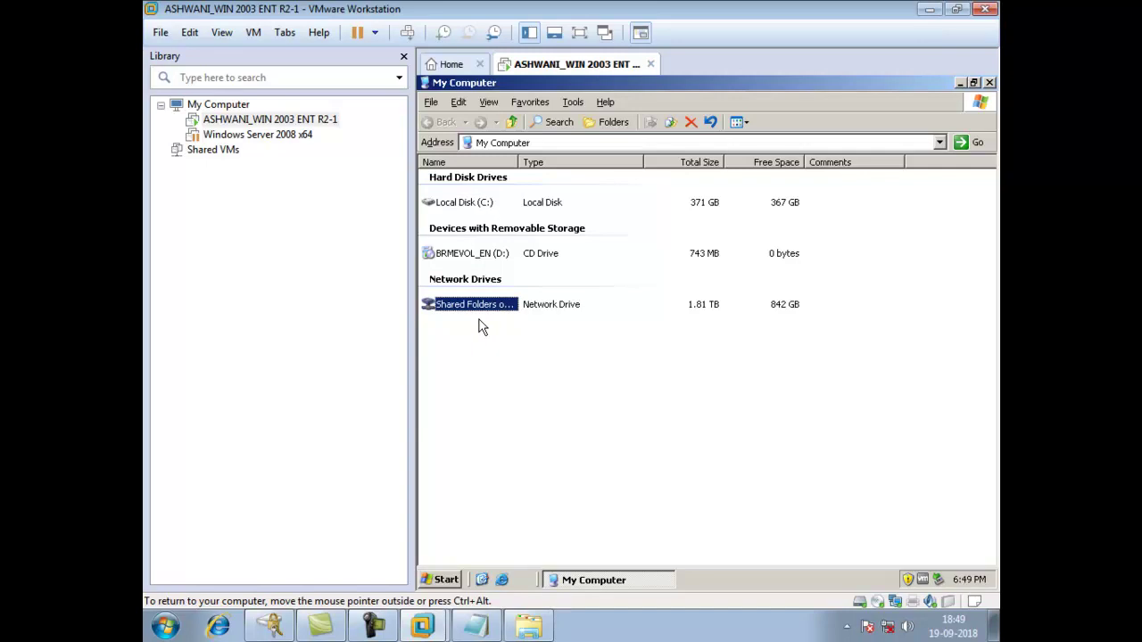
- Switch to the Notepad notes and add the fifth list item "5. copy SAP & ORCALE INSTALLATION DATA." below a blank line
{"action": "left_click", "coordinate": [478, 628]}
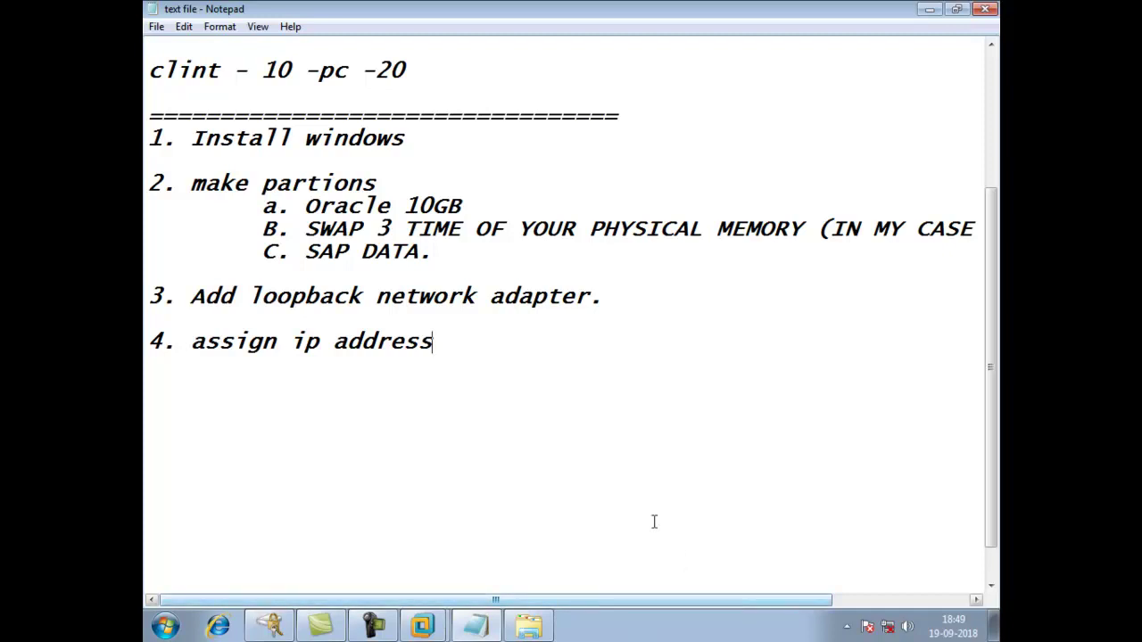
{"action": "left_click", "coordinate": [441, 340]}
{"action": "key", "text": "Return"}
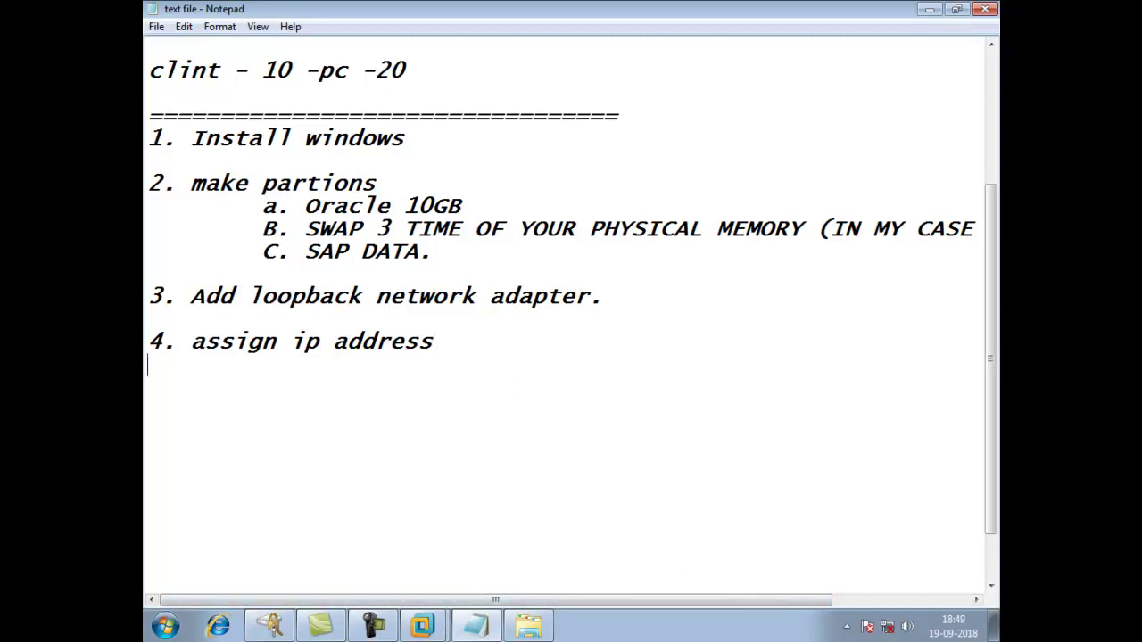
{"action": "key", "text": "Return"}
{"action": "type", "text": "5. copy "}
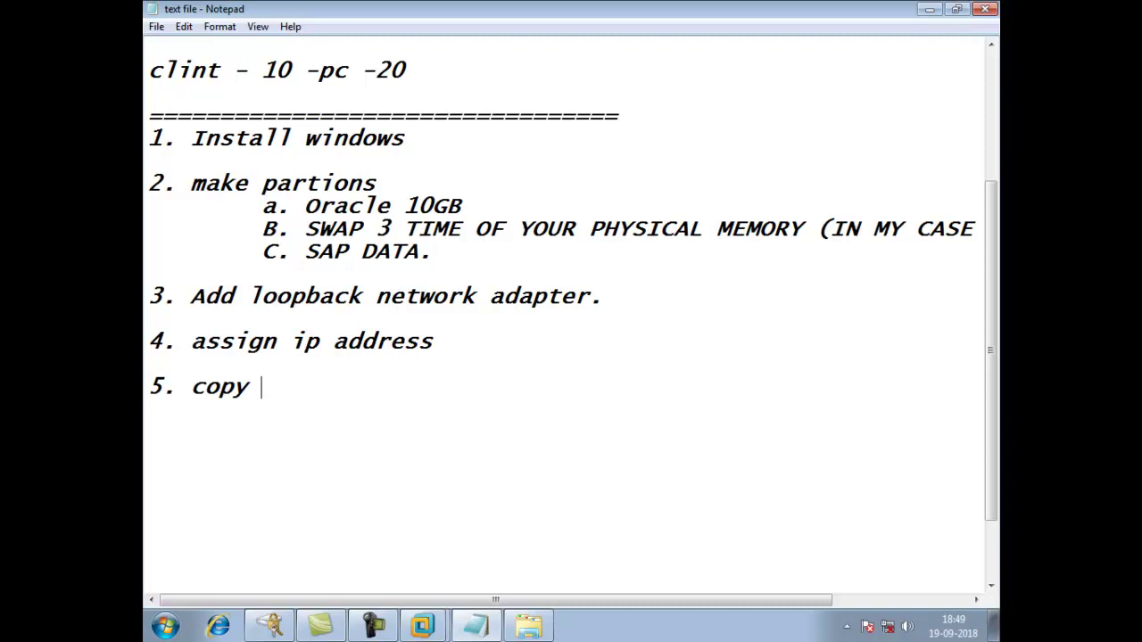
{"action": "type", "text": "SAP & OR"}
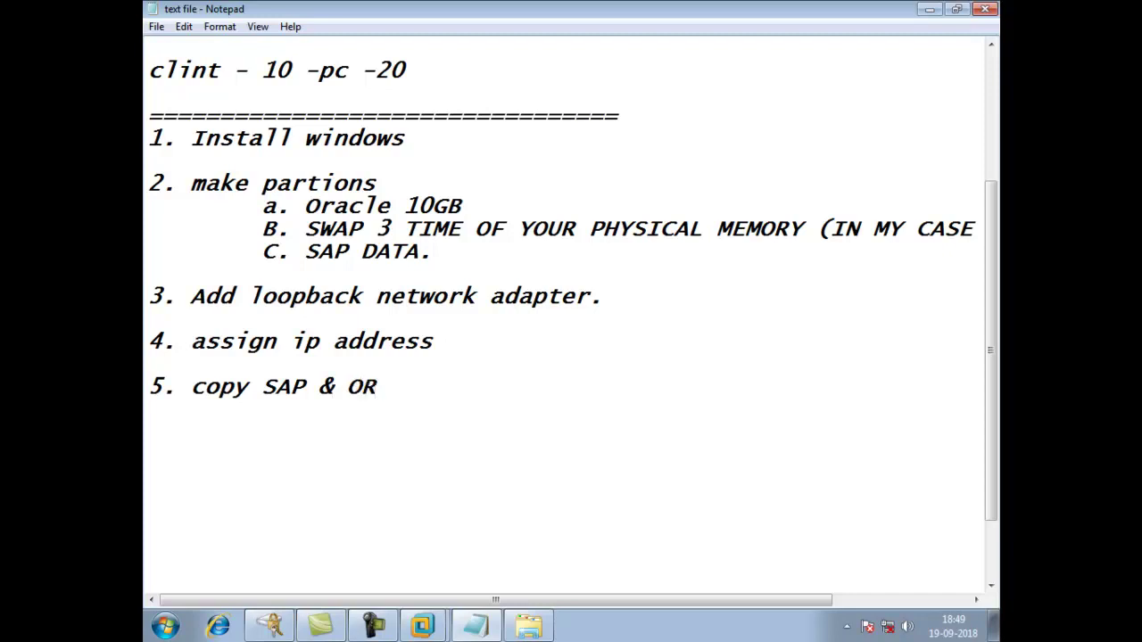
{"action": "type", "text": "CALE INSTALLATION"}
{"action": "key", "text": "BackSpace"}
{"action": "type", "text": "N "}
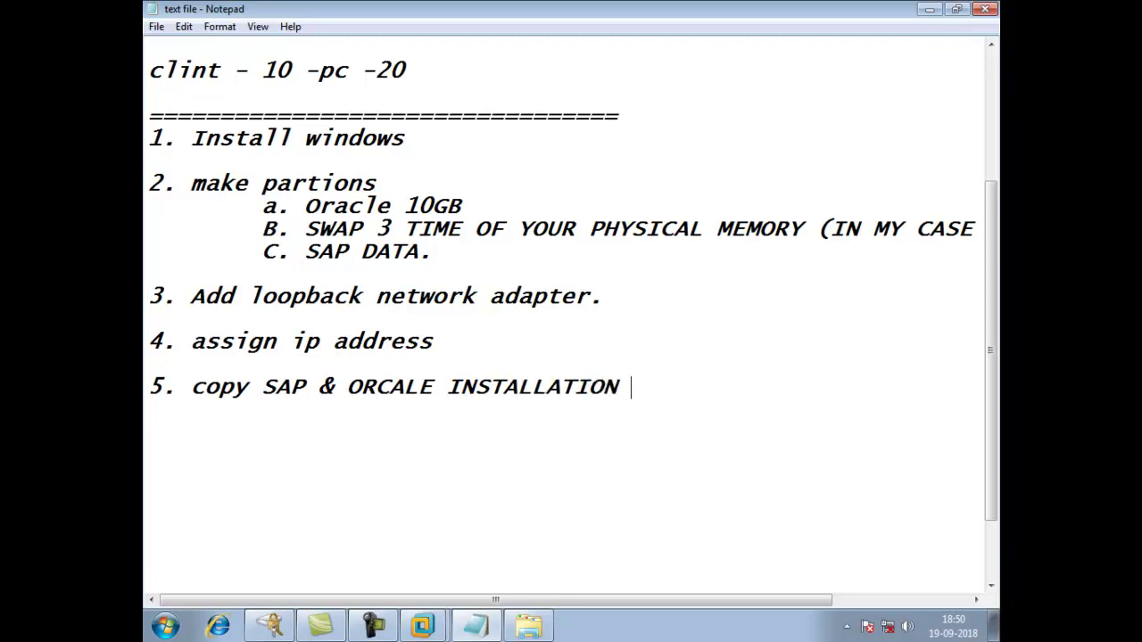
{"action": "type", "text": "DATA"}
{"action": "type", "text": "."}
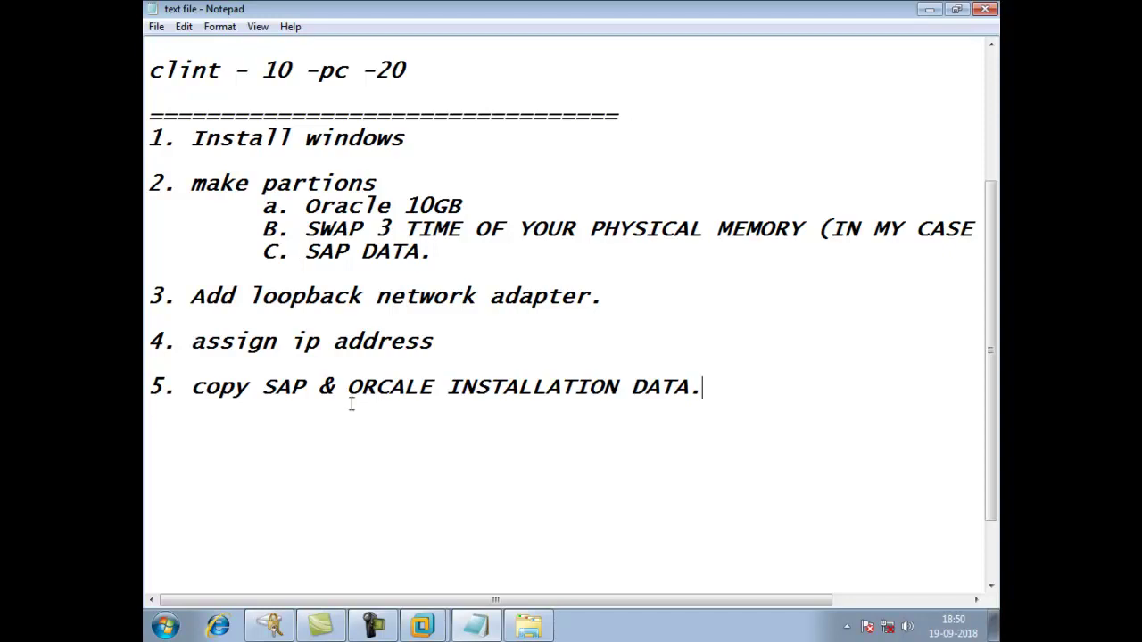
{"action": "left_click_drag", "start_coordinate": [203, 388], "coordinate": [703, 388]}
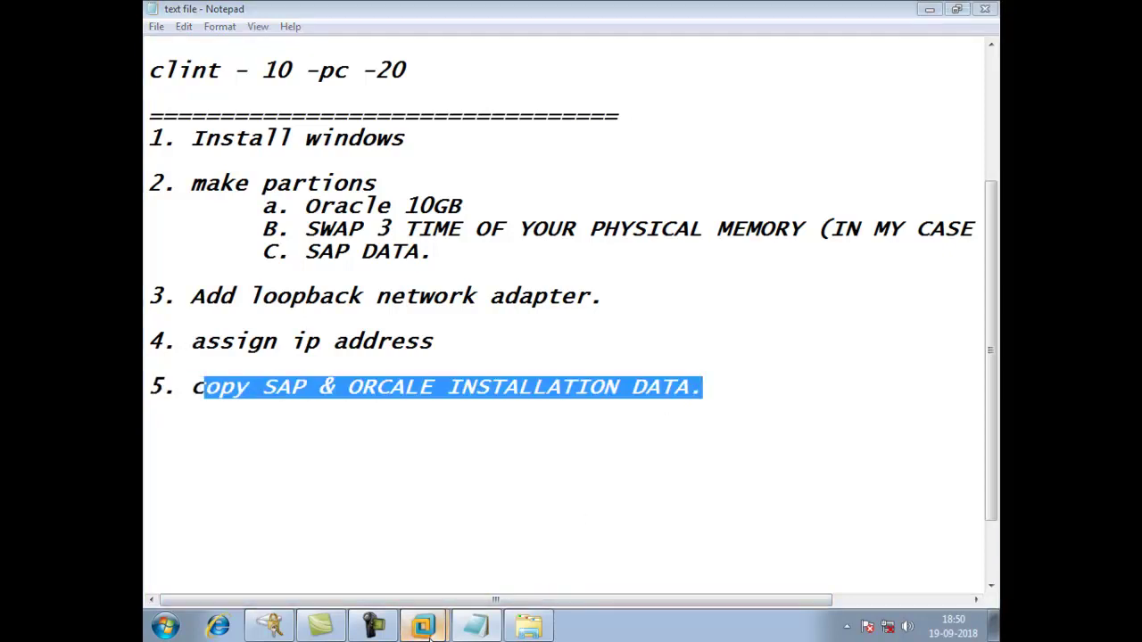
{"action": "key", "text": "alt+Tab"}
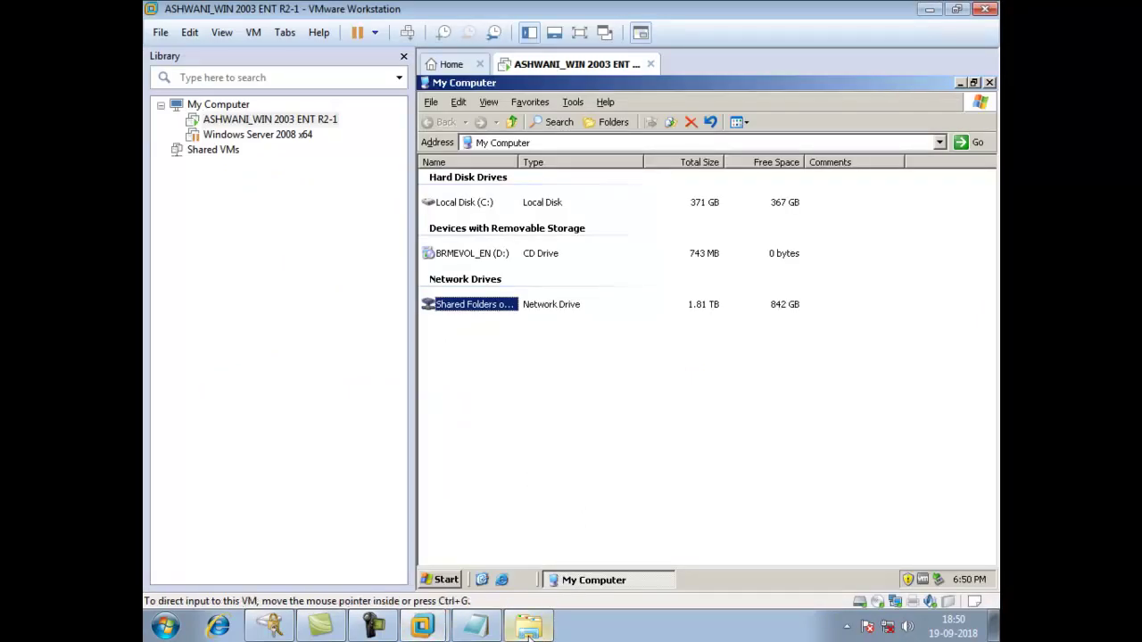
{"action": "left_click", "coordinate": [480, 629]}
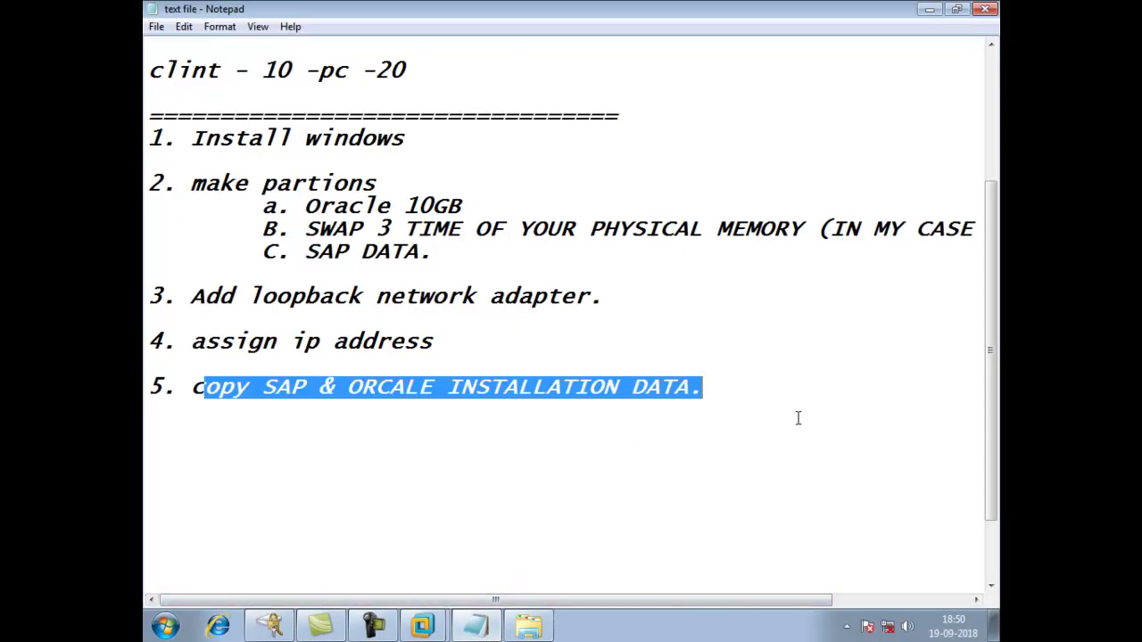
- Begin a sixth list item with "6." below a blank line after the fifth item
{"action": "left_click", "coordinate": [739, 398]}
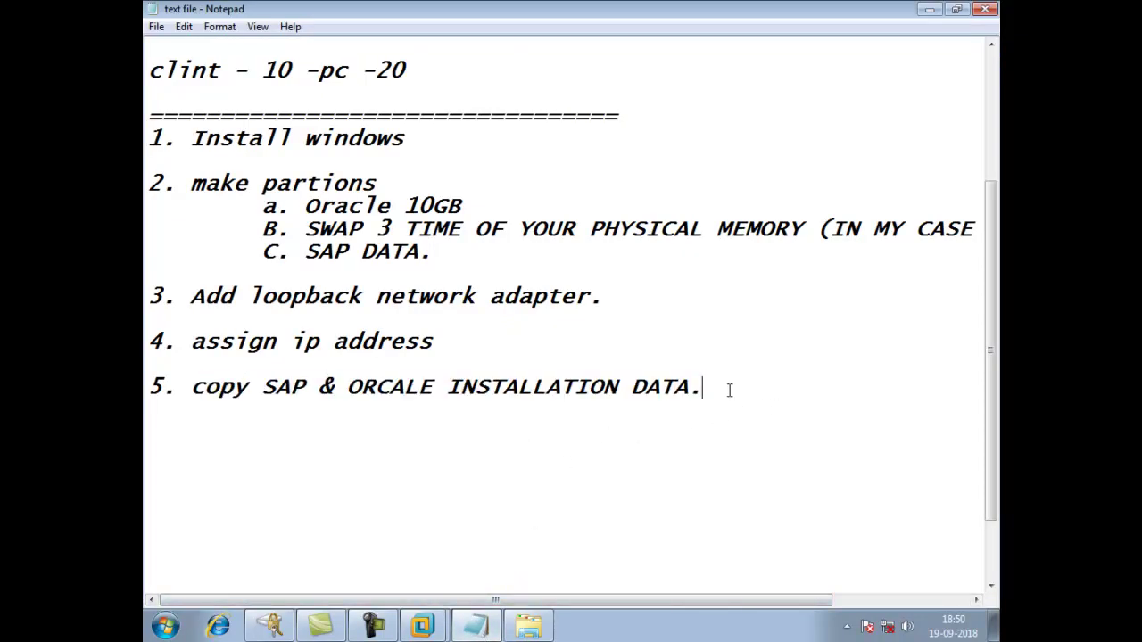
{"action": "key", "text": "Return"}
{"action": "key", "text": "Return"}
{"action": "type", "text": "6."}
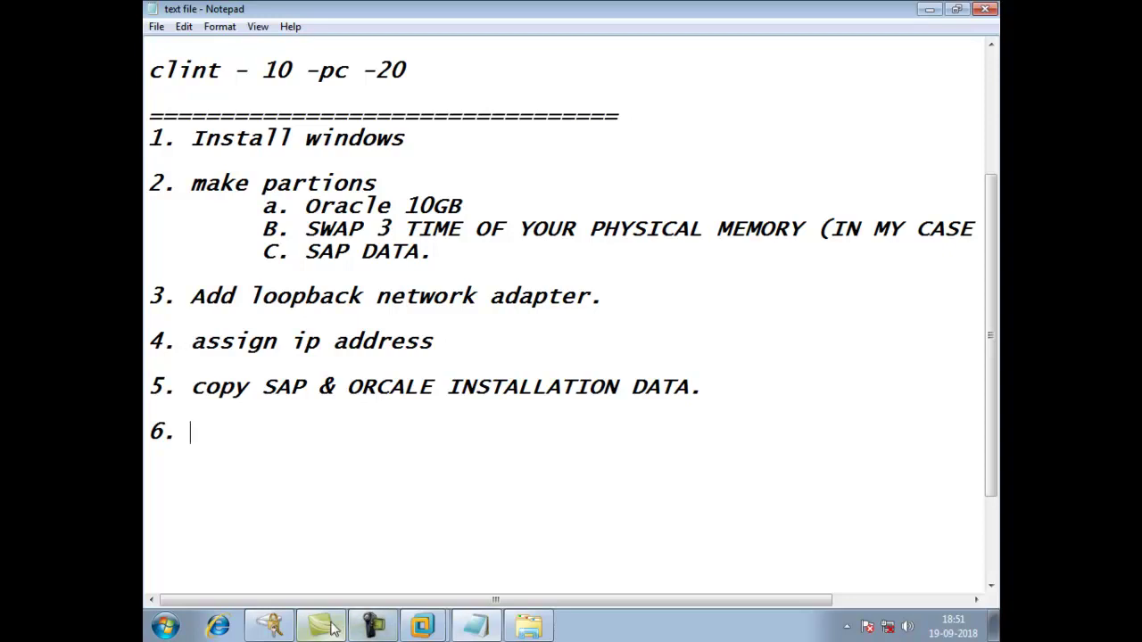
- Switch to the virtual machine in VMware Workstation and open shared_folder\SAP Installation material ECC 6.0\kernalmasterjavapolacy on the Shared Folders network drive
{"action": "left_click", "coordinate": [422, 625]}
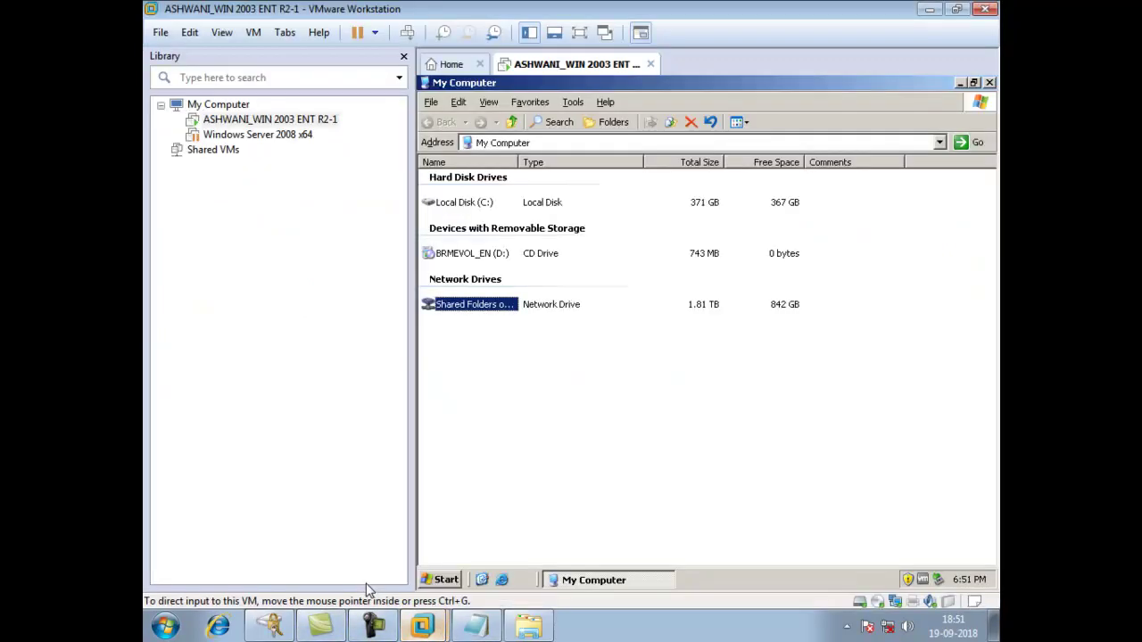
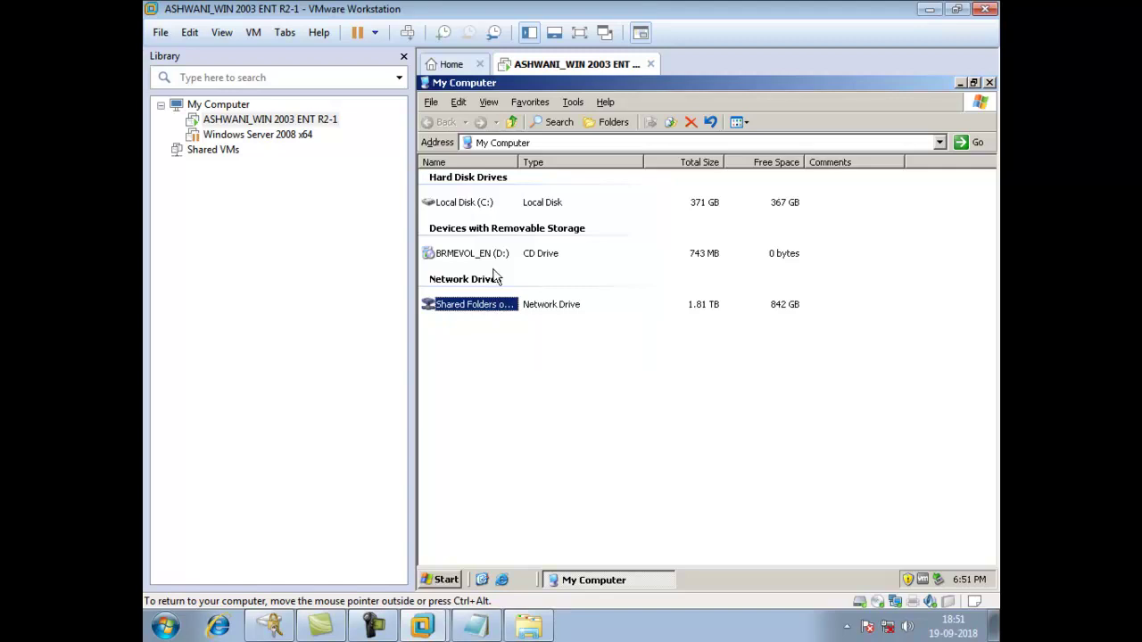
{"action": "double_click", "coordinate": [476, 304]}
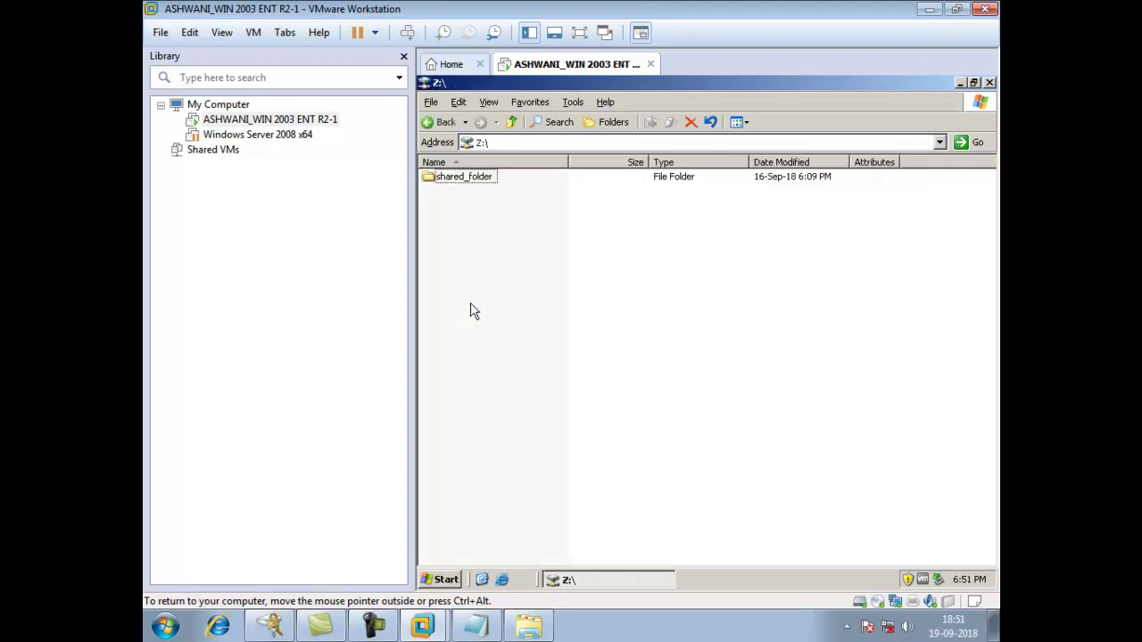
{"action": "double_click", "coordinate": [470, 178]}
{"action": "double_click", "coordinate": [488, 179]}
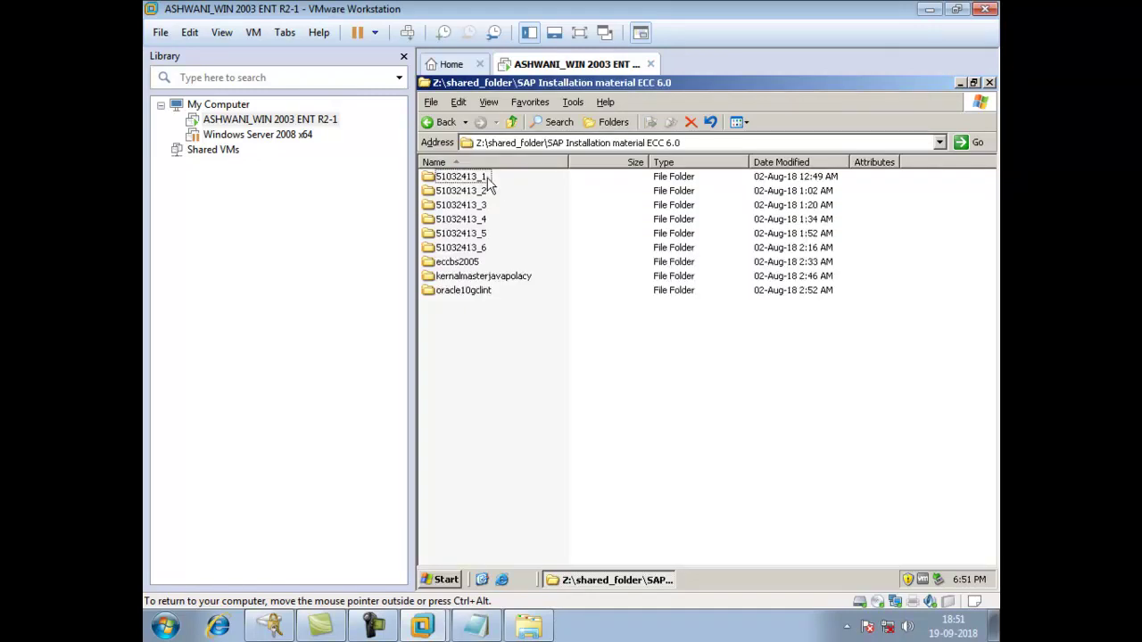
{"action": "left_click", "coordinate": [463, 263]}
{"action": "double_click", "coordinate": [468, 278]}
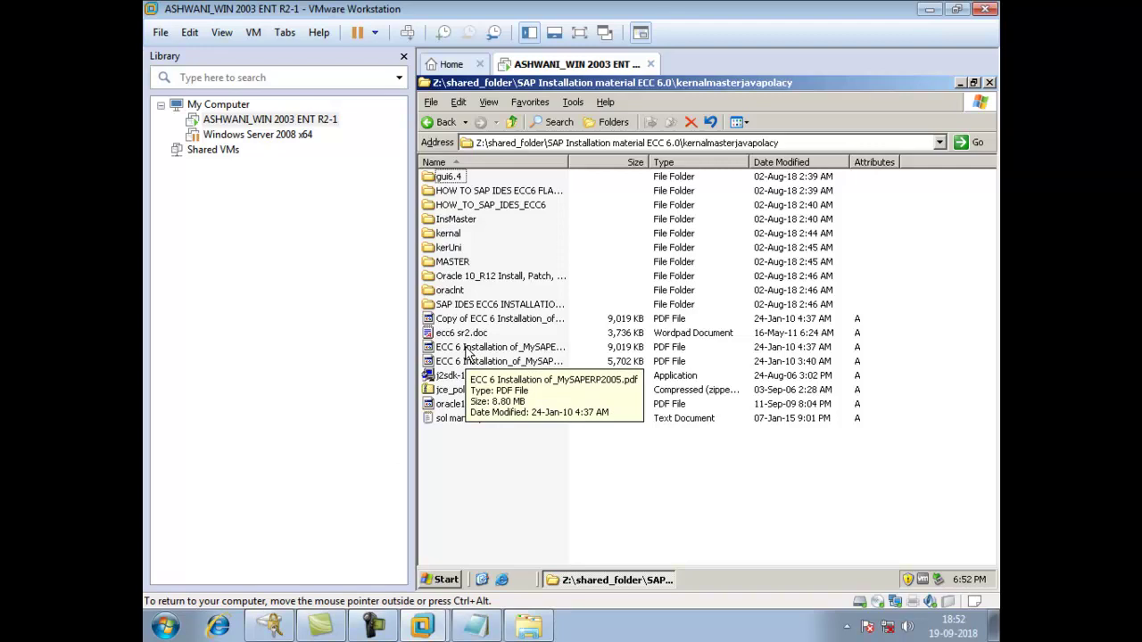
- Look through the contents of the InsMaster folder and return to the kernalmasterjavapolacy folder
{"action": "double_click", "coordinate": [456, 220]}
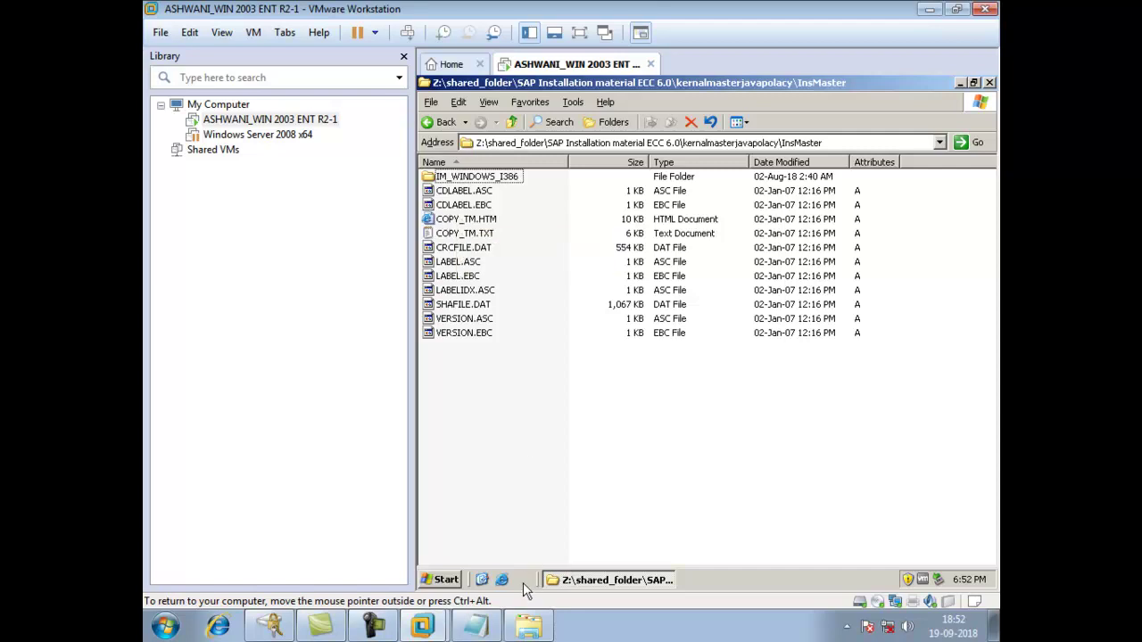
{"action": "left_click", "coordinate": [511, 123]}
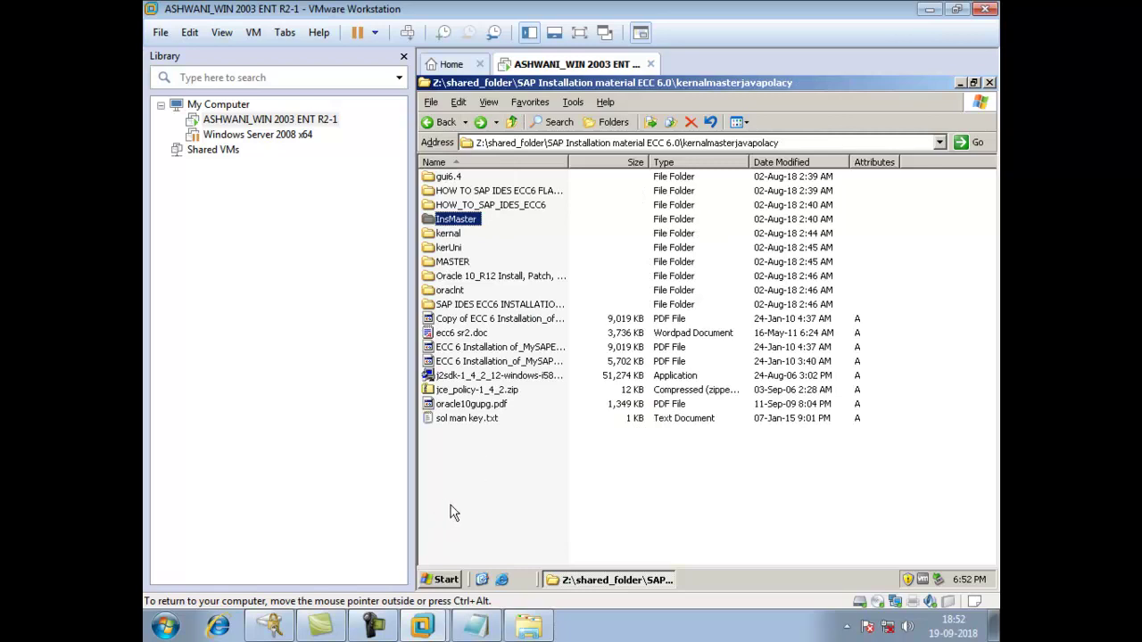
{"action": "left_click", "coordinate": [375, 627]}
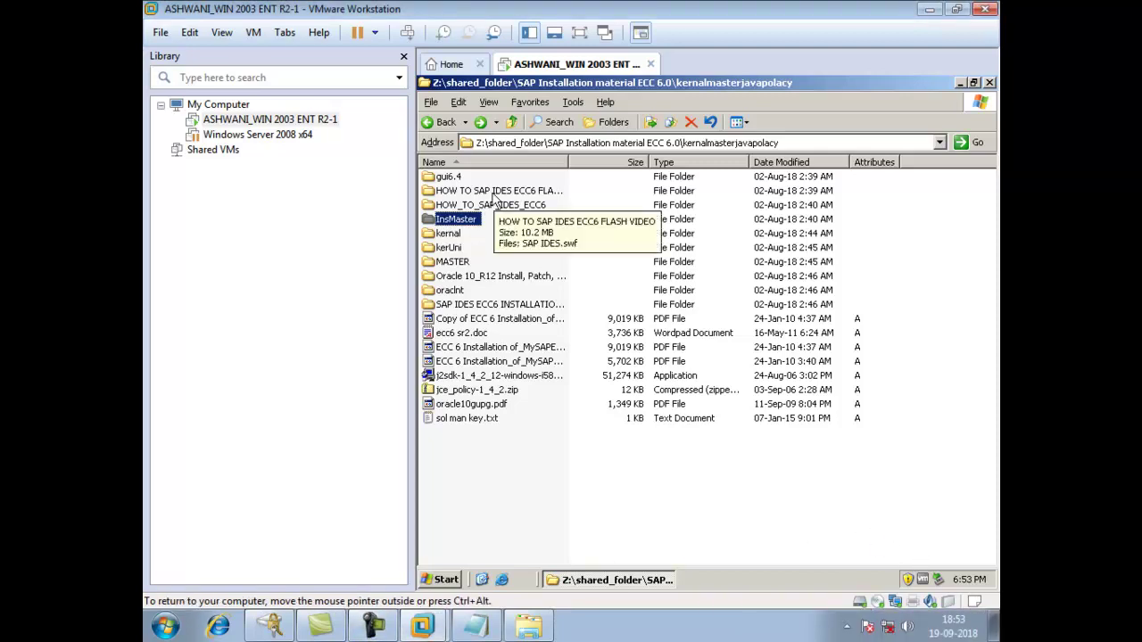
- Go up to the SAP Installation material ECC 6.0 folder, reopen kernalmasterjavapolacy and select the InsMaster folder
{"action": "left_click", "coordinate": [513, 122]}
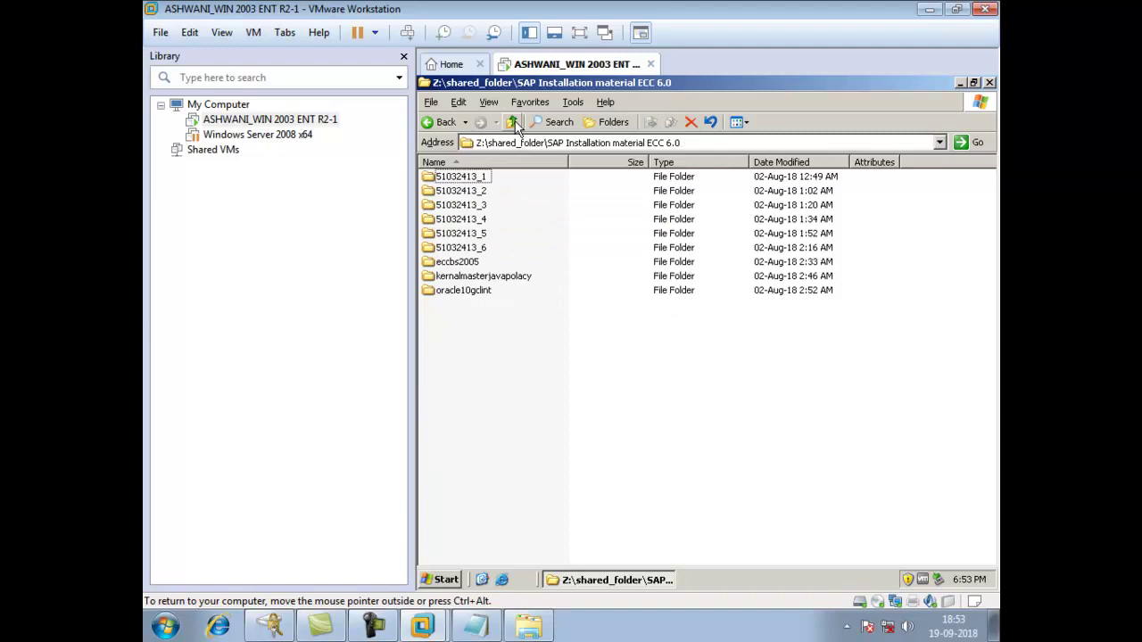
{"action": "double_click", "coordinate": [463, 278]}
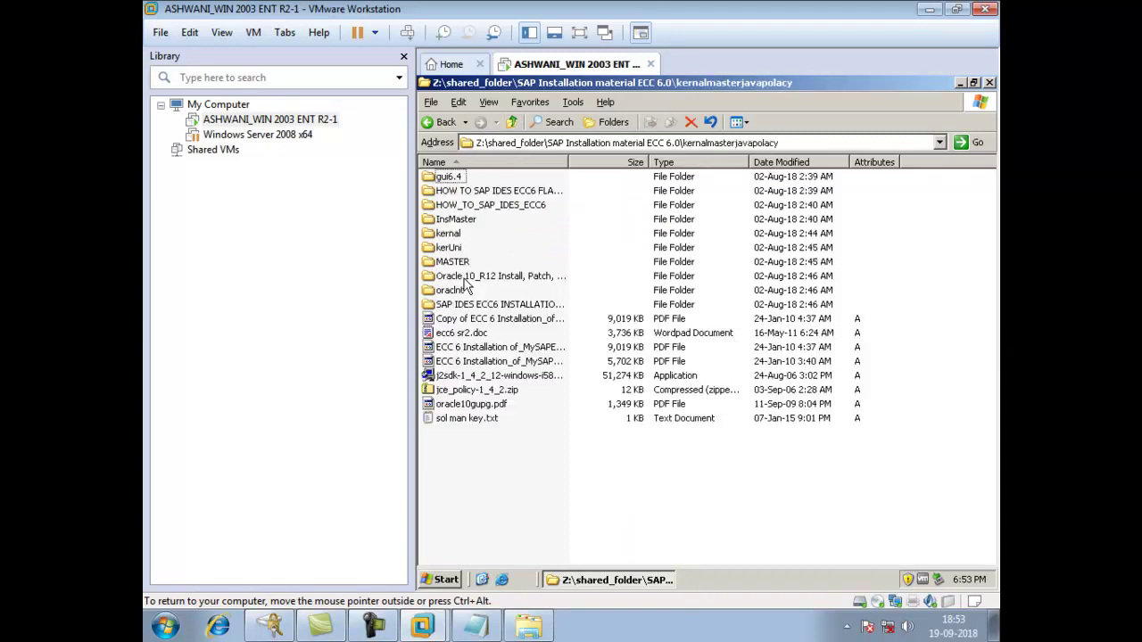
{"action": "left_click", "coordinate": [454, 221]}
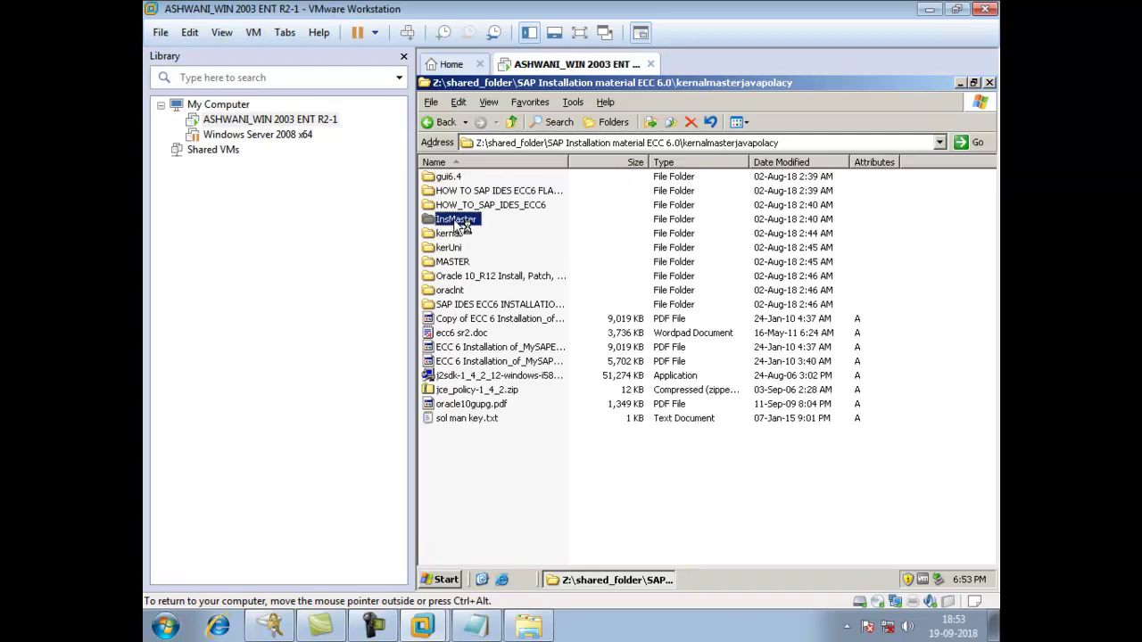
- Open the NTPATCH folder inside InsMaster\IM_WINDOWS_I386
{"action": "double_click", "coordinate": [455, 221]}
{"action": "double_click", "coordinate": [457, 180]}
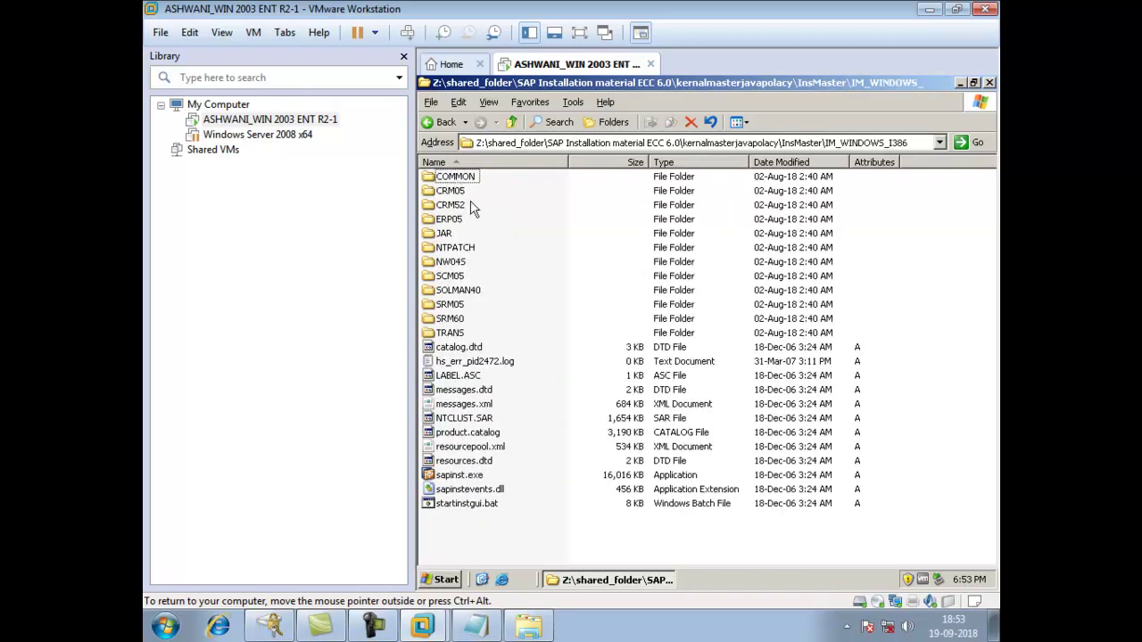
{"action": "left_click", "coordinate": [455, 477]}
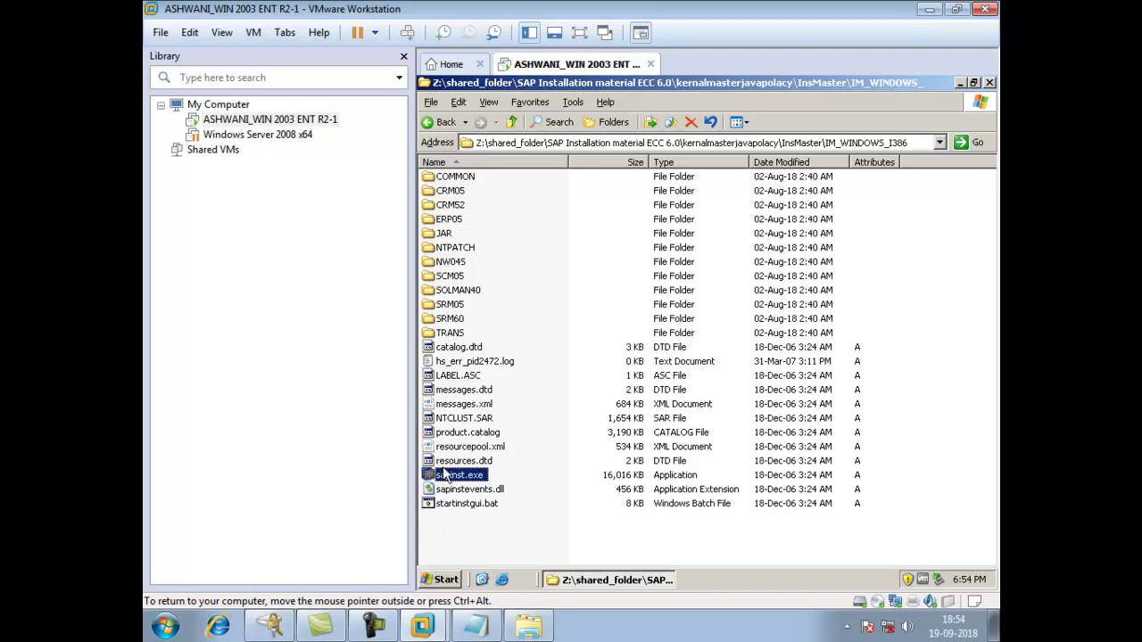
{"action": "double_click", "coordinate": [451, 248]}
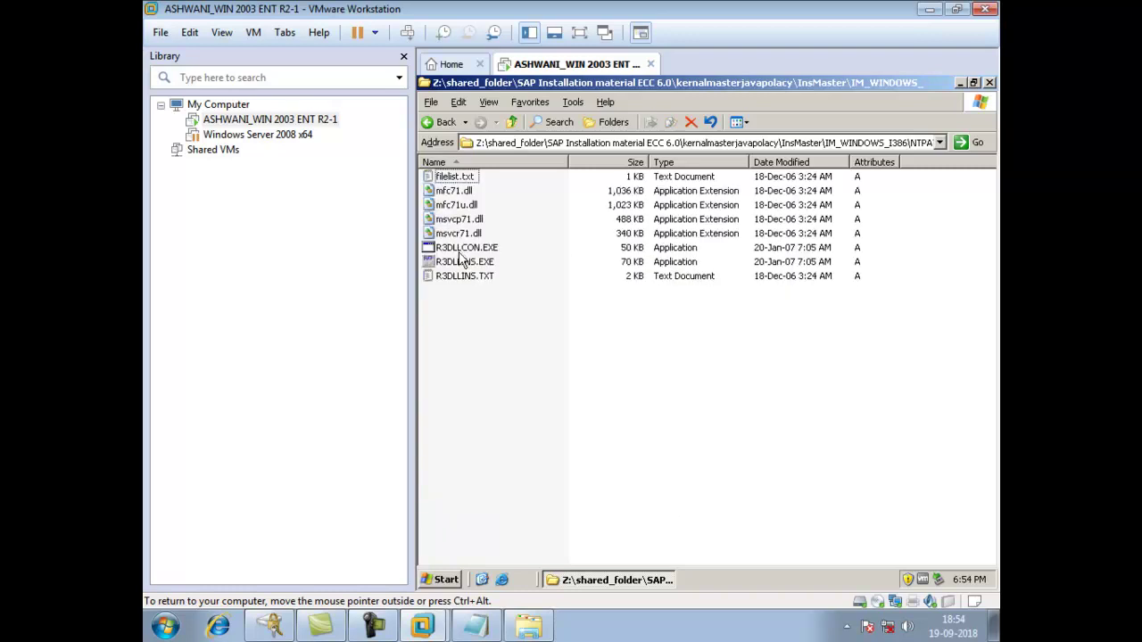
- Run R3DLLINS.EXE from the NTPATCH folder, allowing the software from the unverified publisher to run
{"action": "left_click", "coordinate": [463, 265]}
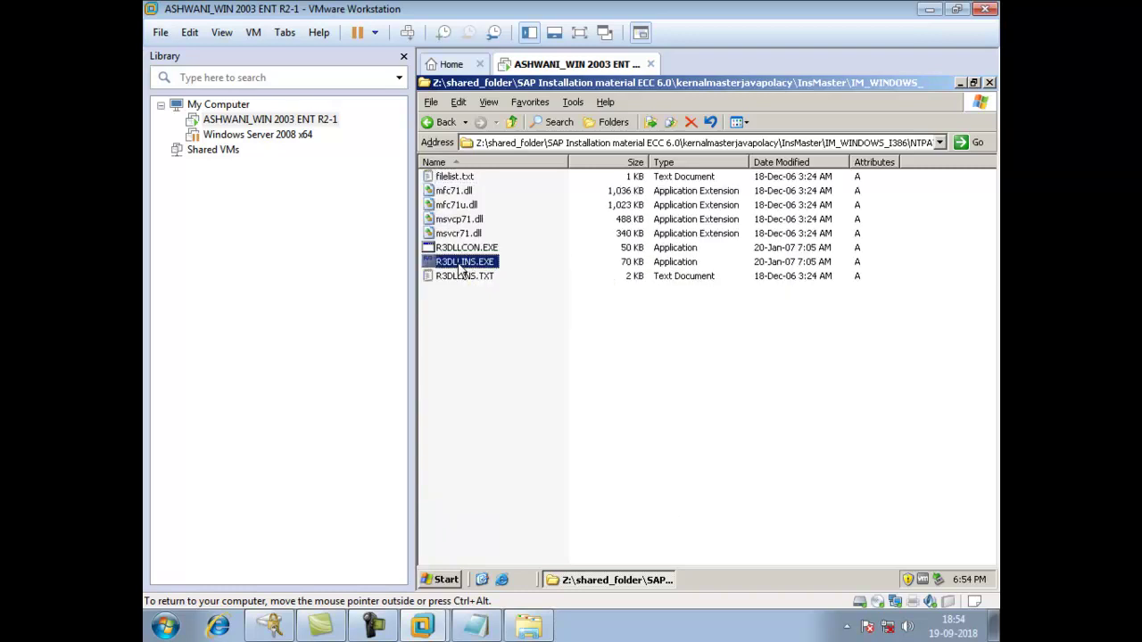
{"action": "double_click", "coordinate": [460, 264]}
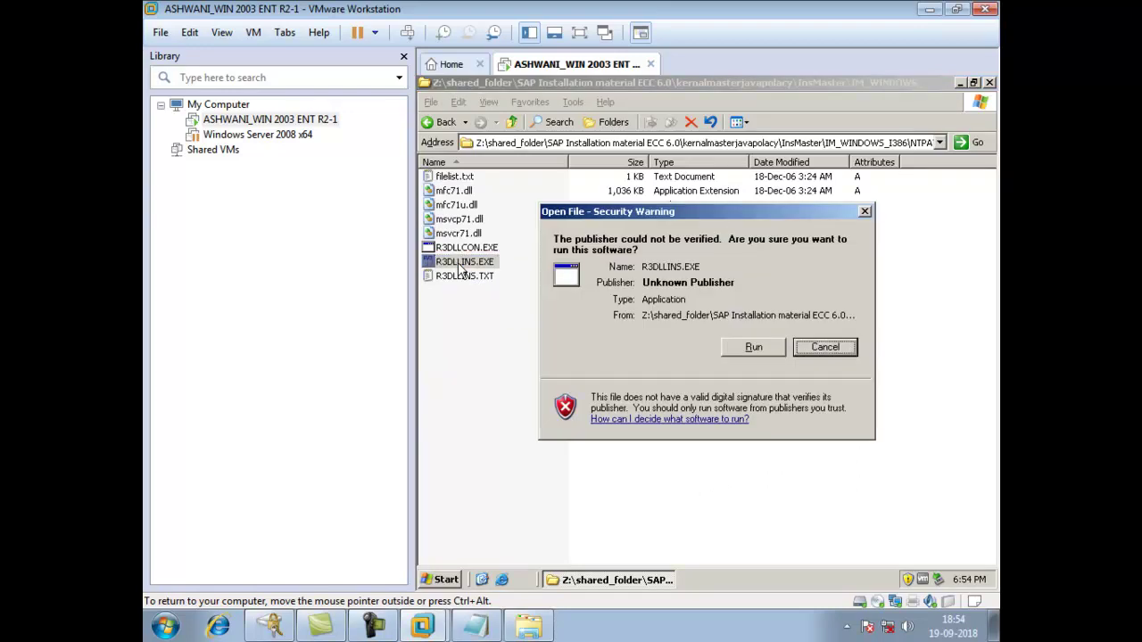
{"action": "left_click", "coordinate": [750, 347]}
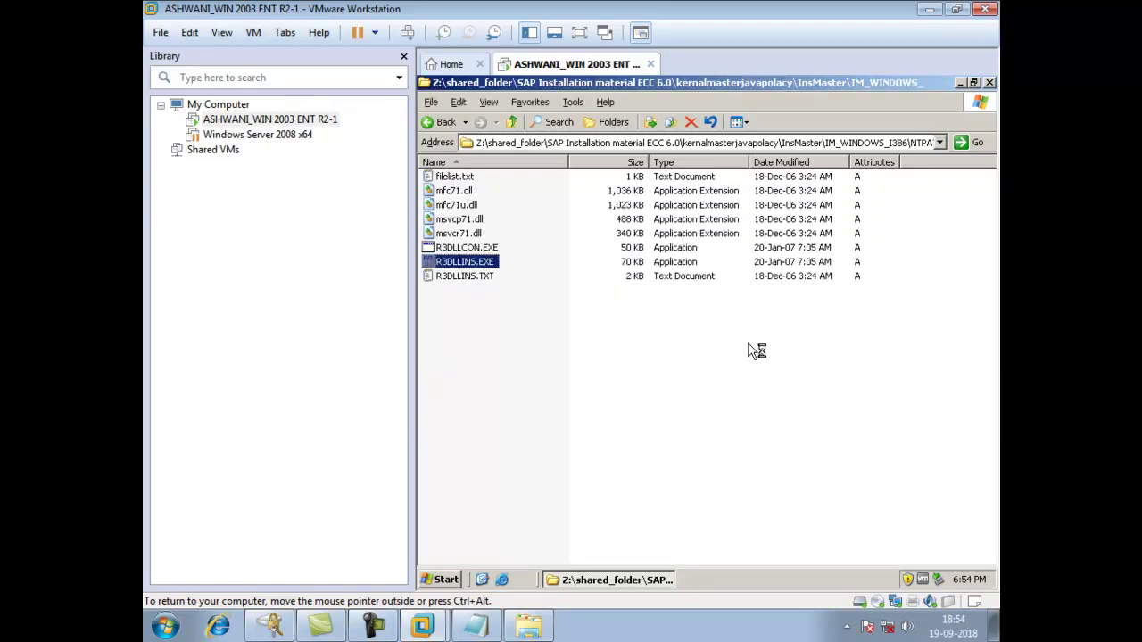
{"action": "left_click", "coordinate": [648, 453]}
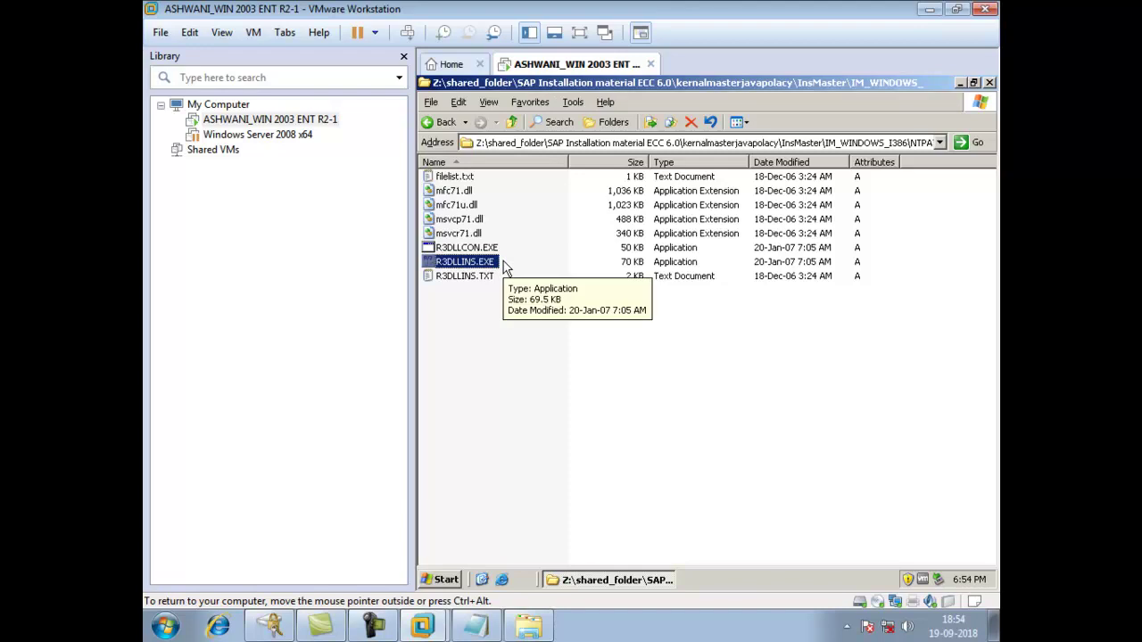
- Restart the Windows Server 2003 virtual machine, giving Hardware: Installation (Planned) as the shutdown reason
{"action": "left_click", "coordinate": [446, 580]}
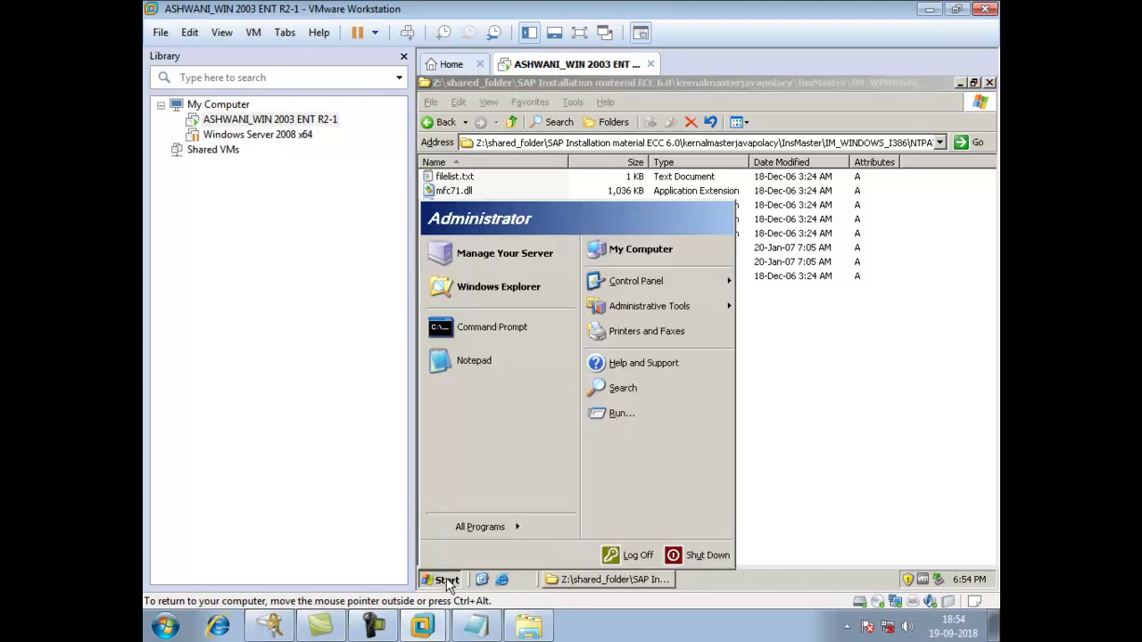
{"action": "left_click", "coordinate": [698, 556]}
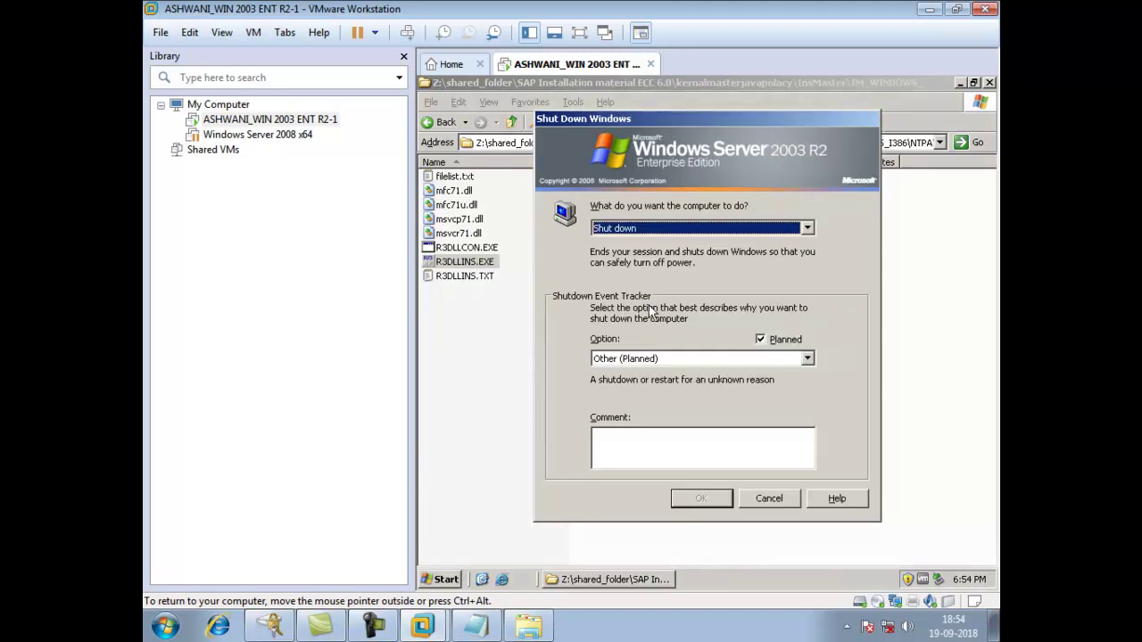
{"action": "left_click", "coordinate": [614, 230]}
{"action": "left_click", "coordinate": [627, 270]}
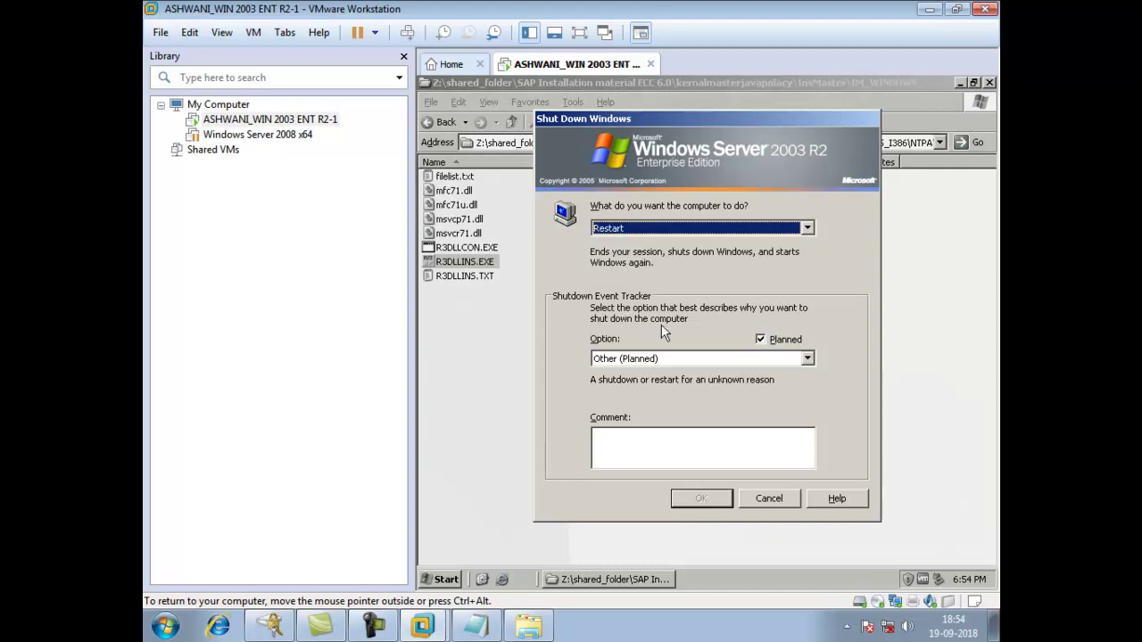
{"action": "left_click", "coordinate": [657, 361]}
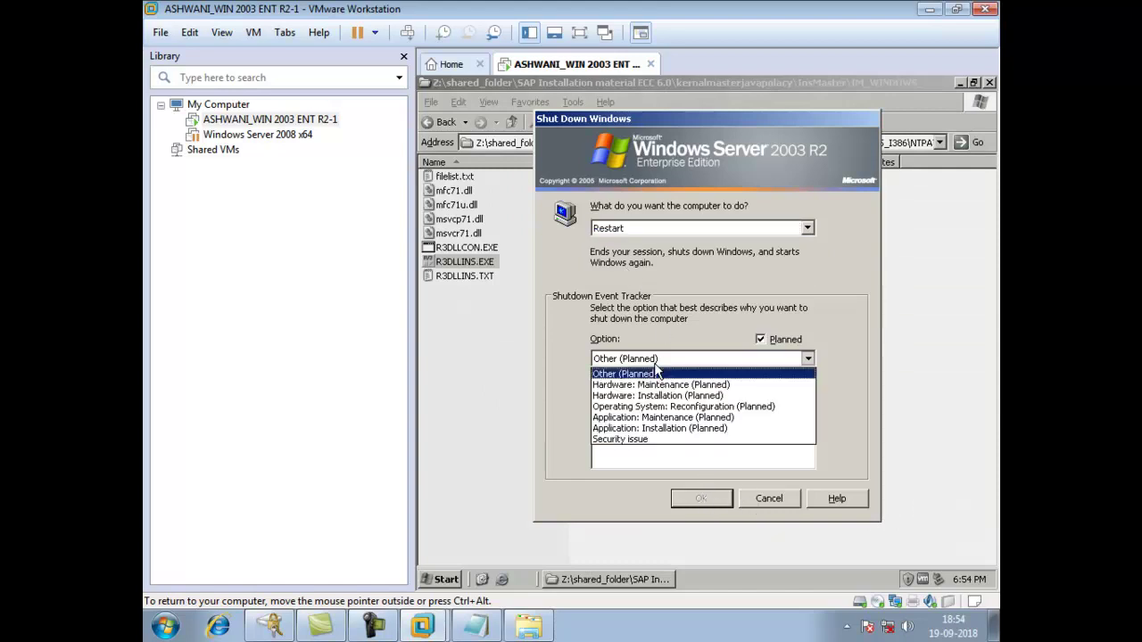
{"action": "left_click", "coordinate": [660, 394]}
{"action": "left_click", "coordinate": [700, 497]}
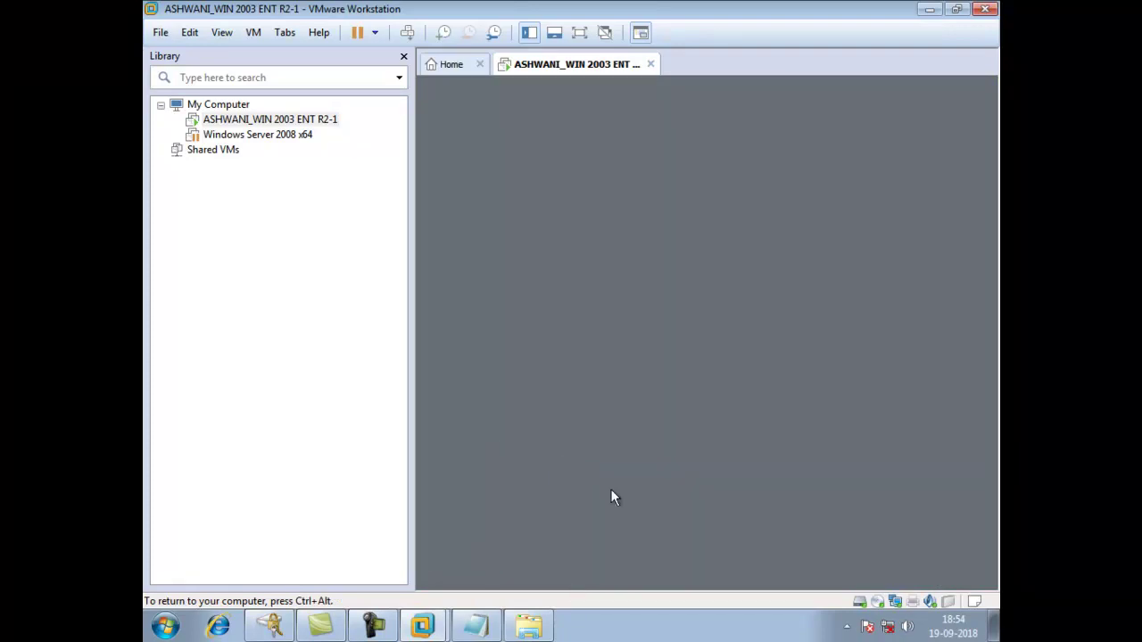
{"action": "left_click", "coordinate": [384, 626]}
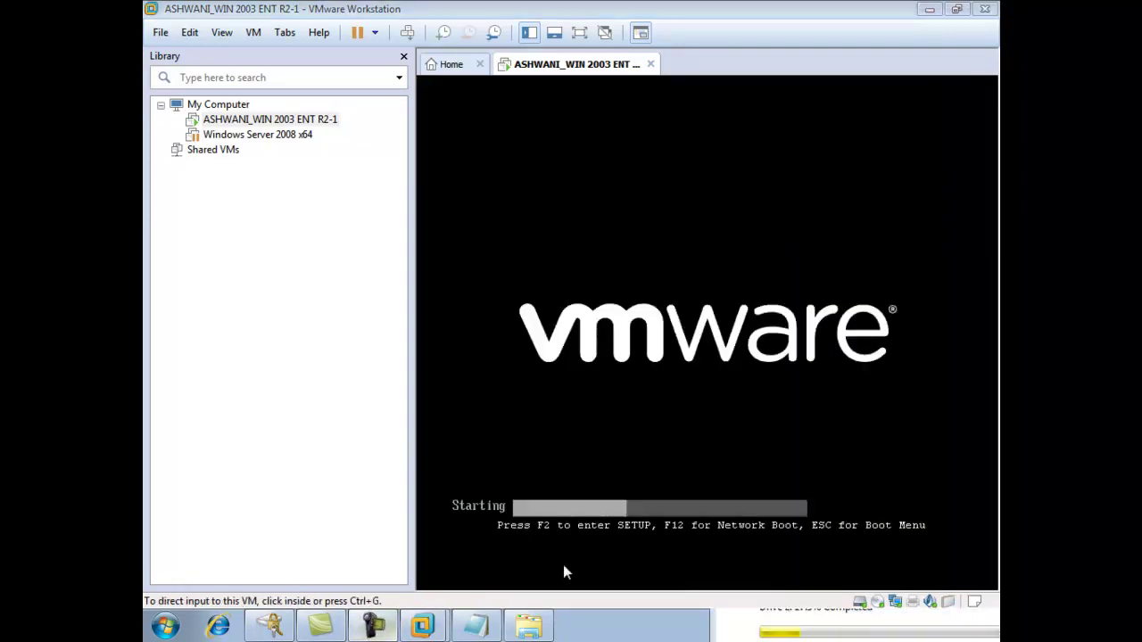